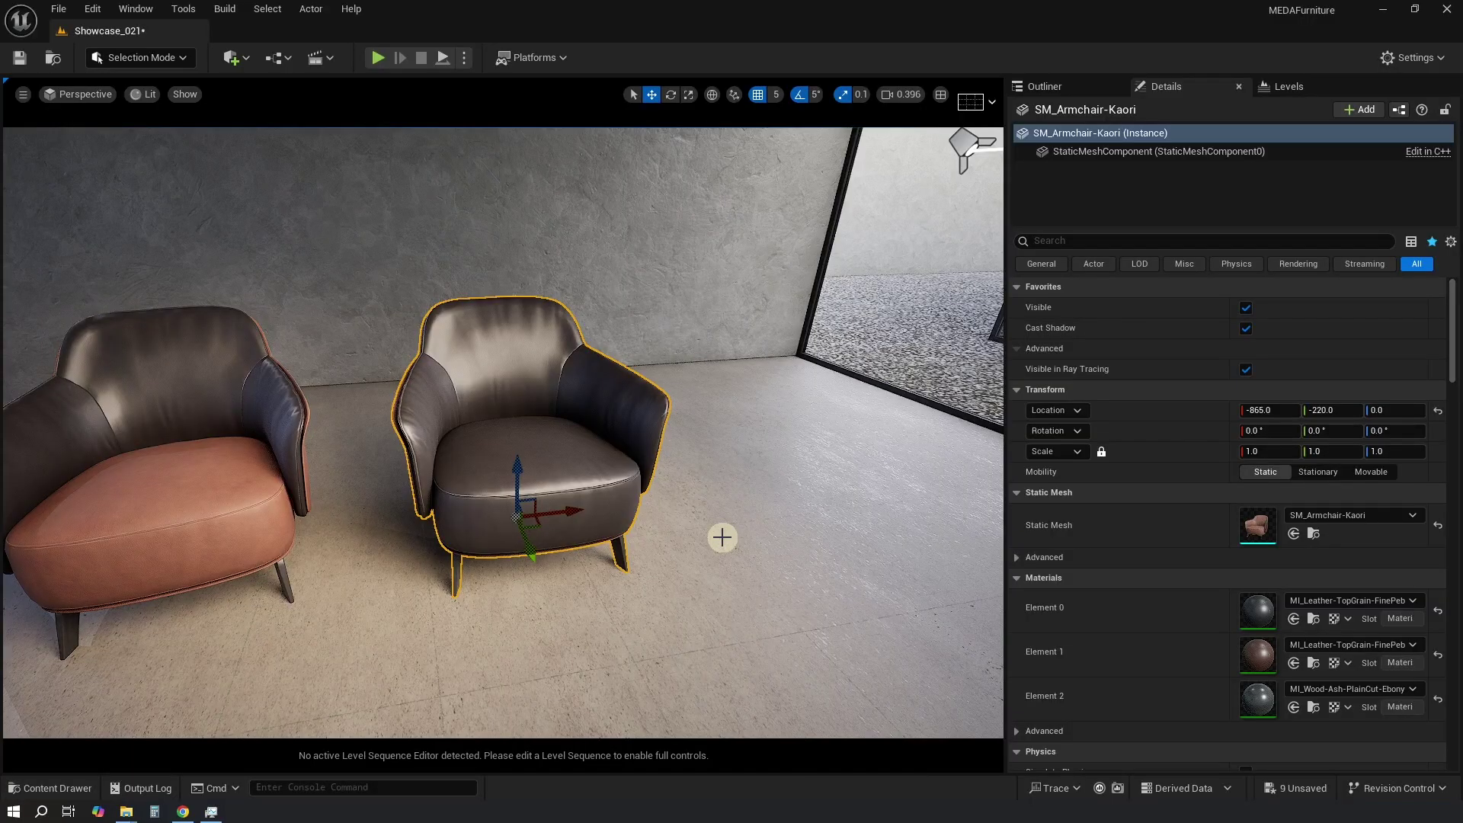
pyautogui.moveTo(716, 507)
pyautogui.mouseDown()
pyautogui.moveTo(713, 490)
pyautogui.moveTo(650, 491)
pyautogui.moveTo(674, 529)
pyautogui.mouseUp()
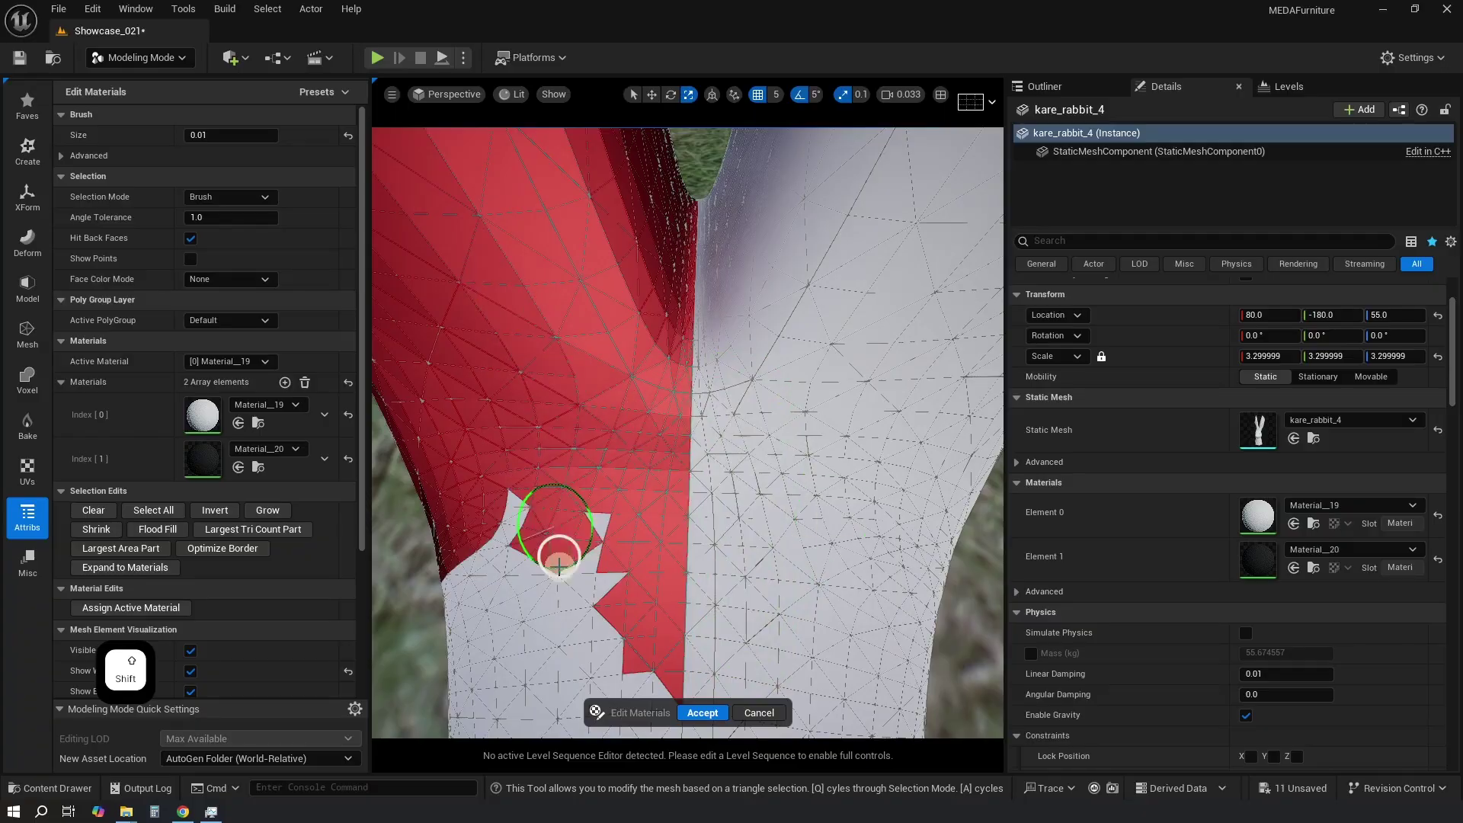
pyautogui.scroll(-3, 555, 539)
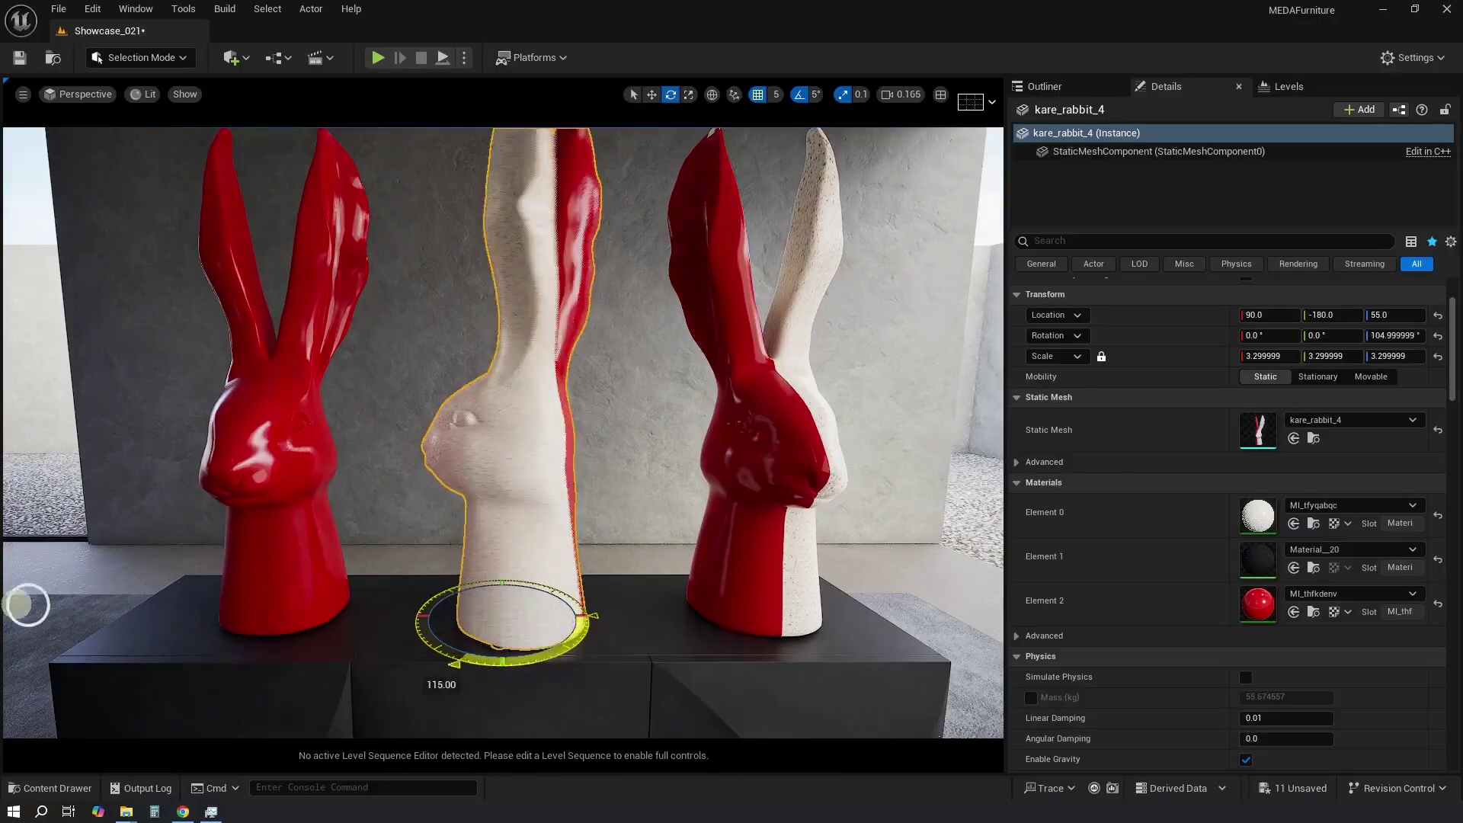
pyautogui.moveTo(503, 644); pyautogui.dragTo(472, 640)
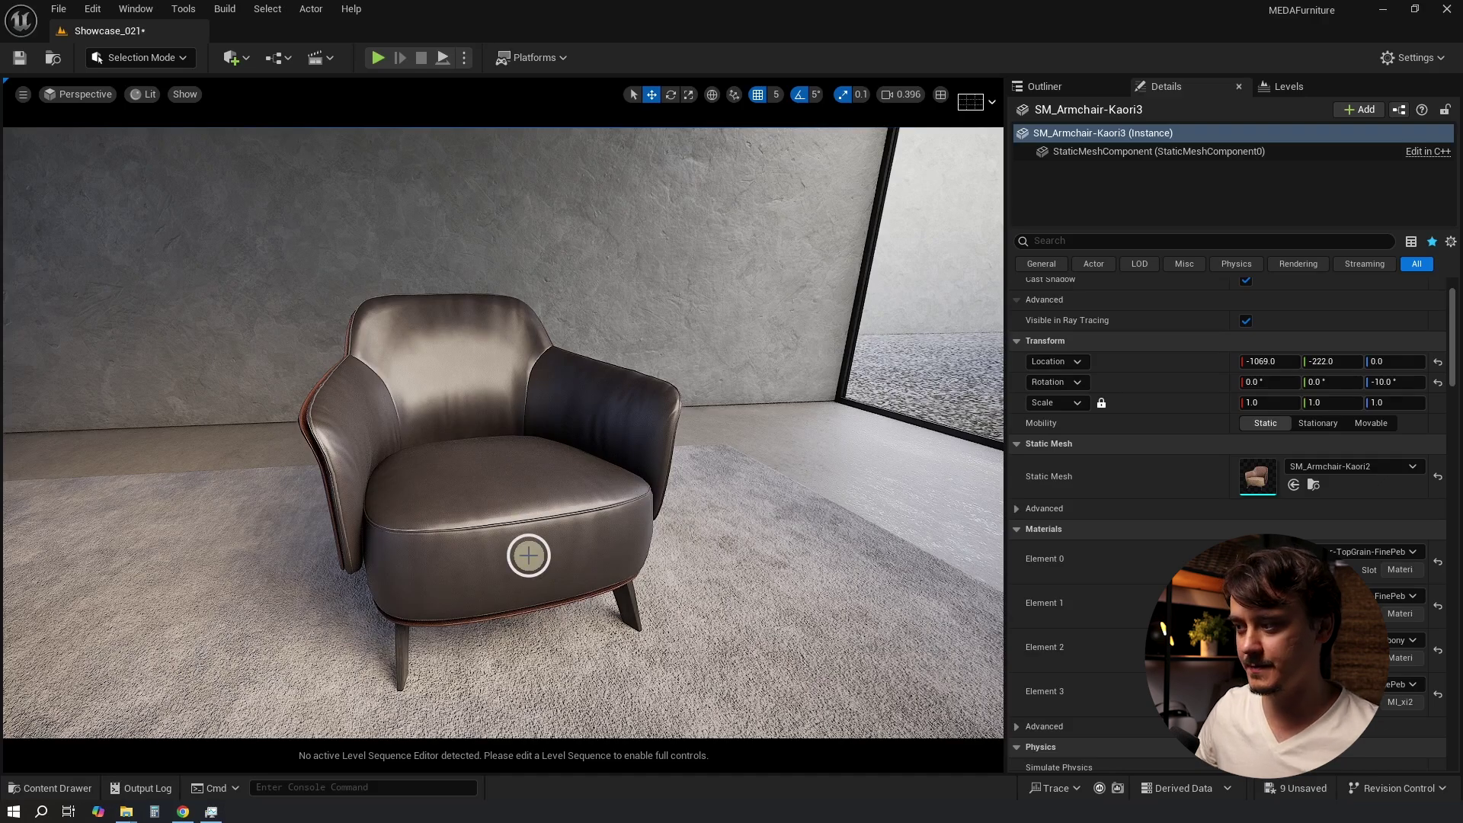
pyautogui.moveTo(357, 610); pyautogui.dragTo(534, 413)
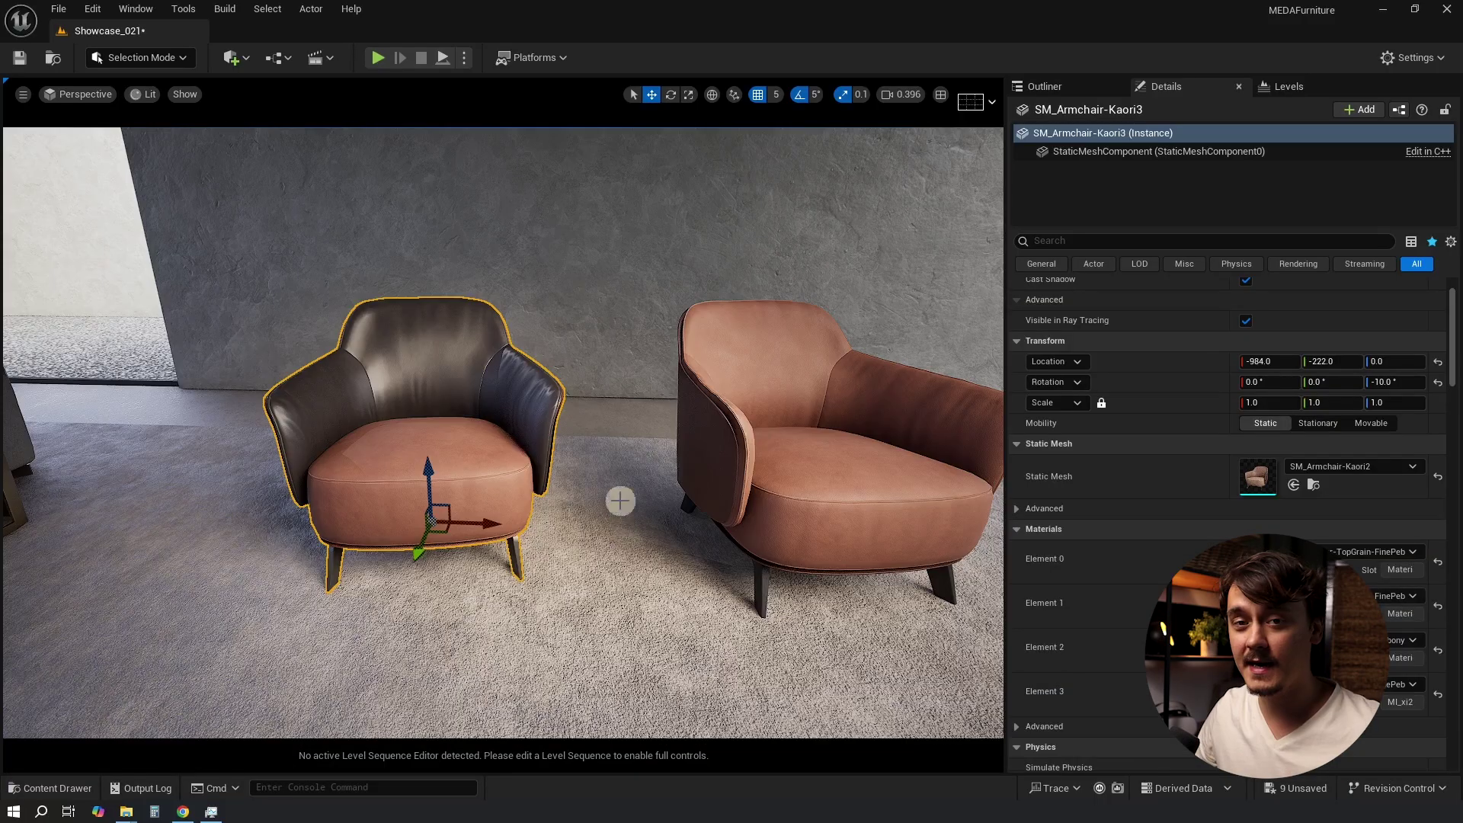
pyautogui.press('f')
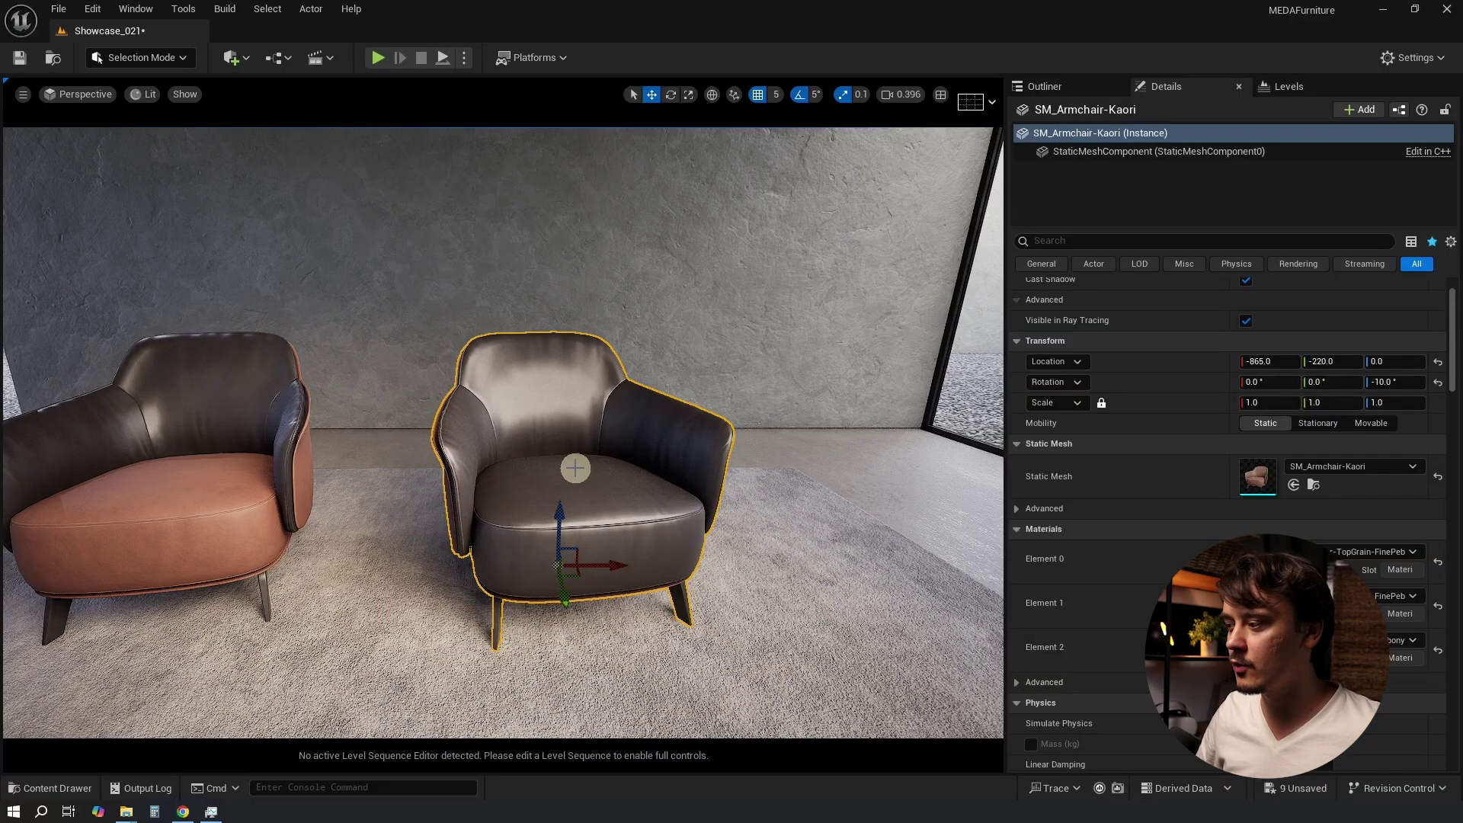
# - Duplicate the black armchair's static mesh SM_Armchair-Kaori and place the copy beside it at about X -775, Y -220, Z 0
pyautogui.hotkey('ctrl', 'b')
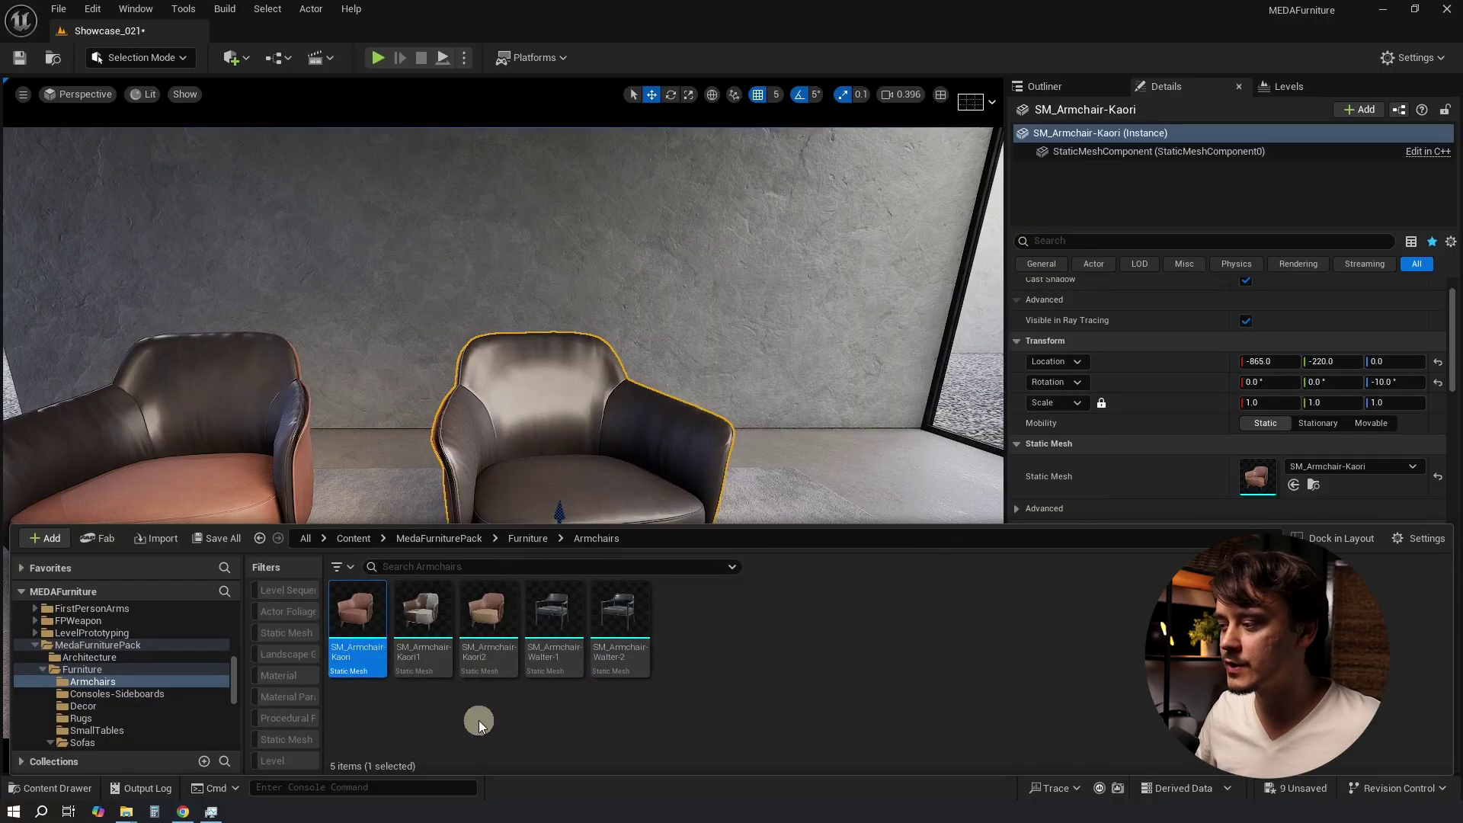
pyautogui.hotkey('ctrl', 'd')
pyautogui.moveTo(555, 618); pyautogui.dragTo(713, 581)
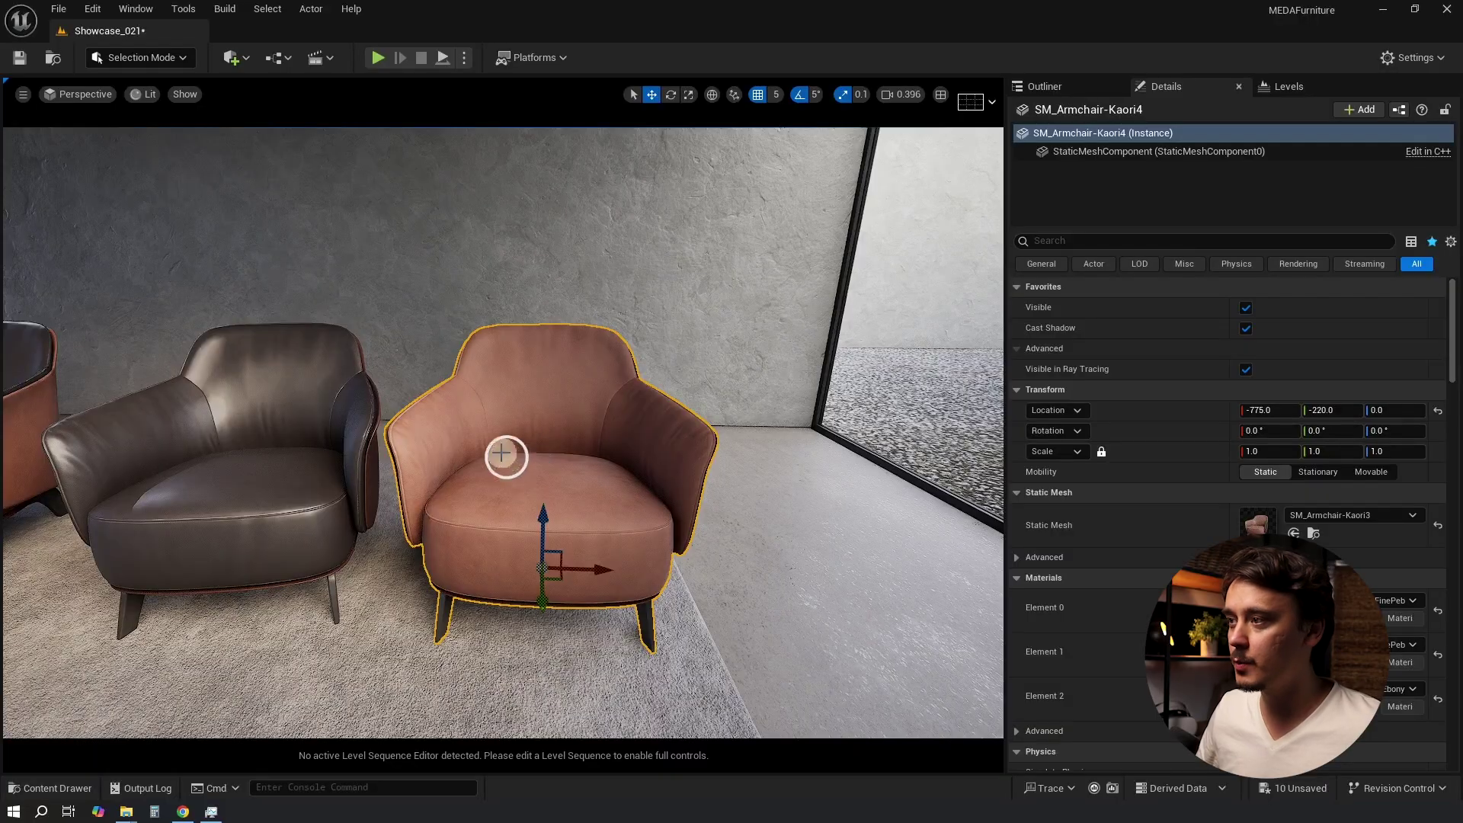
# - Switch to Modeling Mode and search the plugins for "MODELING" to check the Modeling Tools Editor Mode plugin
pyautogui.click(163, 59)
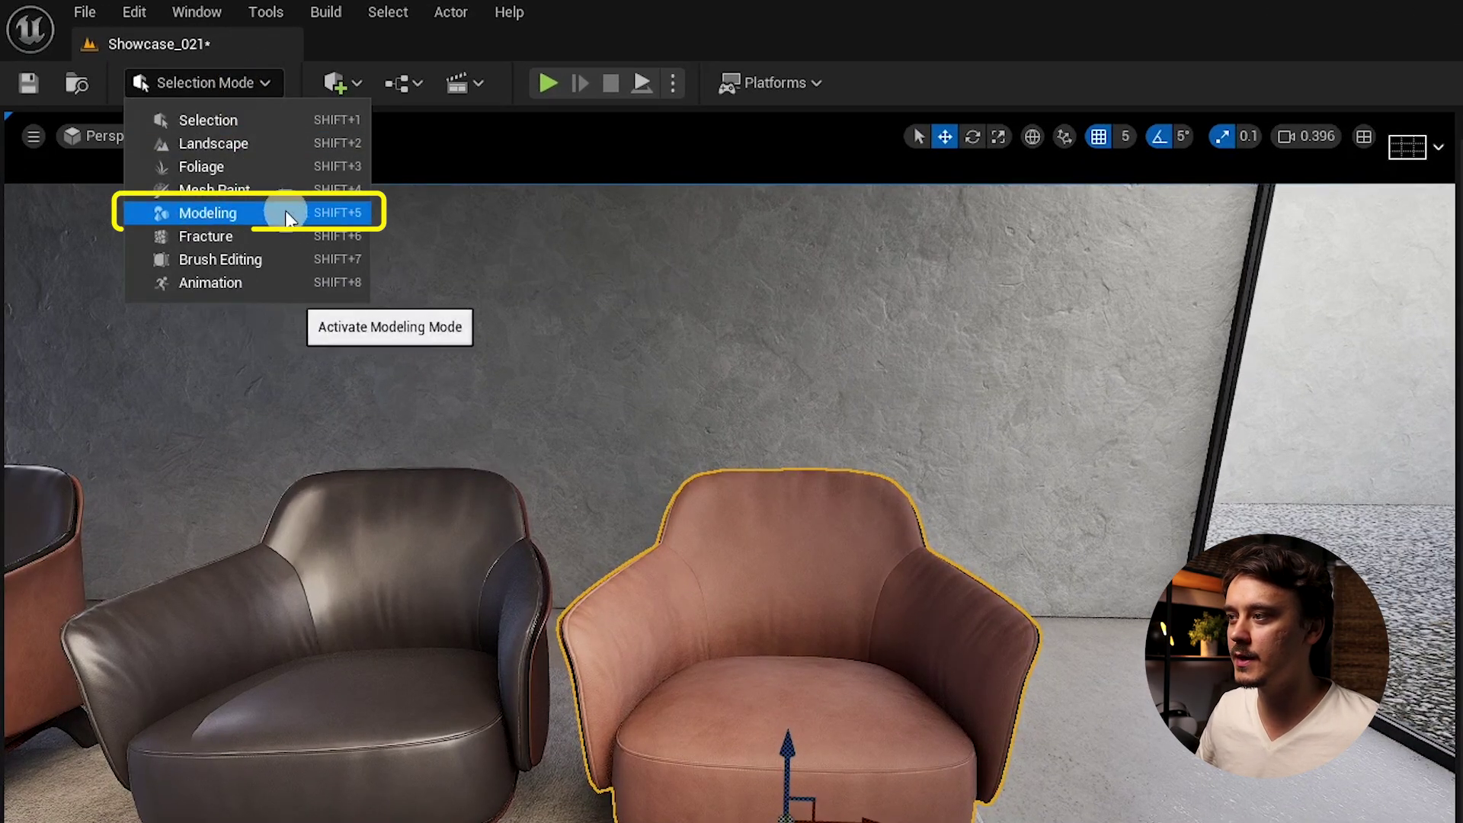
pyautogui.click(216, 210)
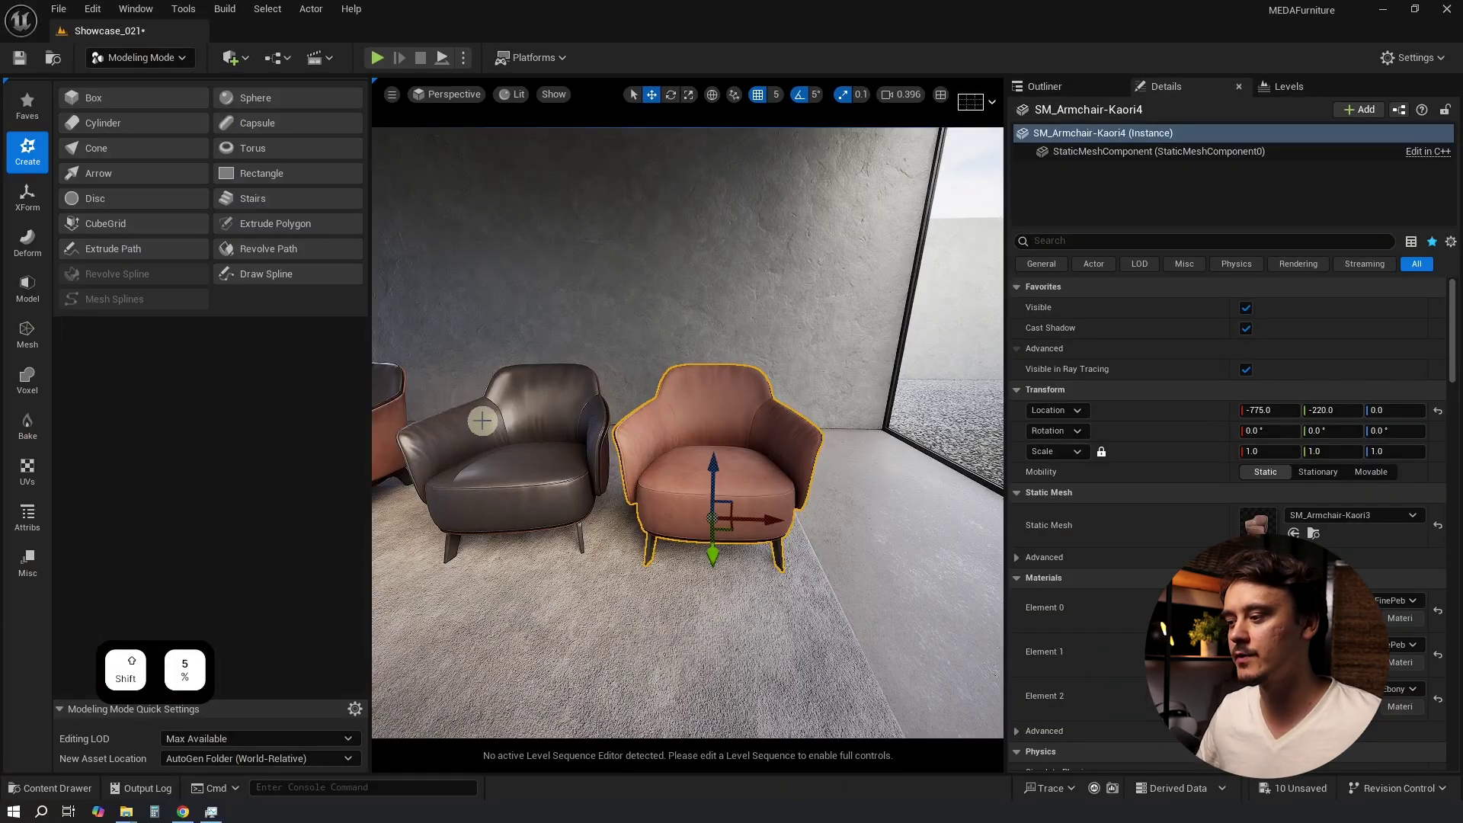
pyautogui.click(141, 57)
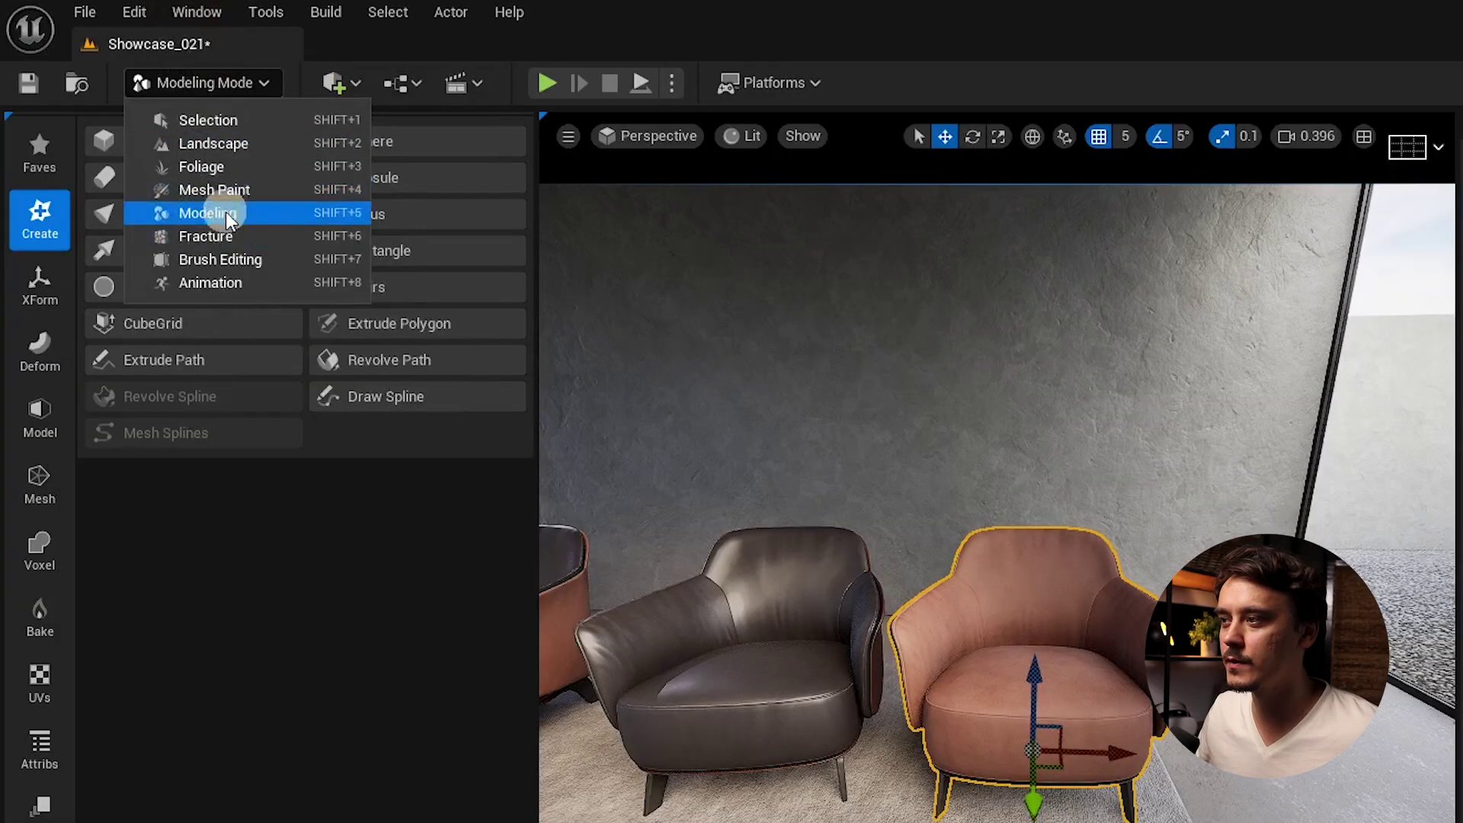
pyautogui.click(136, 13)
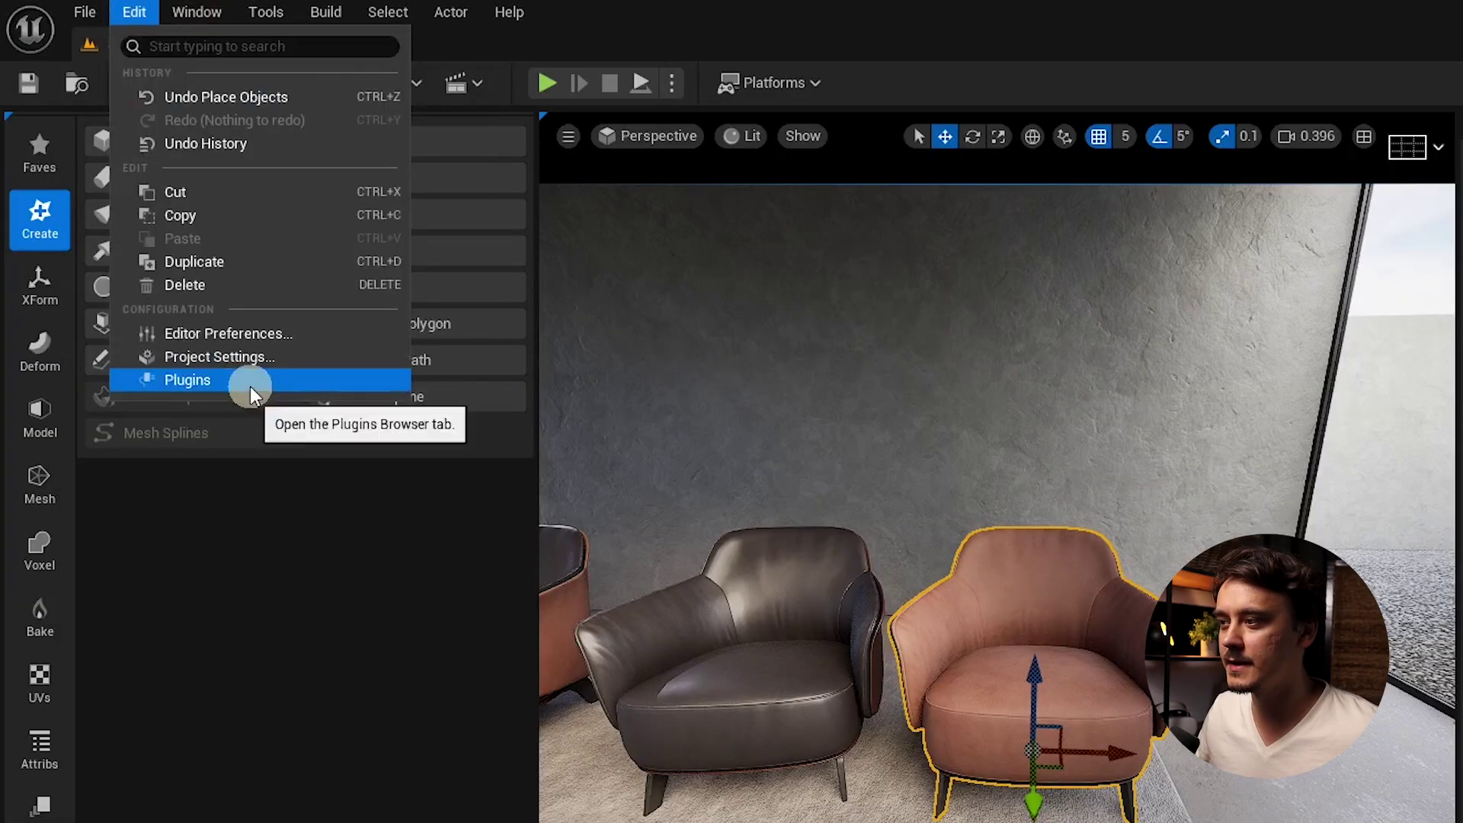
pyautogui.click(250, 386)
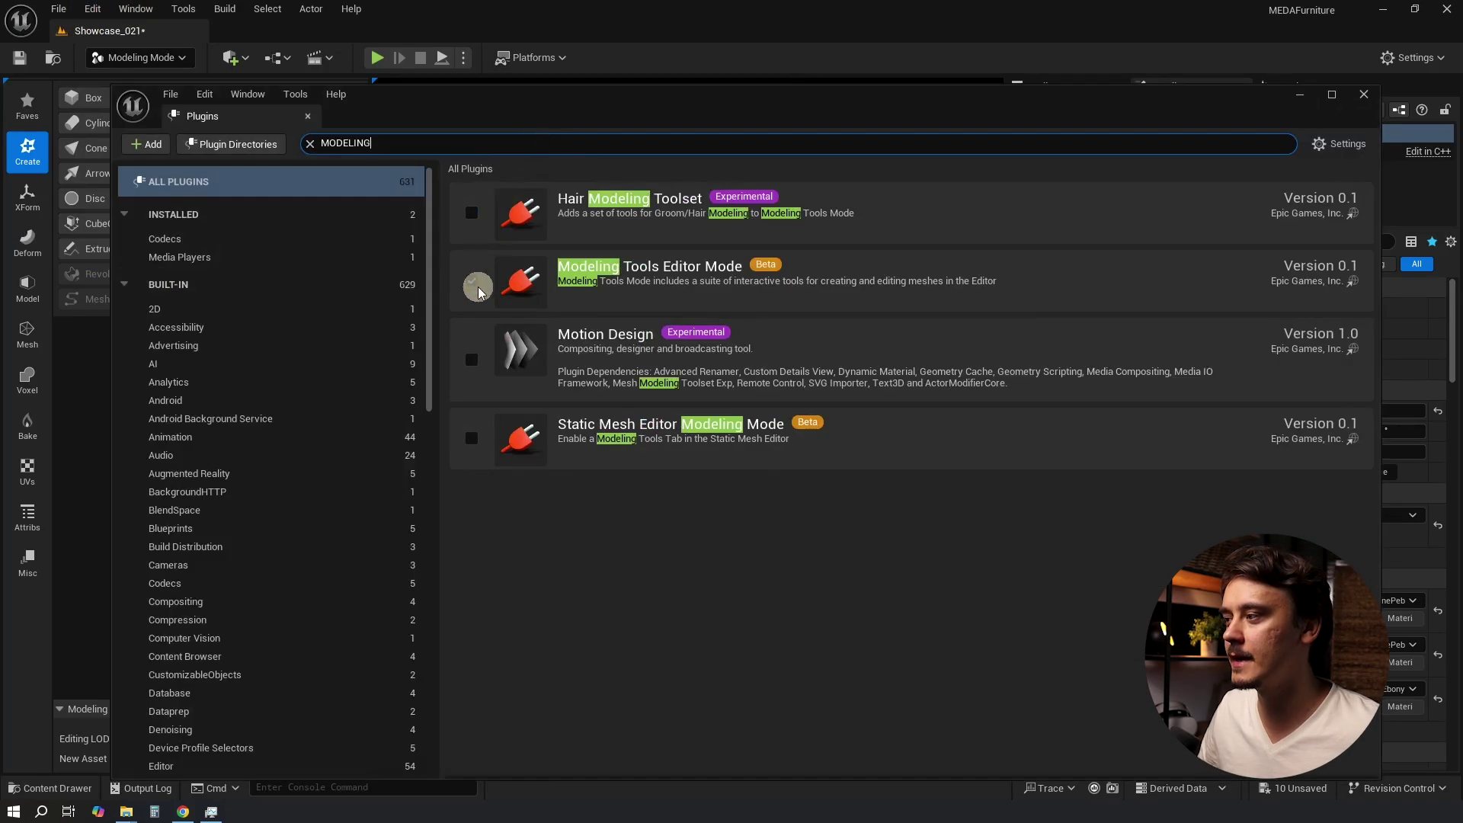
pyautogui.click(1361, 92)
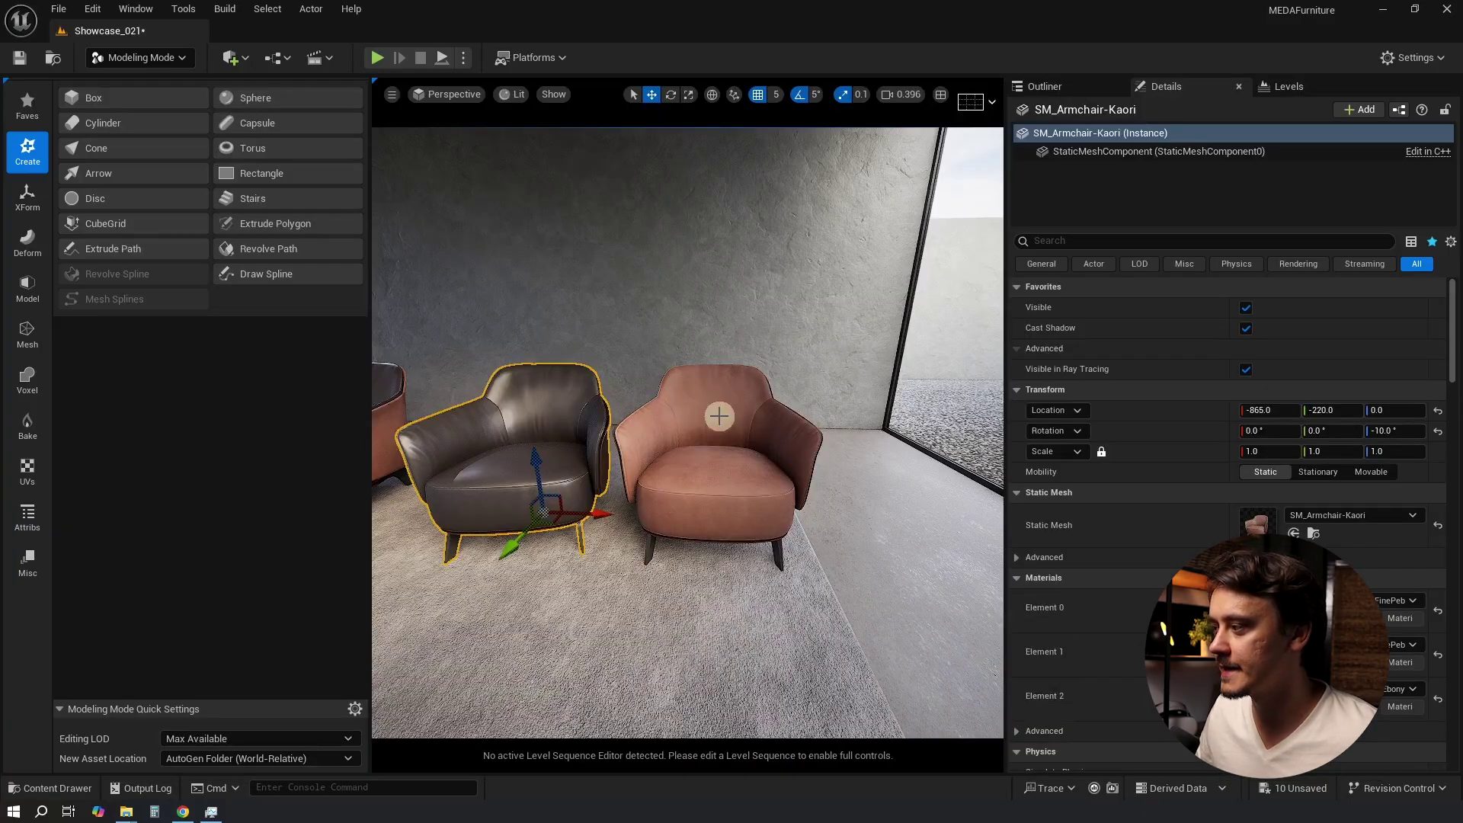
# - Select the copied brown armchair, start Edit Materials on it and expand its material settings
pyautogui.click(719, 416)
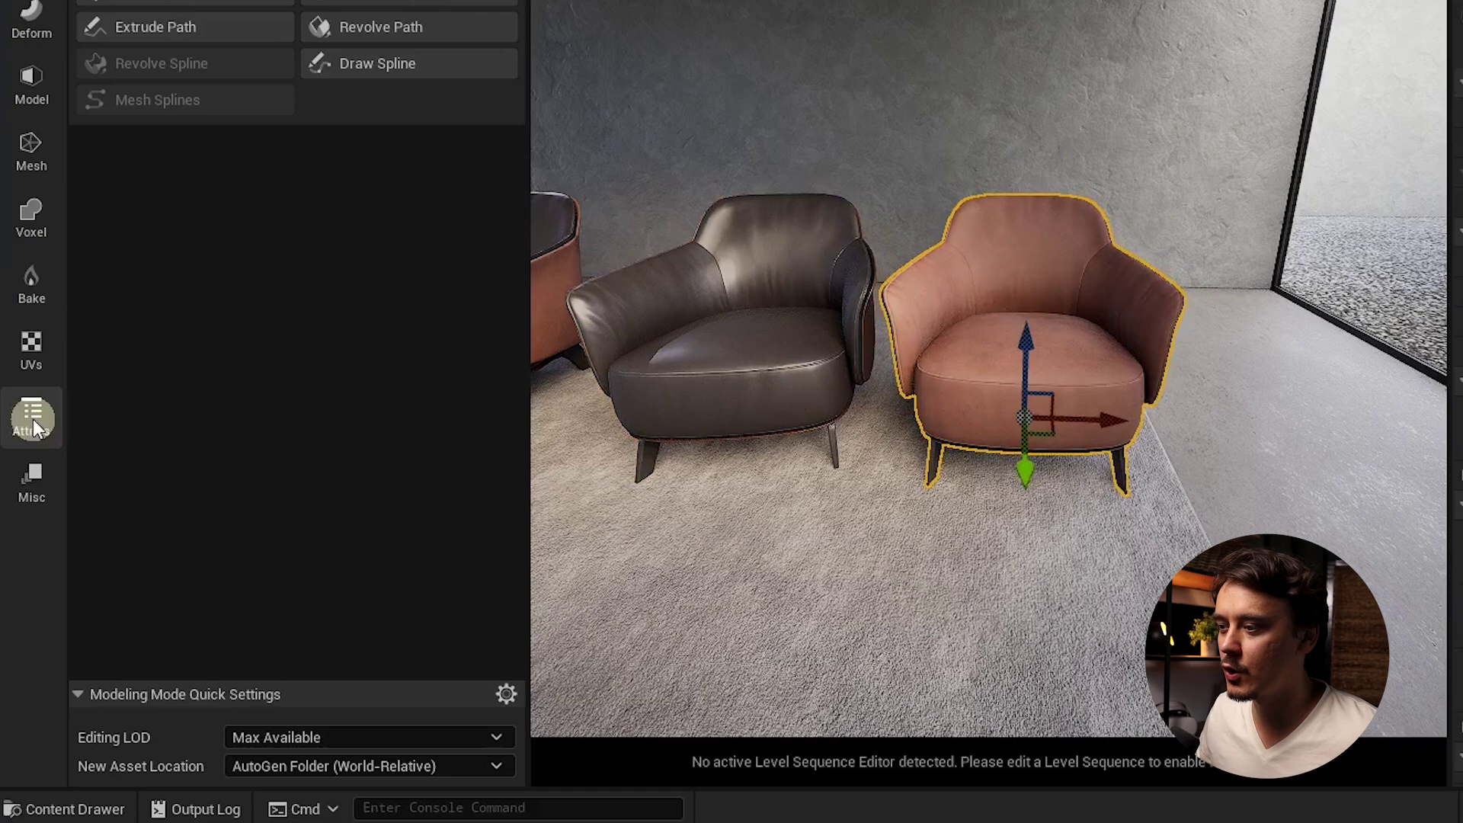
pyautogui.click(29, 520)
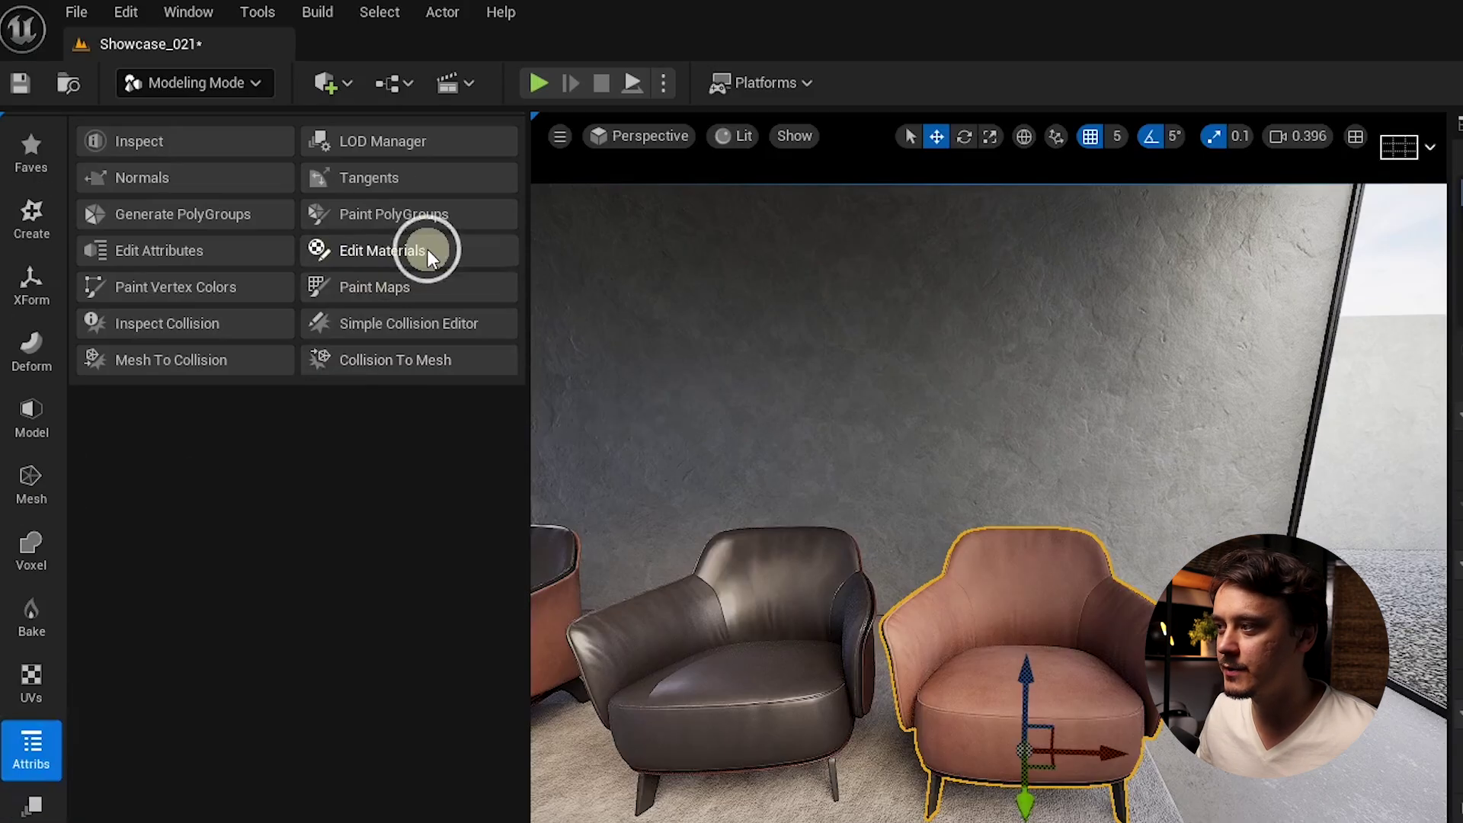
pyautogui.click(425, 245)
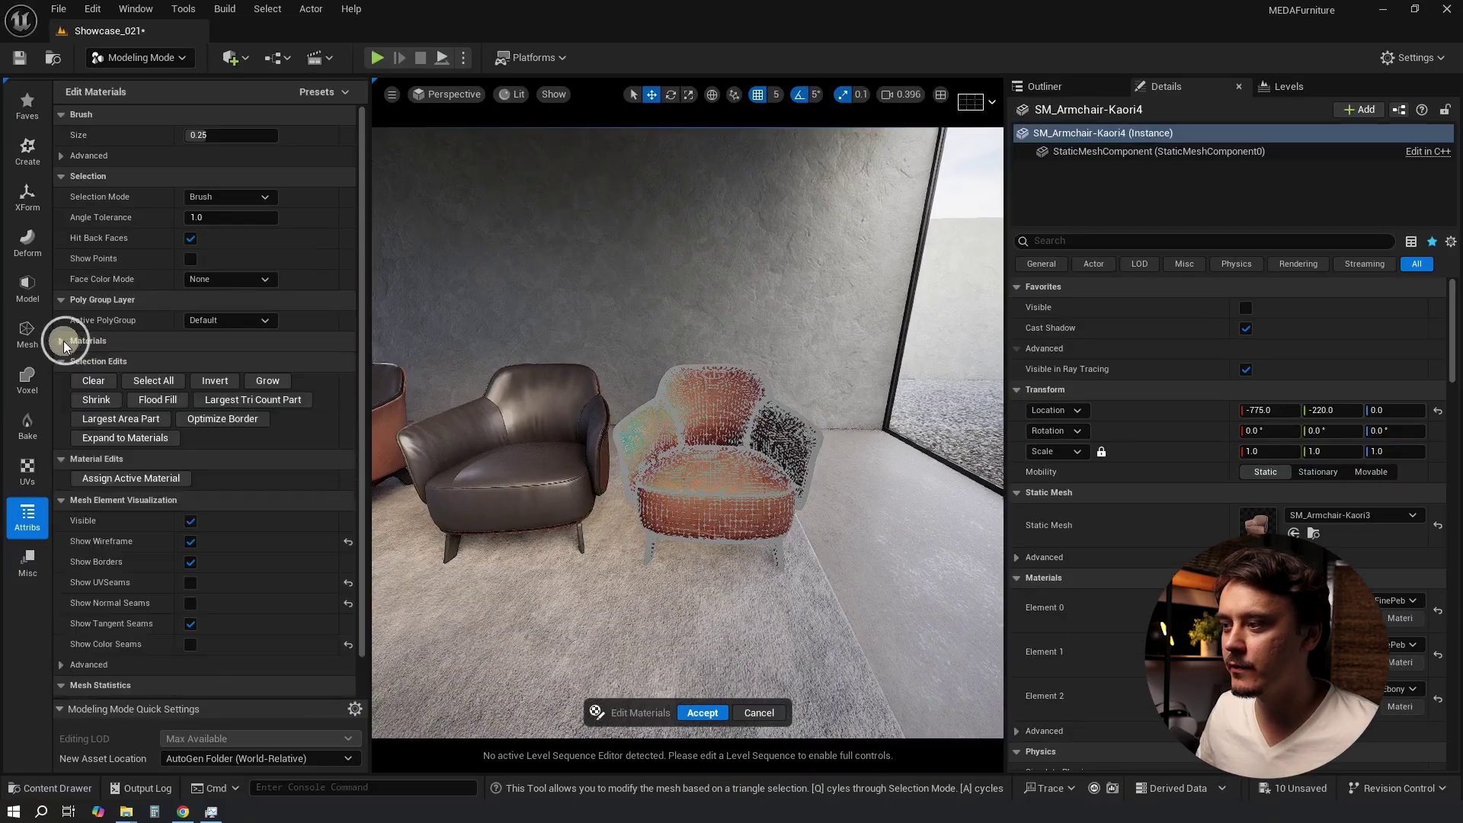
pyautogui.click(62, 341)
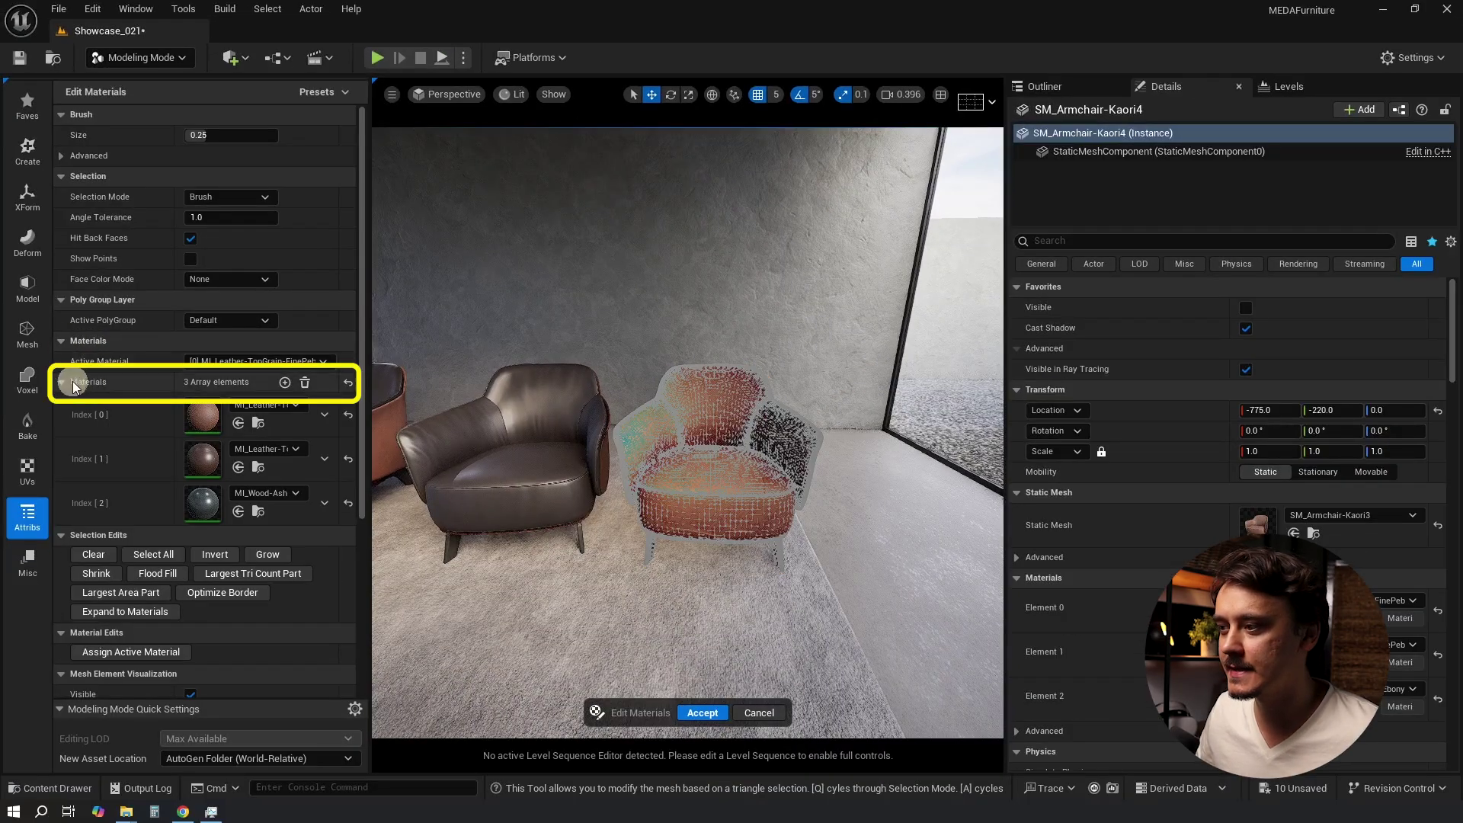
# - Add a fourth material slot to the armchair and fill it with the brown leather MI_Leather-TopGrain-FinePebble_Kaori-1
pyautogui.click(285, 381)
pyautogui.hotkey('ctrl', 'space')
pyautogui.moveTo(358, 609); pyautogui.dragTo(206, 429)
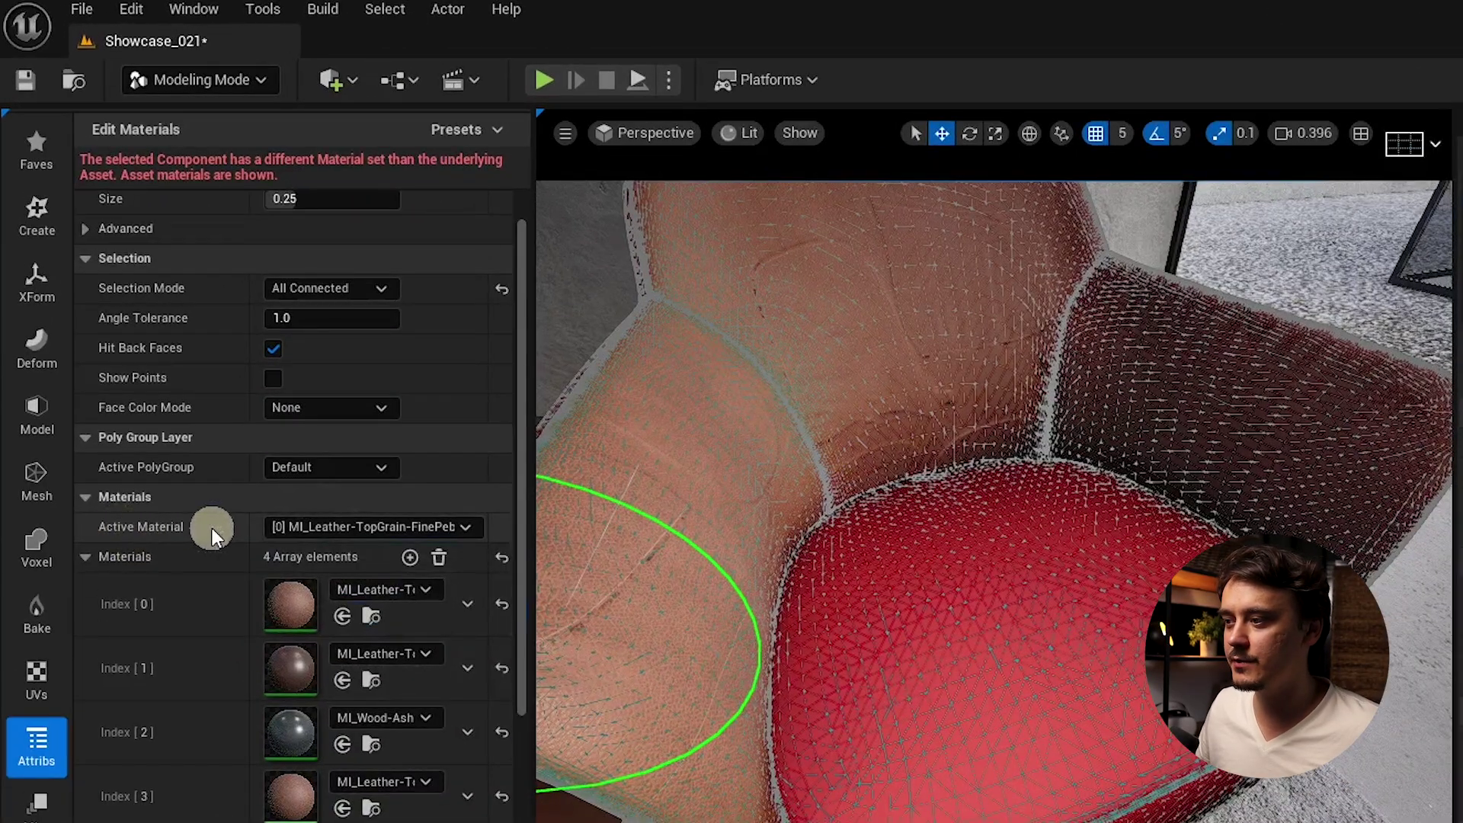
# - Make [3] MI_Leather-TopGrain-FinePebble_Kaori-1 the active material and assign it to the selected seat cushion
pyautogui.click(306, 525)
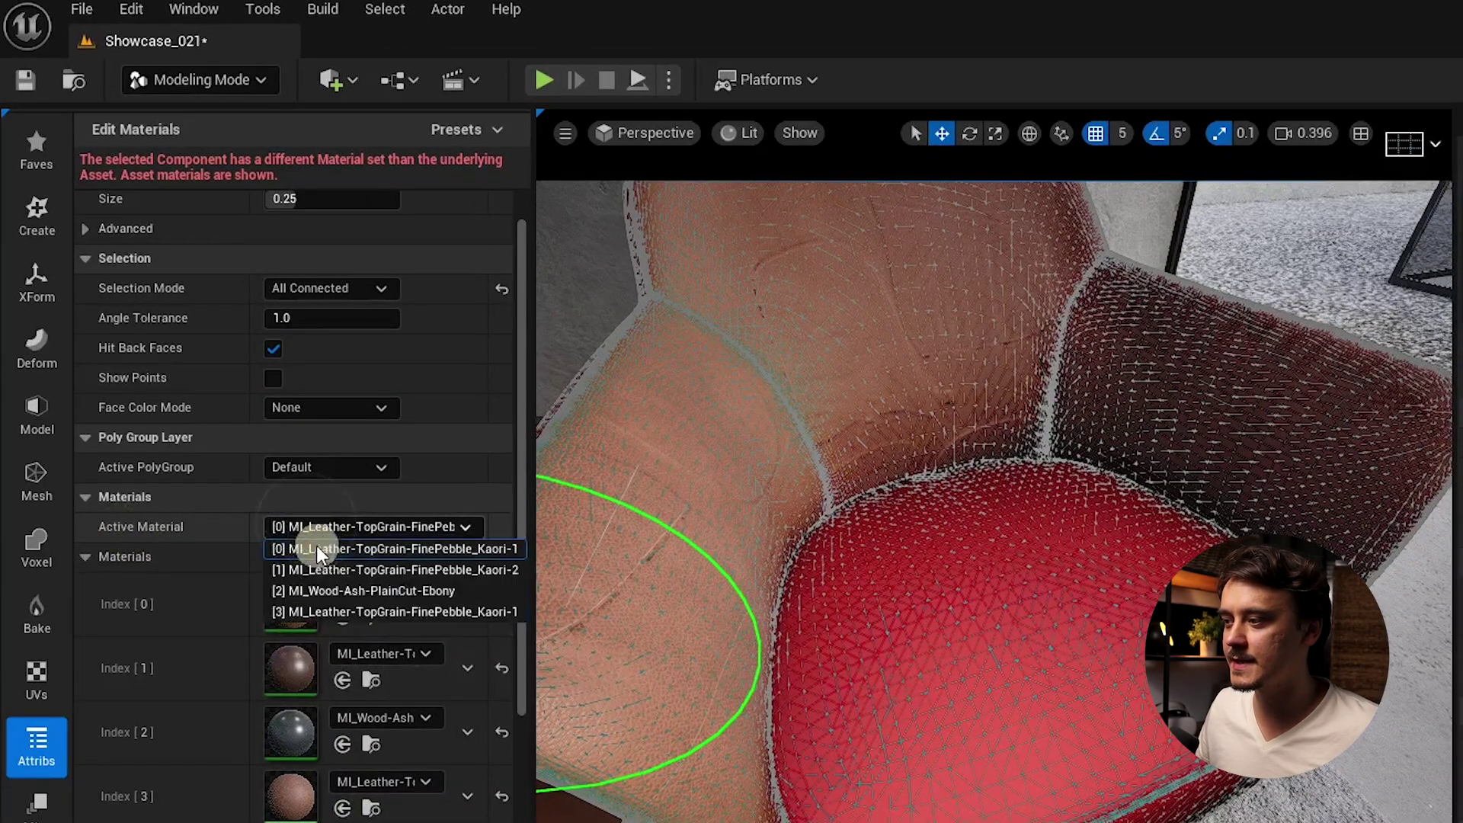
pyautogui.click(405, 610)
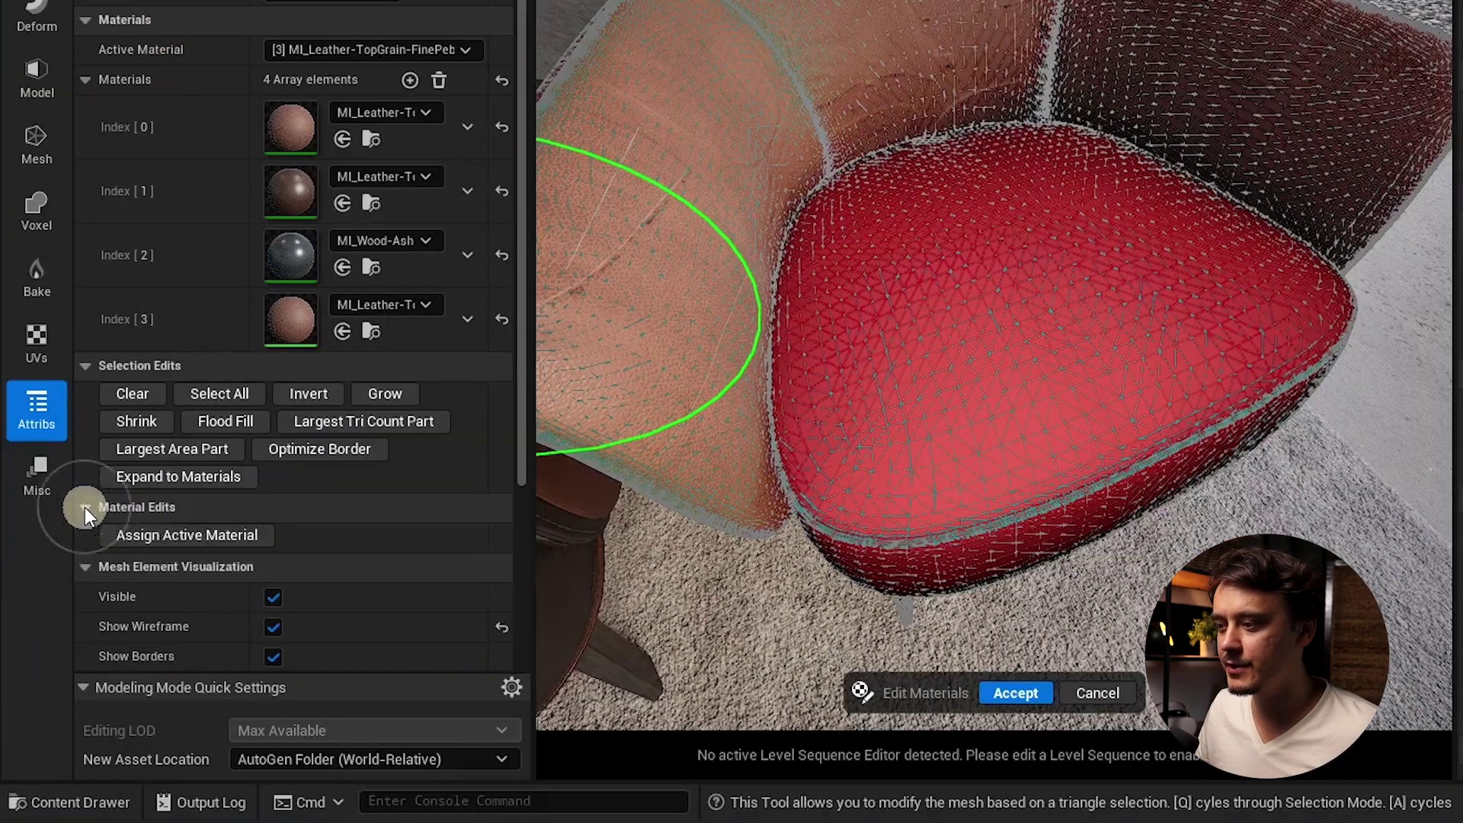
pyautogui.click(157, 538)
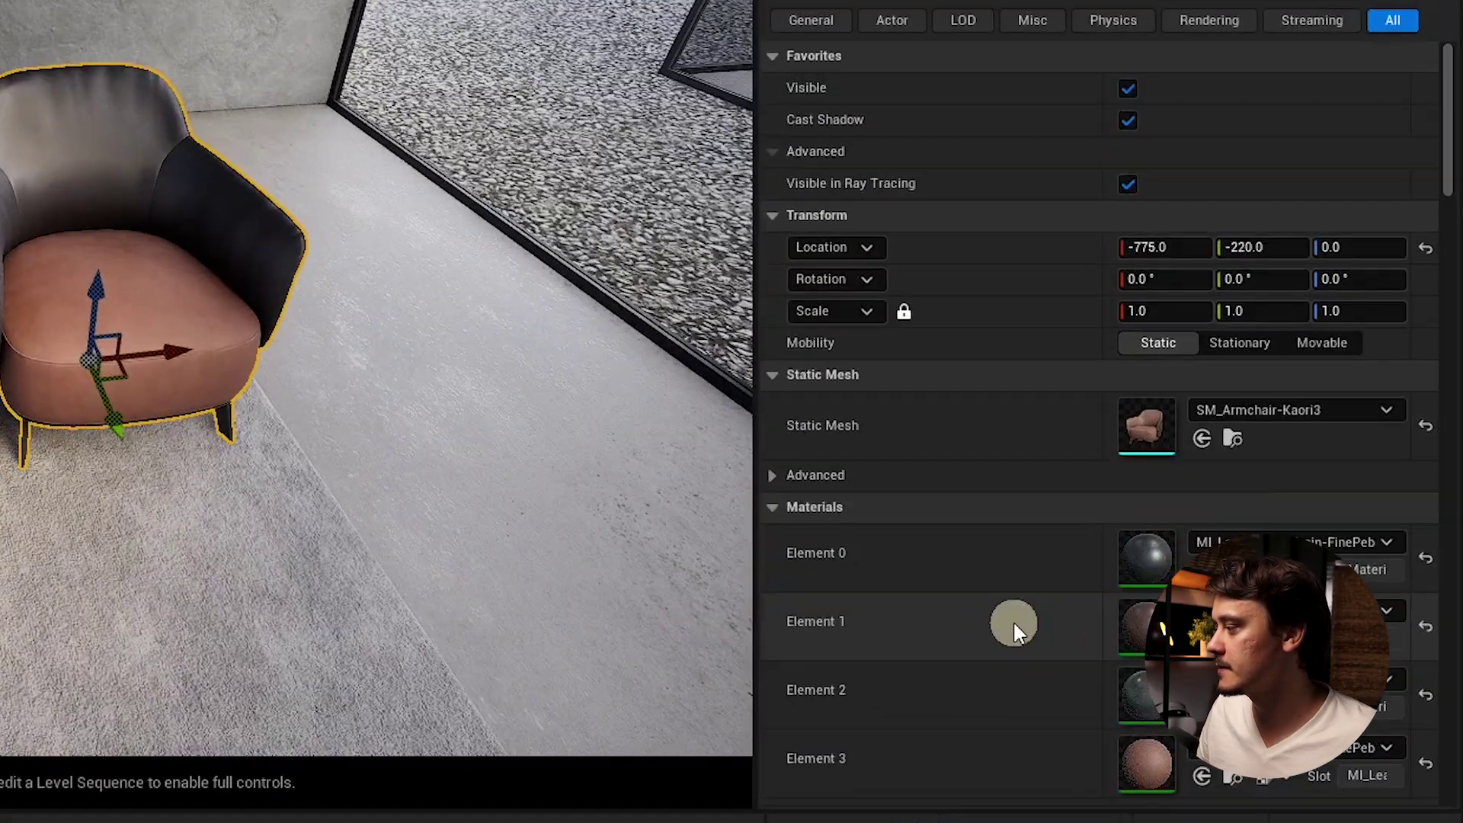
# - Apply the red granite material MI_thfkdenv to the plain speckled white rabbit sculpture
pyautogui.scroll(-3, 1105, 610)
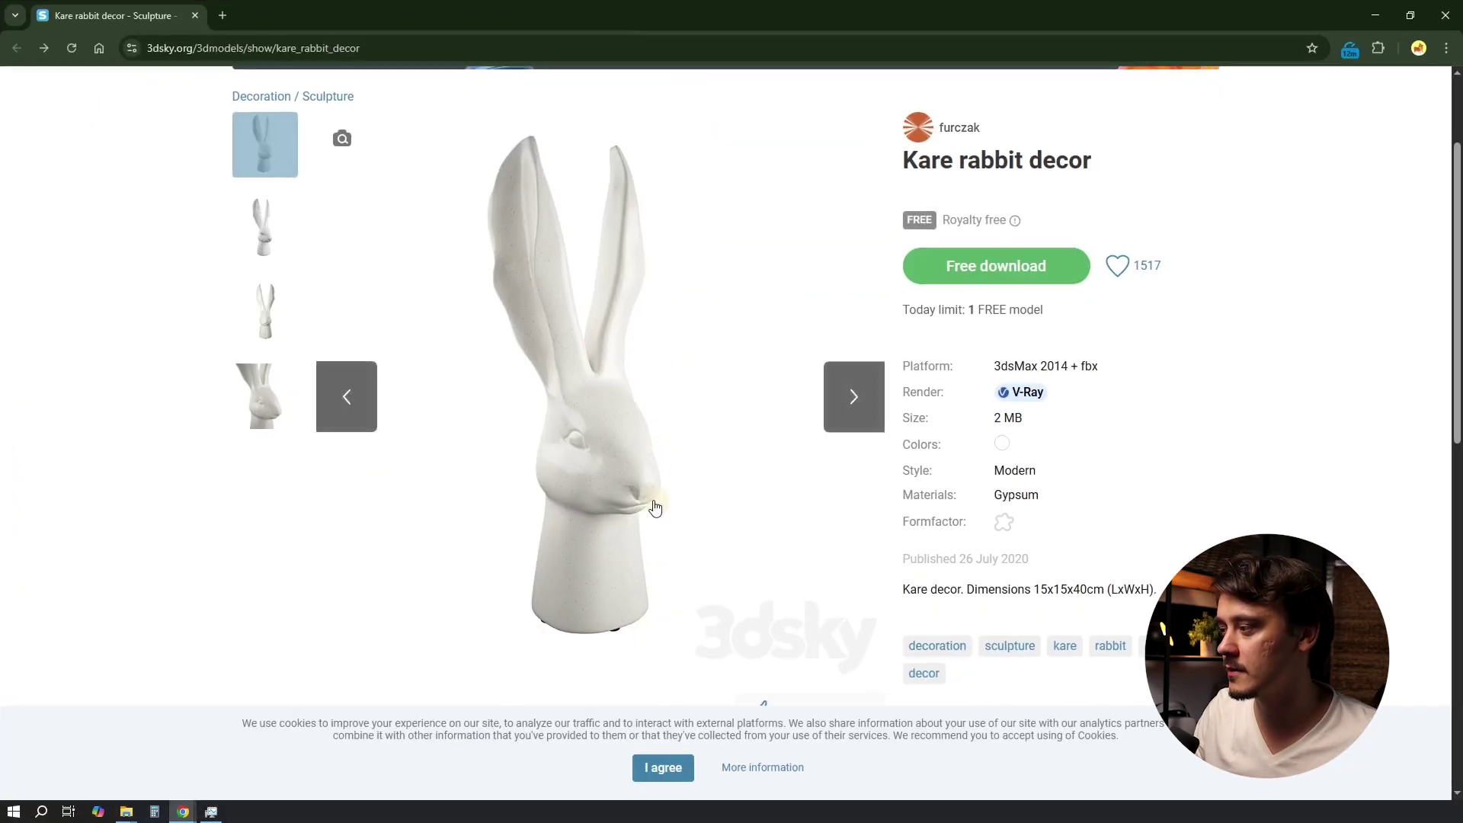
pyautogui.moveTo(353, 620); pyautogui.dragTo(340, 381)
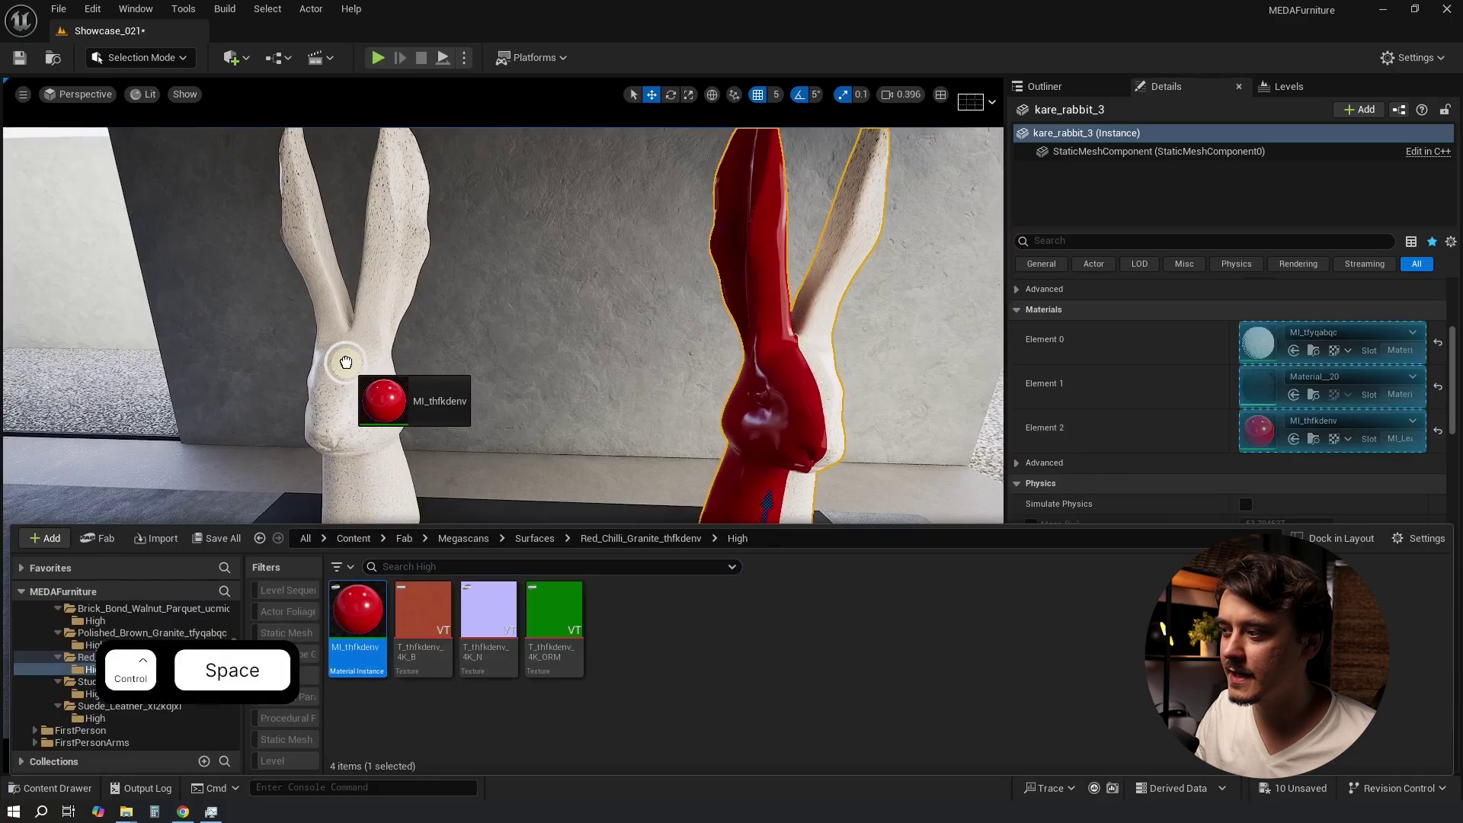
pyautogui.hotkey('ctrl', 'space')
pyautogui.moveTo(614, 465); pyautogui.dragTo(618, 442, button='right')
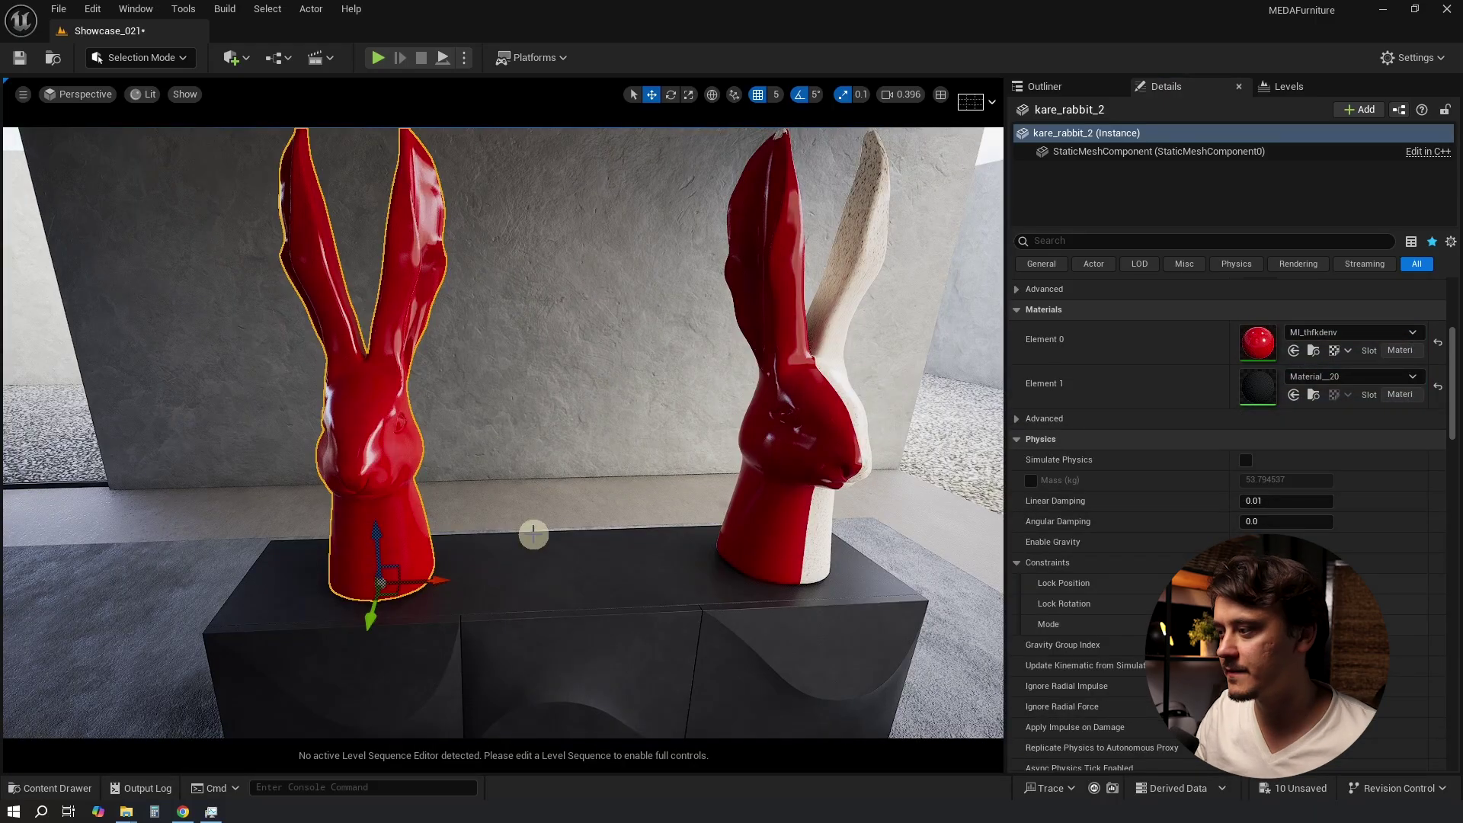
# - Duplicate the red rabbit's static mesh kare_rabbit_2 and place the copy on the sideboard between the two rabbits
pyautogui.hotkey('ctrl', 'b')
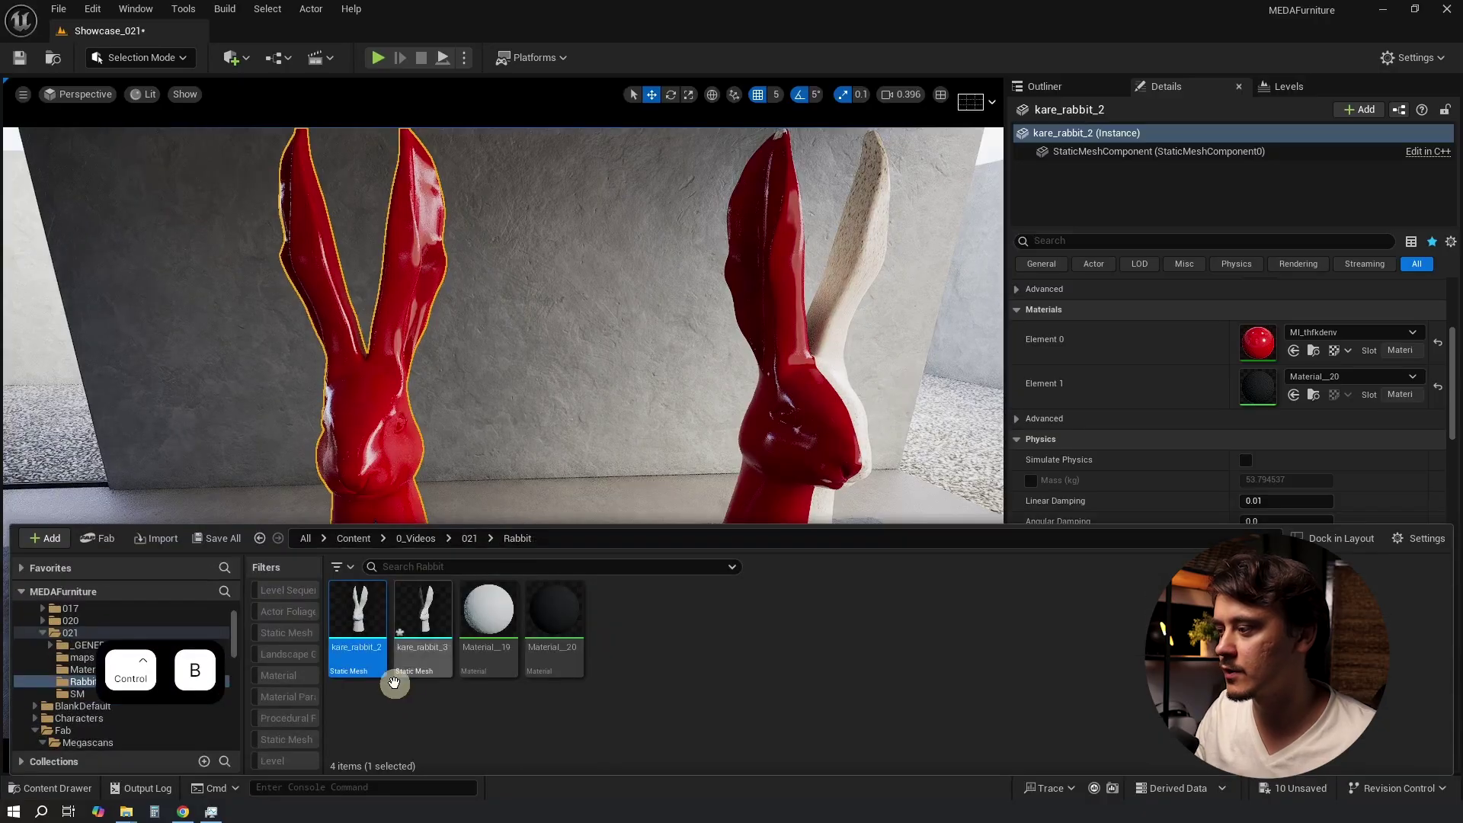
pyautogui.hotkey('ctrl', 'd')
pyautogui.hotkey('ctrl', 'z')
pyautogui.hotkey('ctrl', 'space')
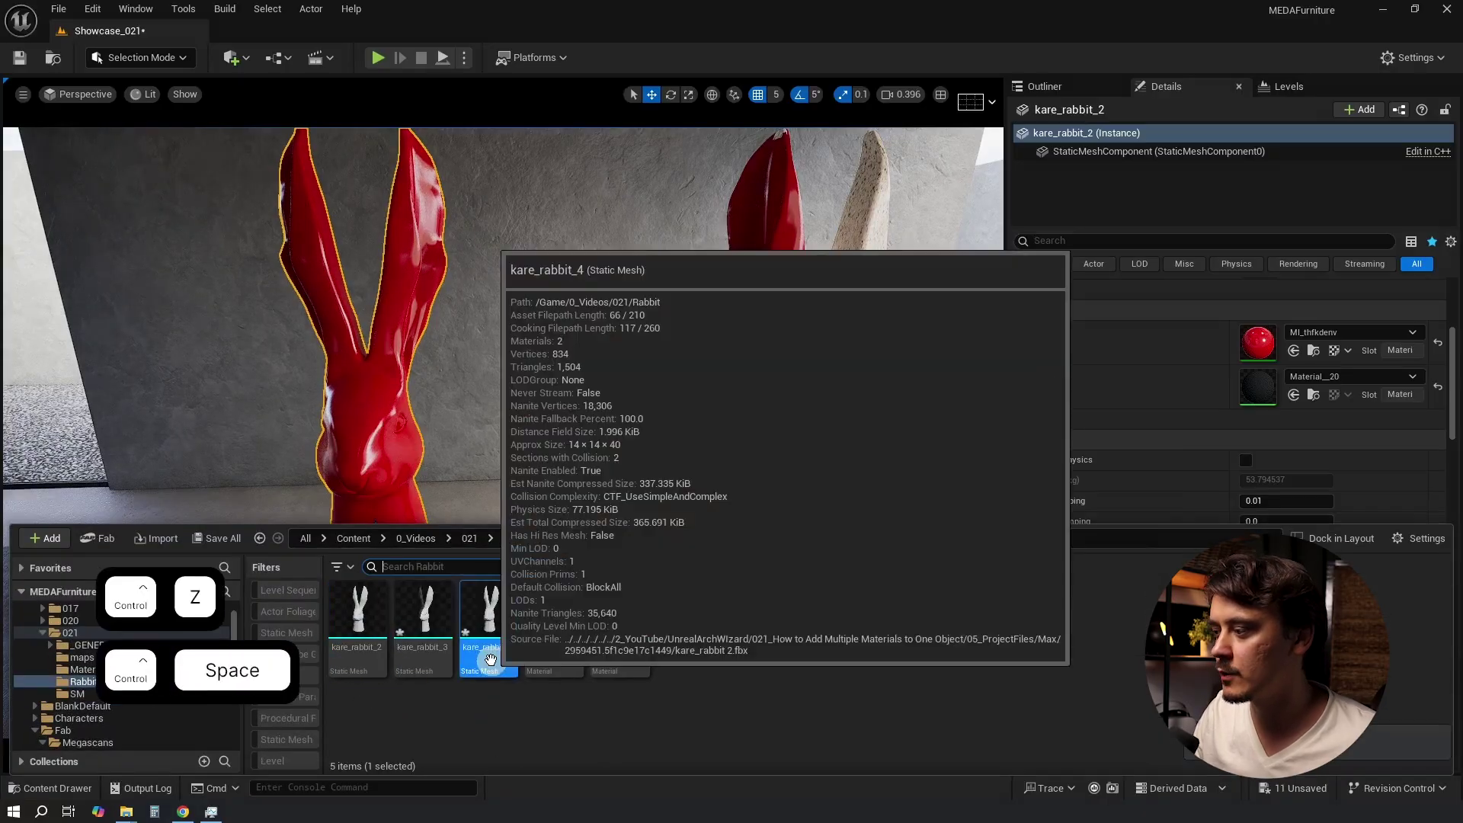
pyautogui.moveTo(566, 462); pyautogui.dragTo(541, 570)
# - Scale the small copied rabbit uniformly to about 3.3 so it matches its neighbours
pyautogui.press('r')
pyautogui.scroll(-3, 549, 557)
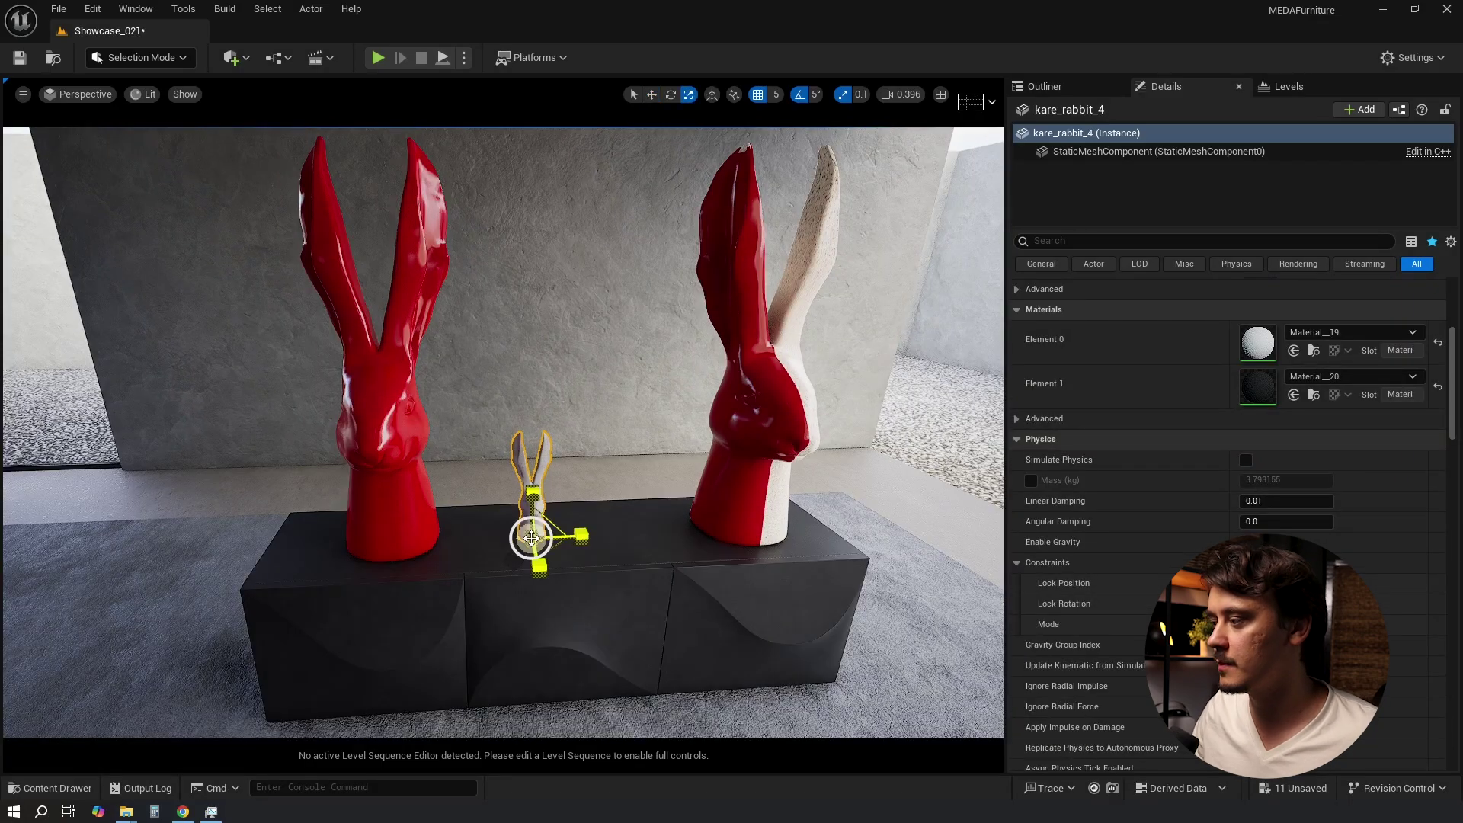
pyautogui.moveTo(565, 460); pyautogui.dragTo(617, 276)
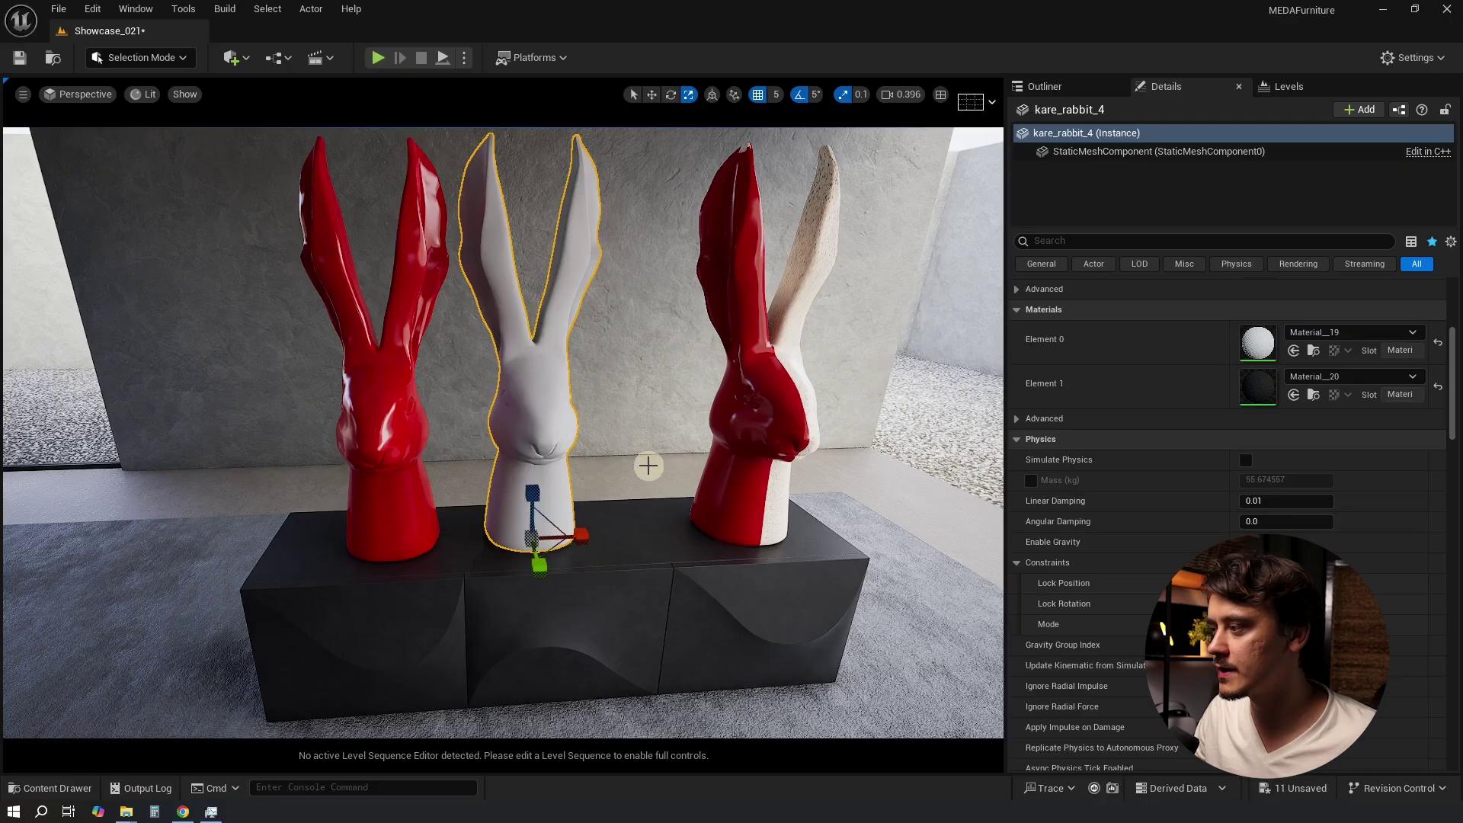
# - Add the outdoor sky backdrop to the white rabbit selection and show only the selected actors
pyautogui.moveTo(702, 442); pyautogui.dragTo(612, 513, button='right')
pyautogui.press('w')
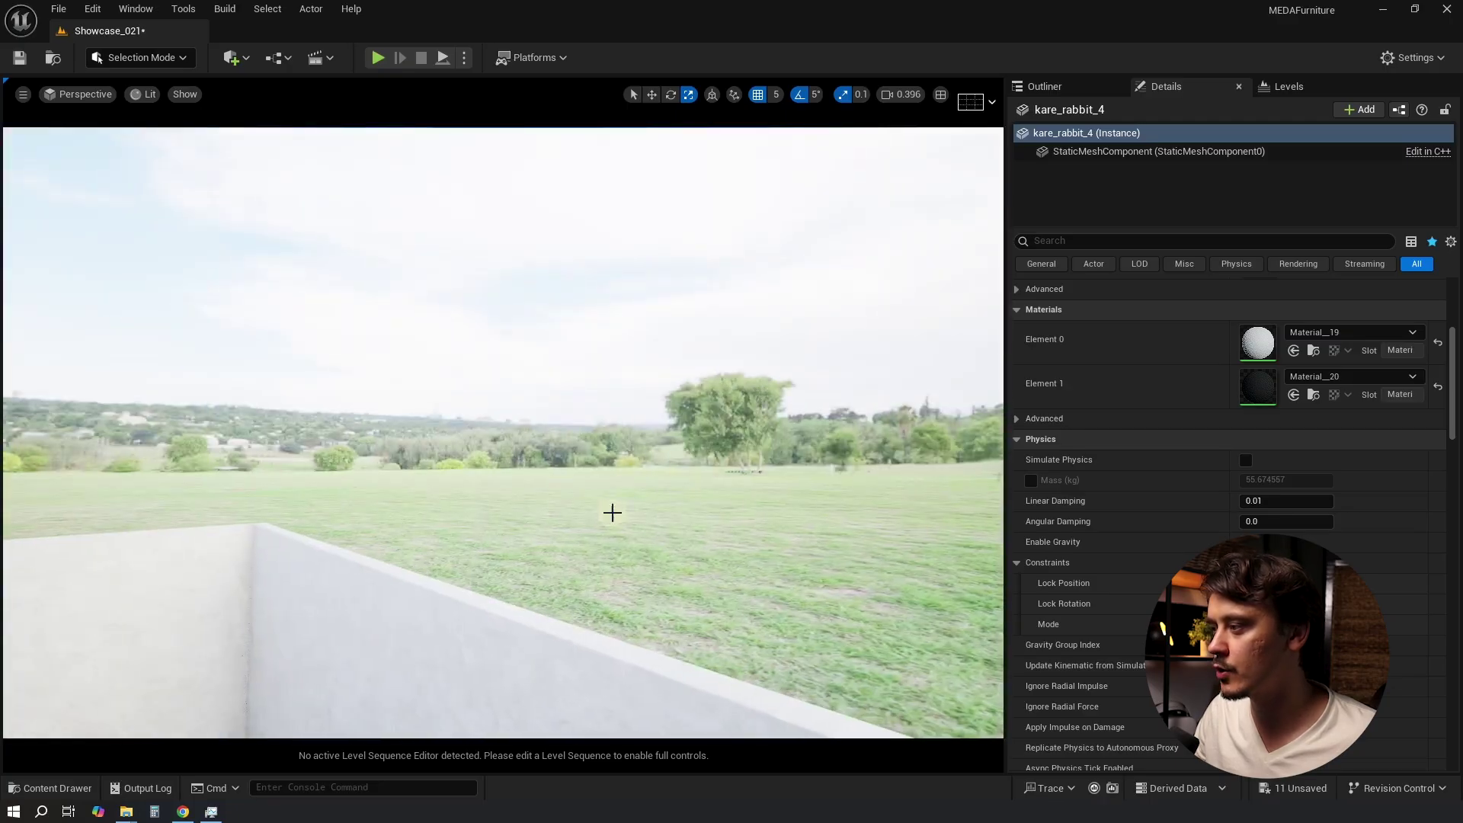
pyautogui.keyDown('ctrl'); pyautogui.click(472, 419); pyautogui.keyUp('ctrl')
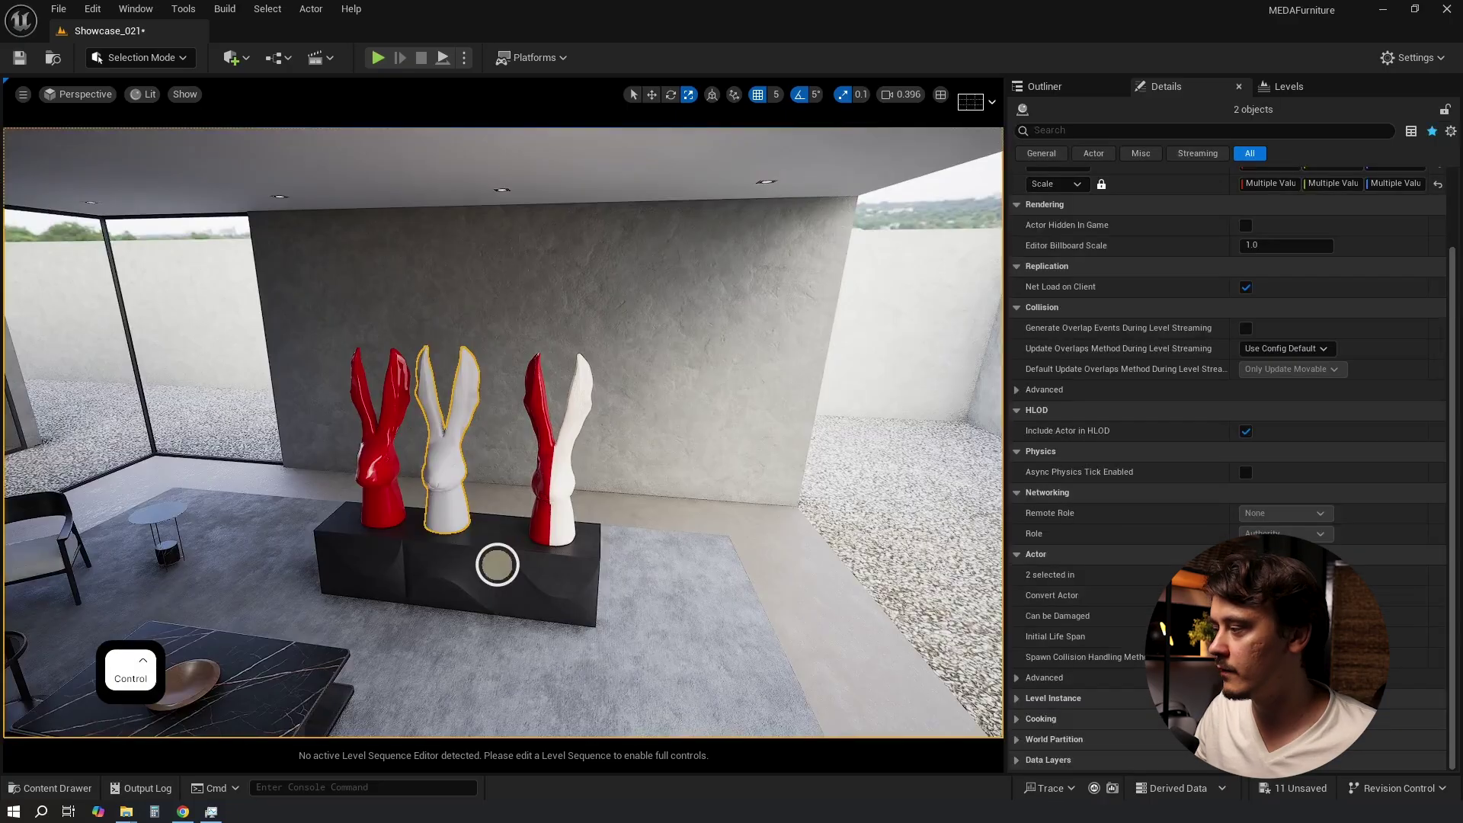
pyautogui.moveTo(496, 565); pyautogui.dragTo(483, 572, button='right')
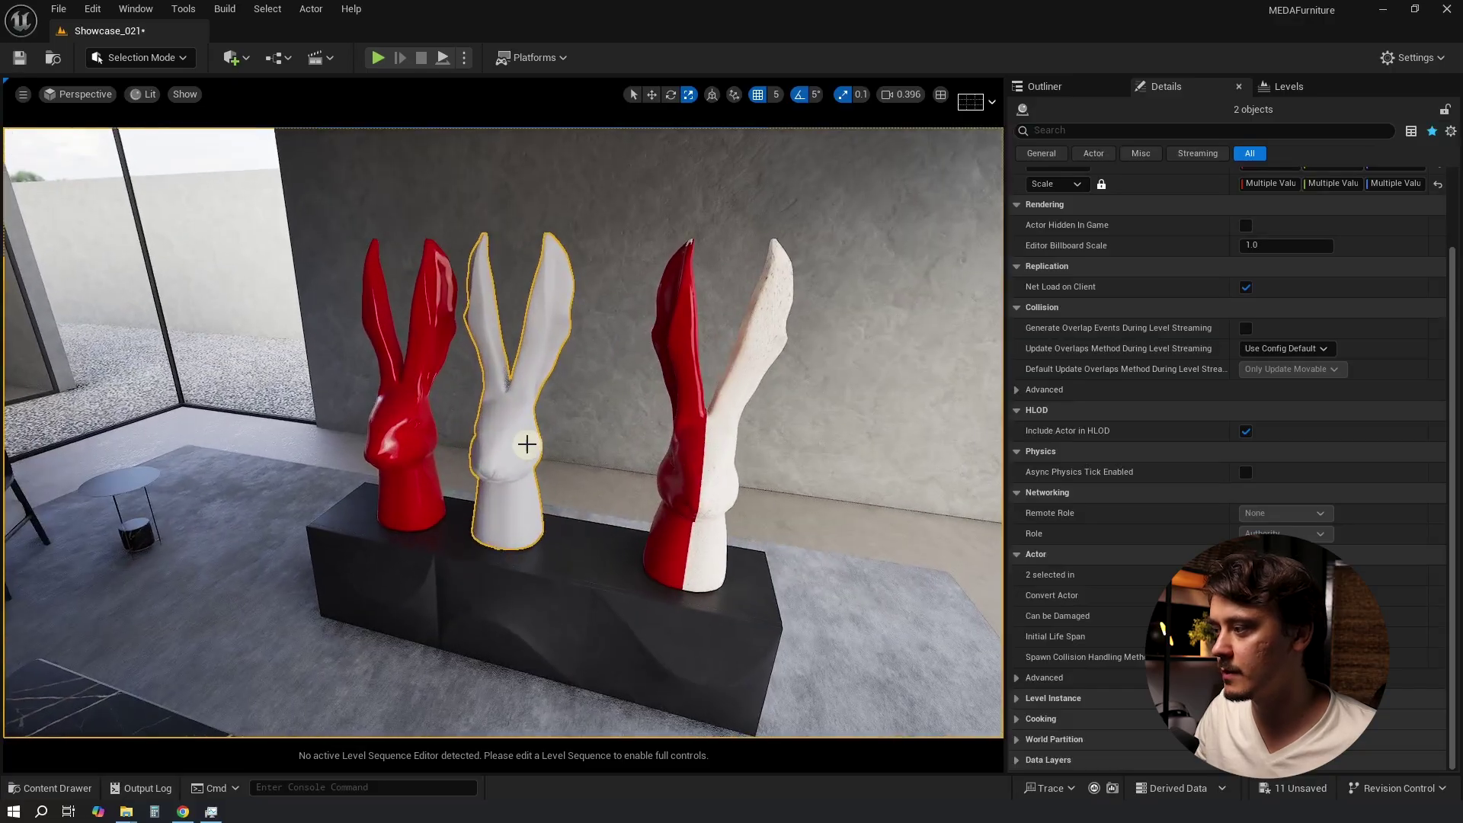
pyautogui.rightClick(506, 427)
pyautogui.moveTo(592, 586)
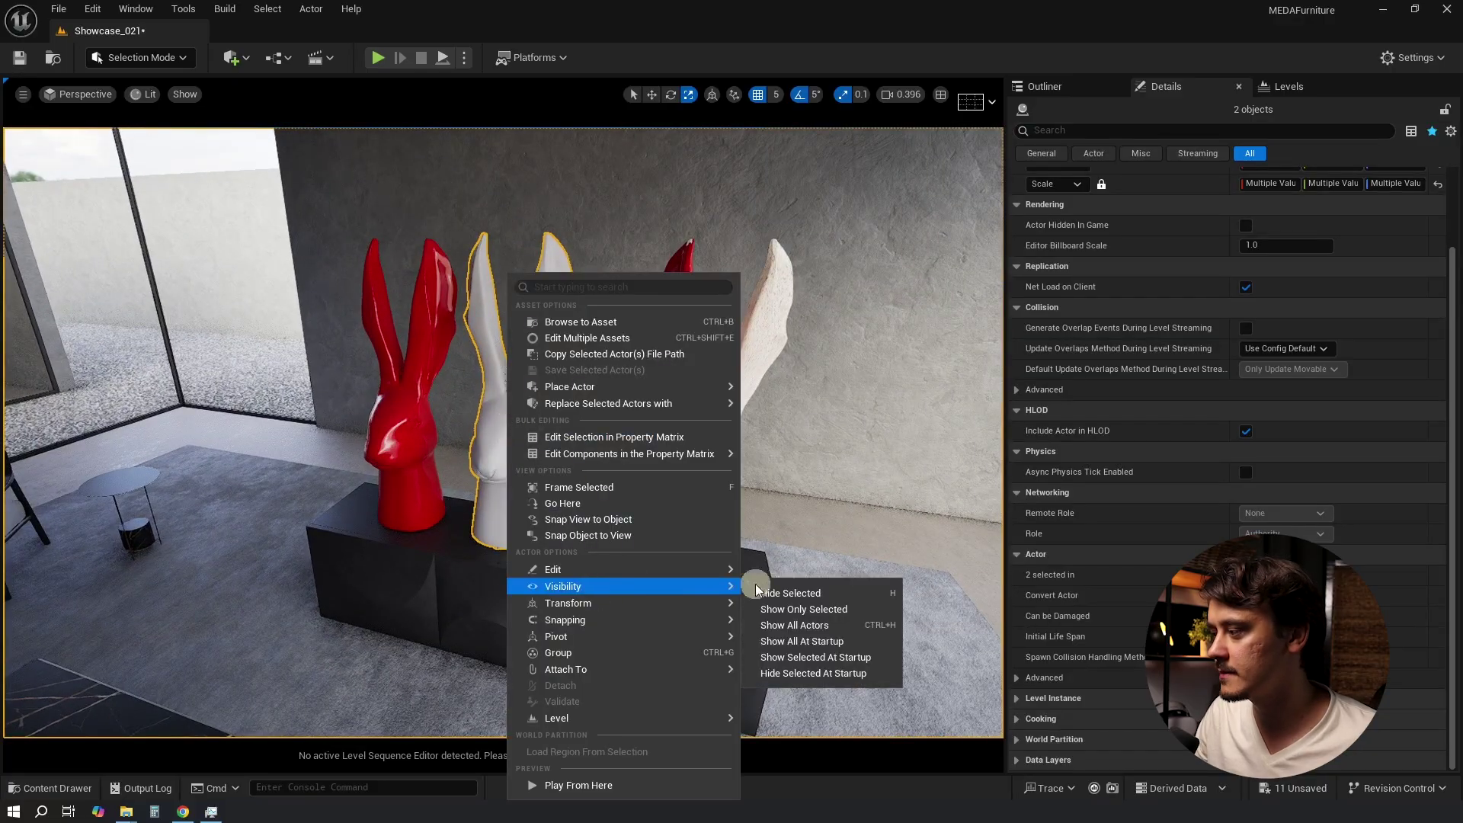
pyautogui.click(847, 612)
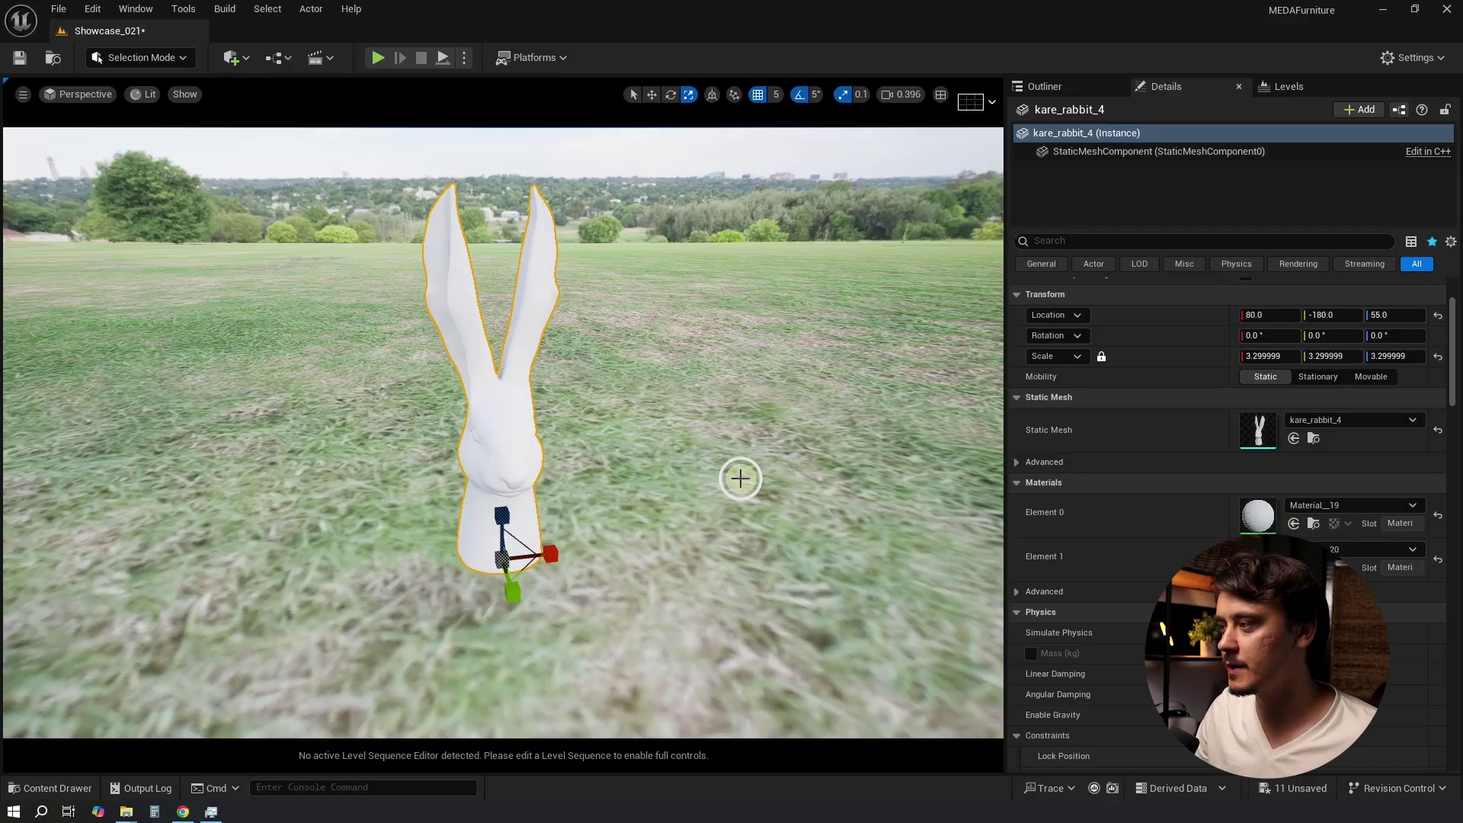
# - Switch to Modeling Mode and start Edit Materials on the isolated rabbit
pyautogui.hotkey('shift', '5')
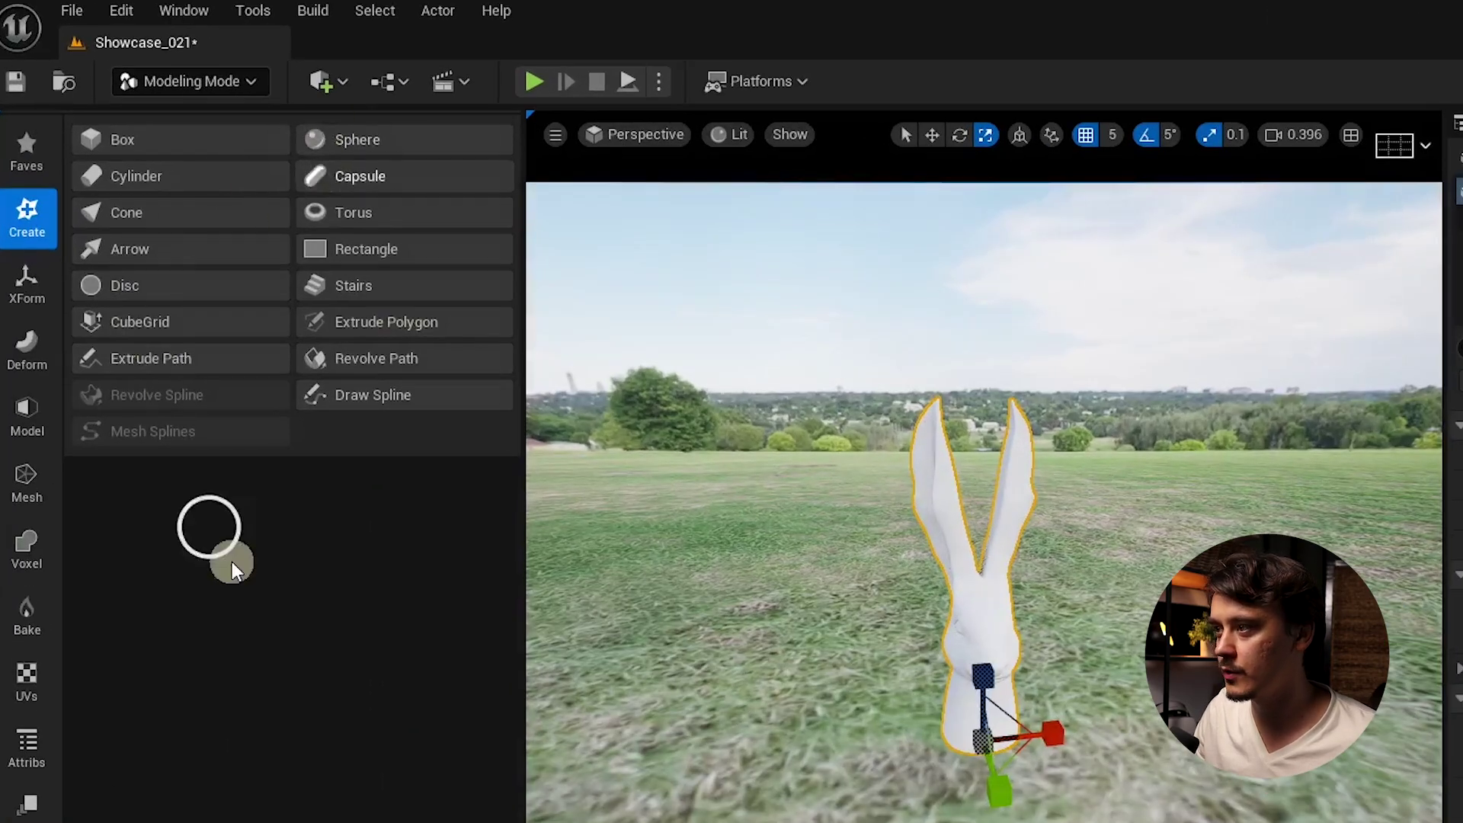
pyautogui.click(27, 751)
pyautogui.click(428, 256)
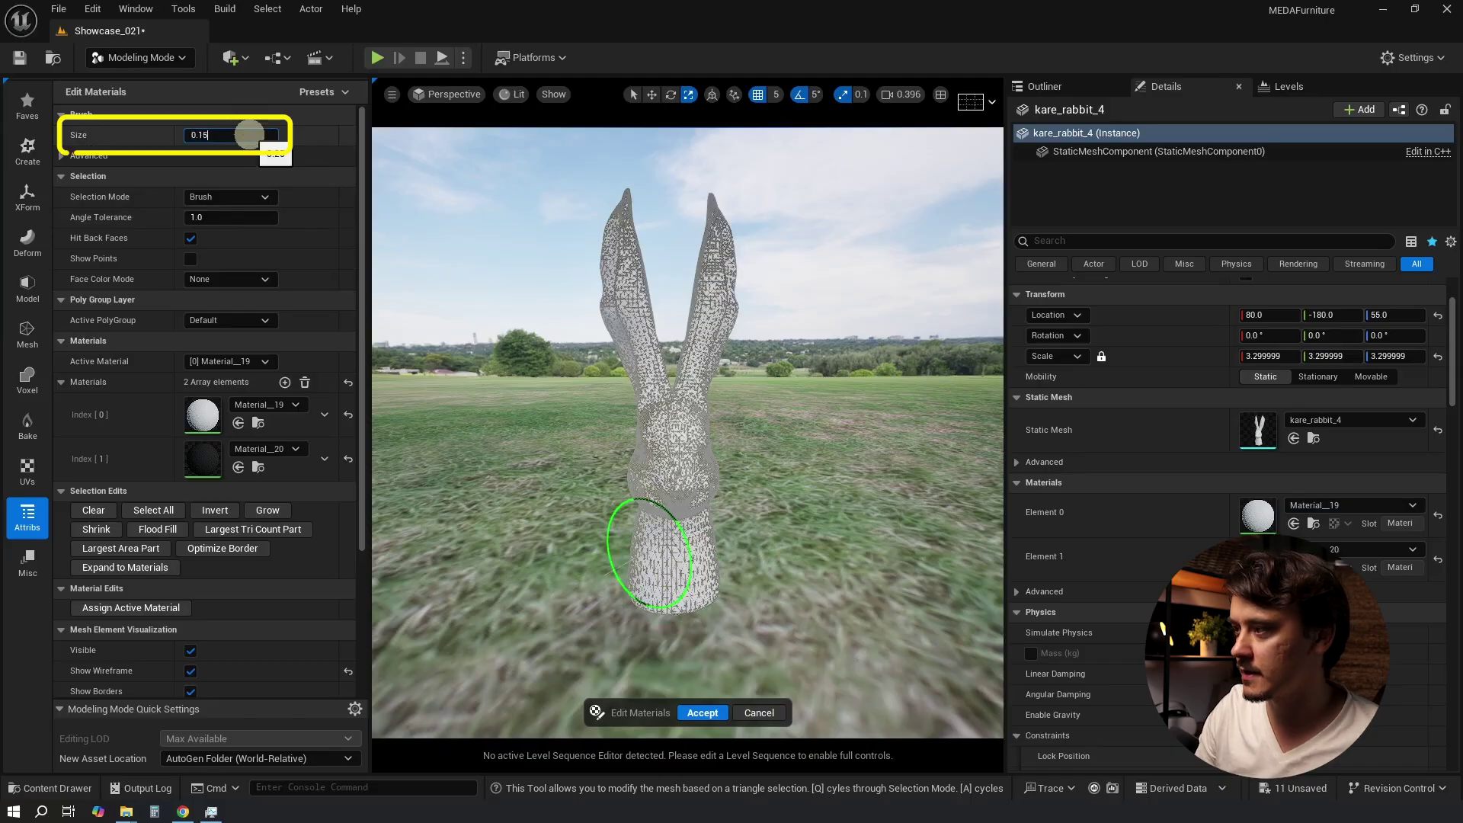
# - Paint a face selection over one lengthwise half of the rabbit, from the base to the ear tip, with the 0.15 brush
pyautogui.moveTo(843, 465)
pyautogui.keyDown('alt'); pyautogui.mouseDown()
pyautogui.moveTo(859, 460)
pyautogui.moveTo(846, 461)
pyautogui.mouseUp(); pyautogui.keyUp('alt')
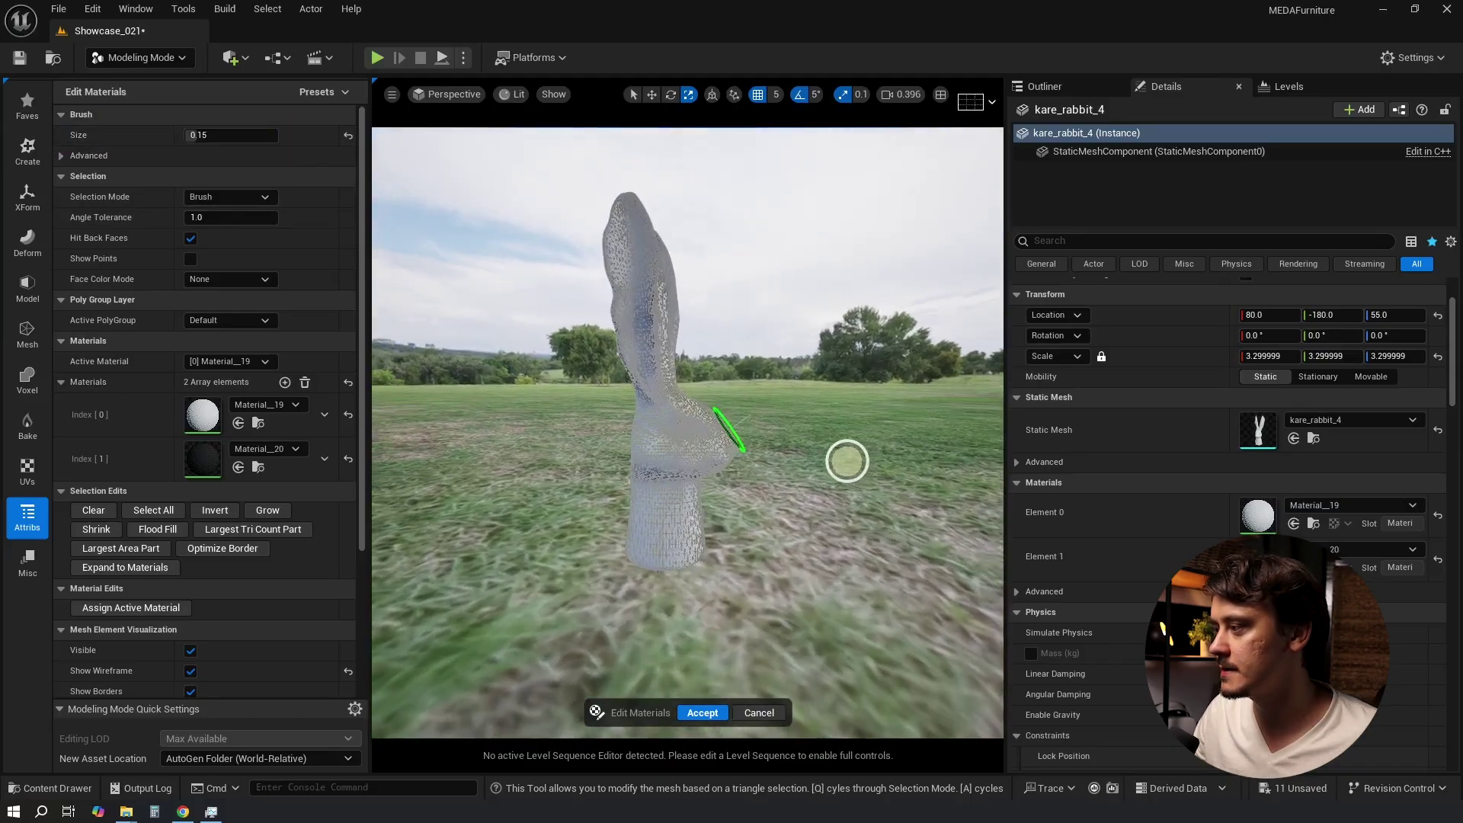
pyautogui.moveTo(669, 565); pyautogui.dragTo(670, 503)
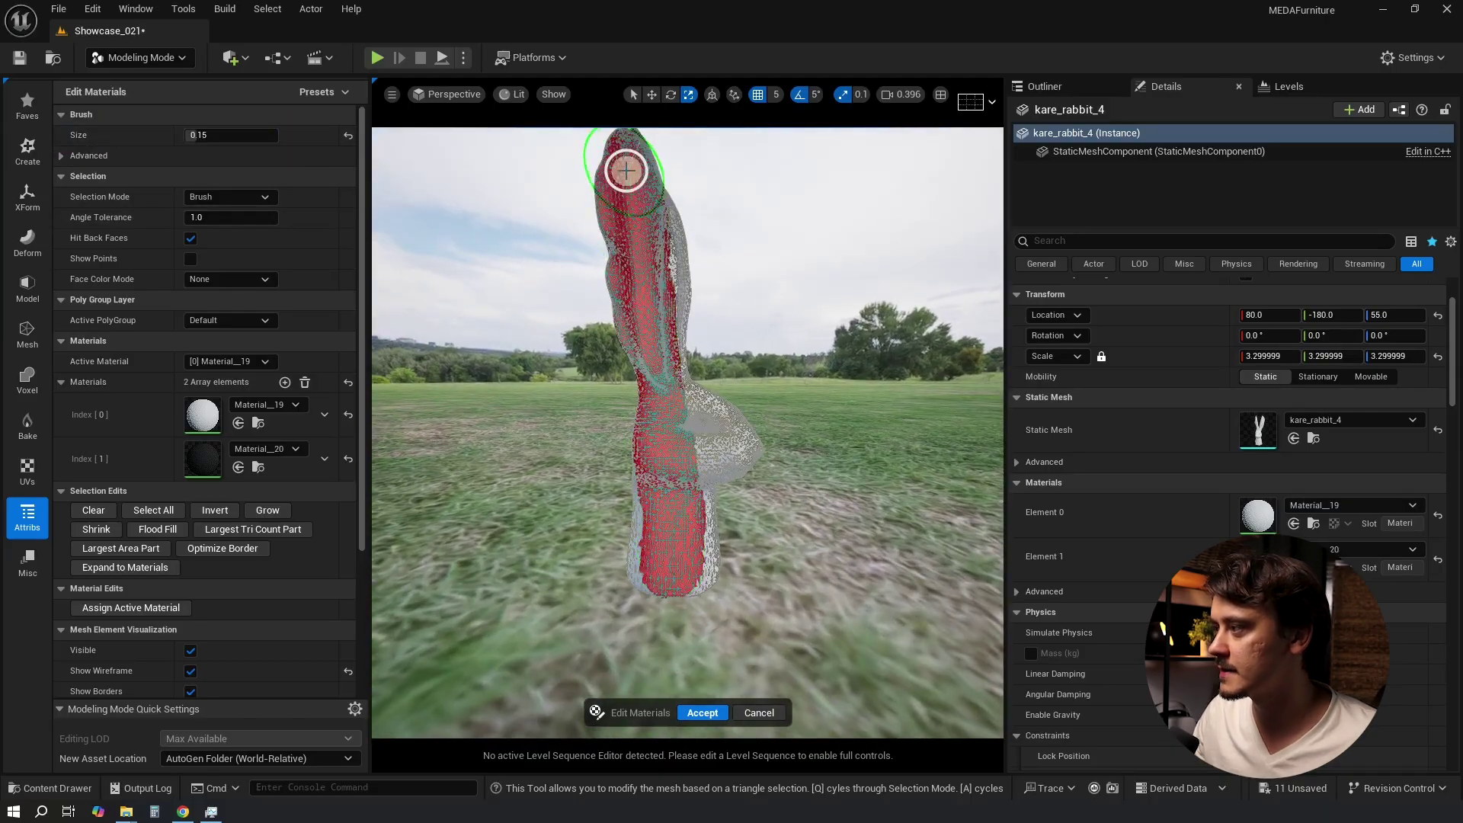
pyautogui.moveTo(626, 171); pyautogui.dragTo(688, 545)
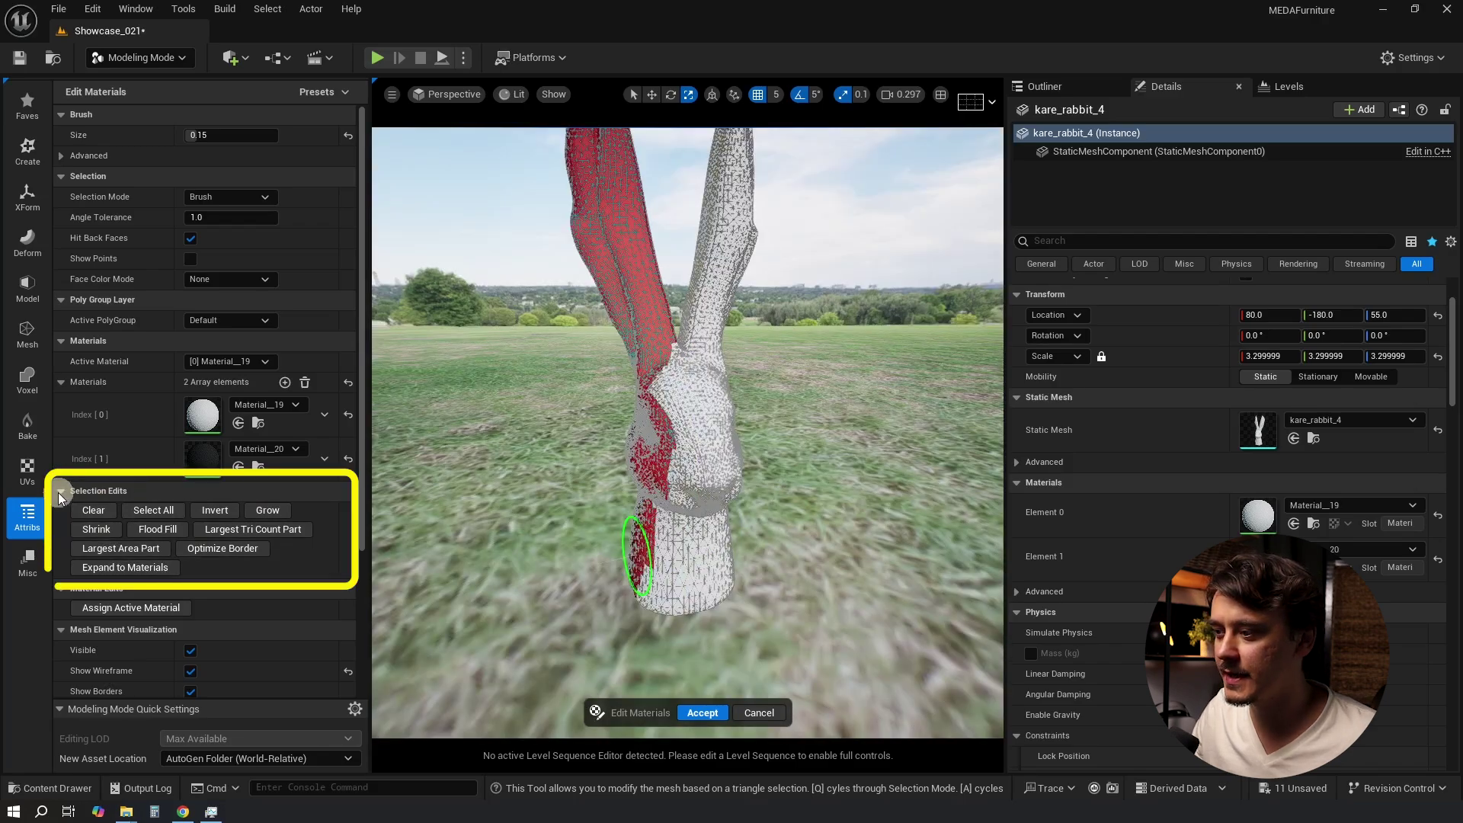
# - Grow the painted face selection once, and then shrink it by one ring
pyautogui.click(58, 493)
pyautogui.click(58, 492)
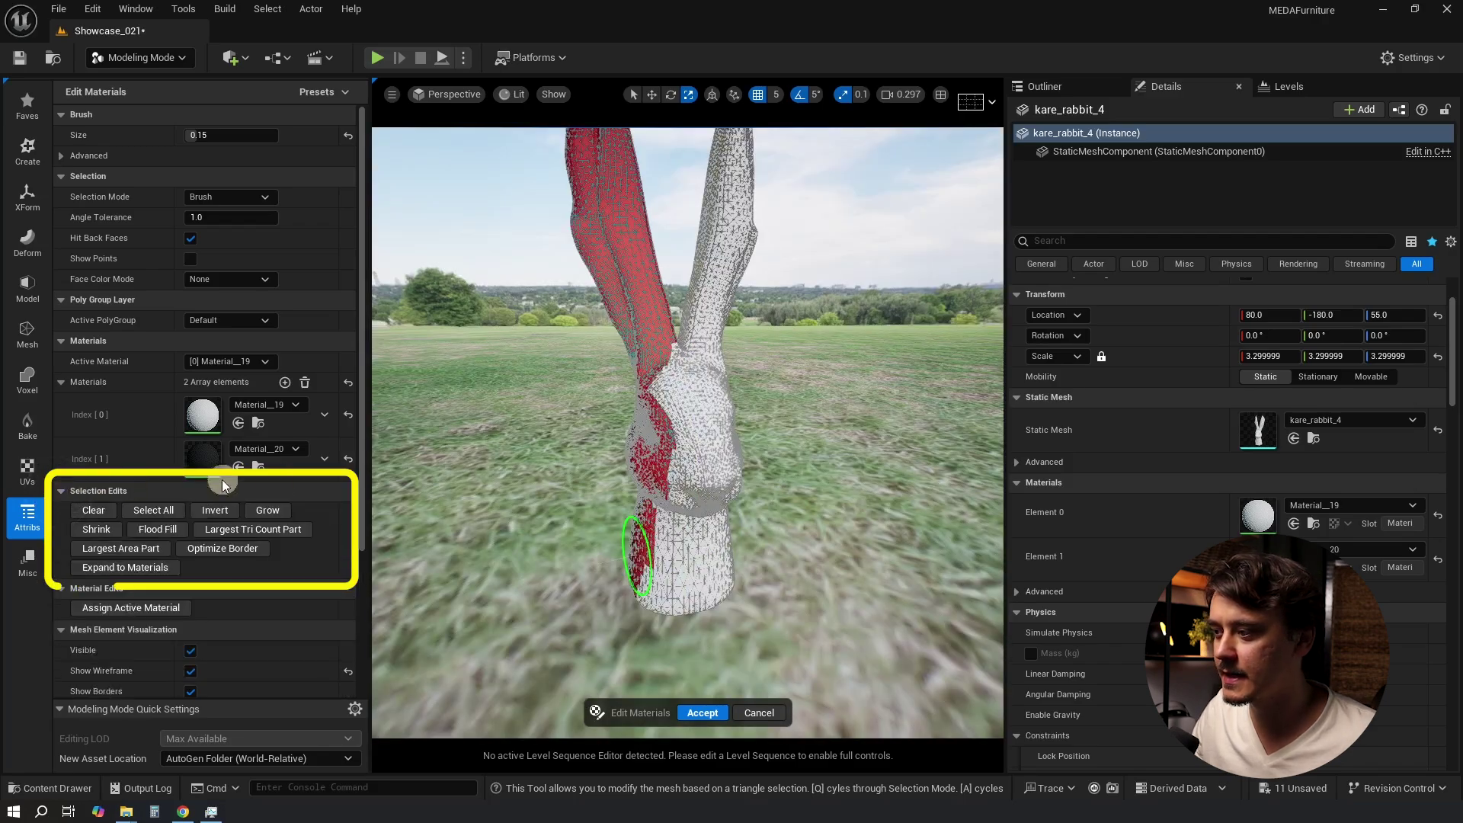
pyautogui.click(277, 514)
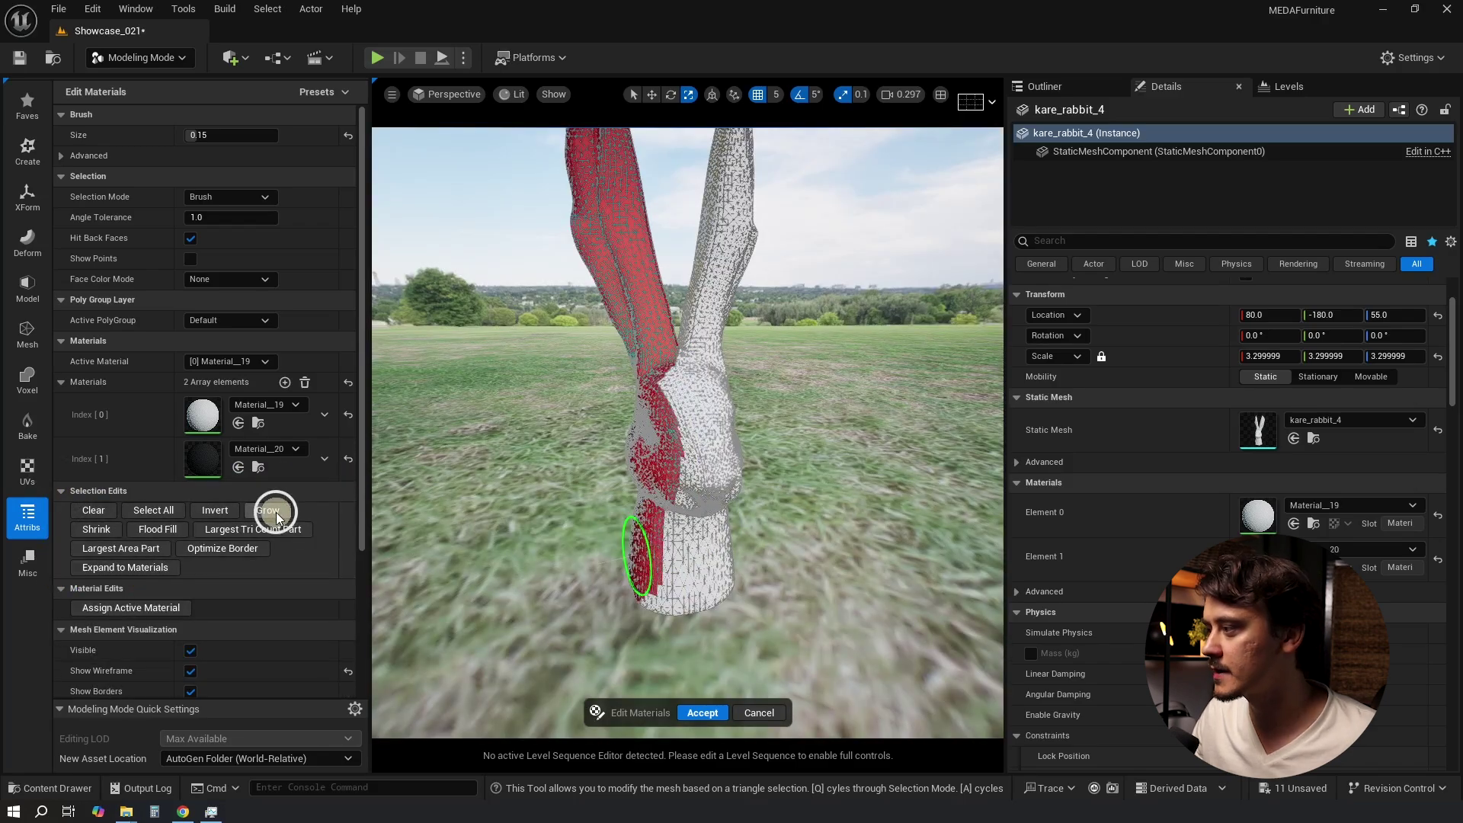
pyautogui.click(105, 536)
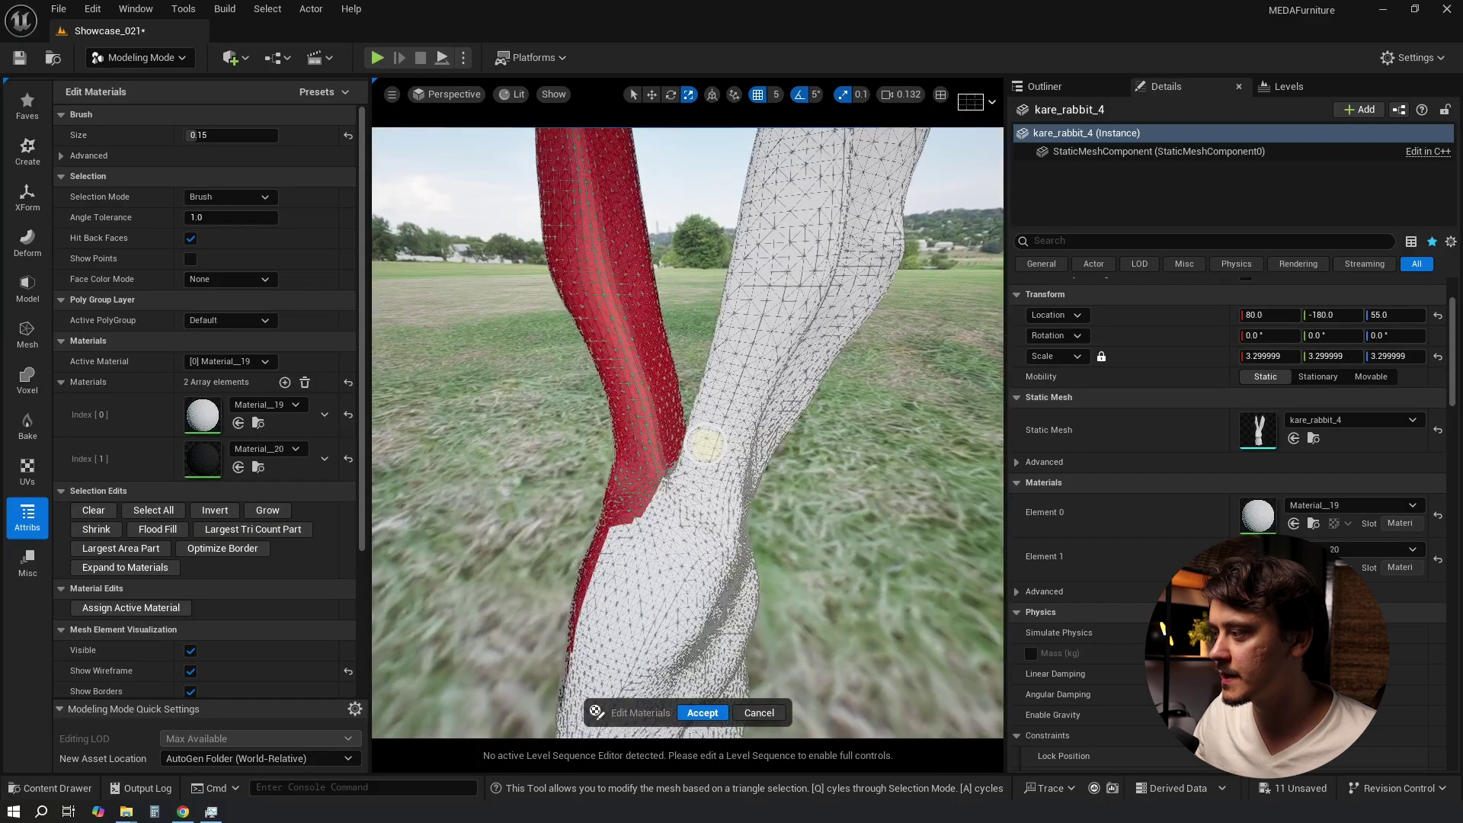
# - Shrink the selection repeatedly so its edge pulls back from the centre line between the ears
pyautogui.moveTo(702, 448); pyautogui.dragTo(728, 474, button='right')
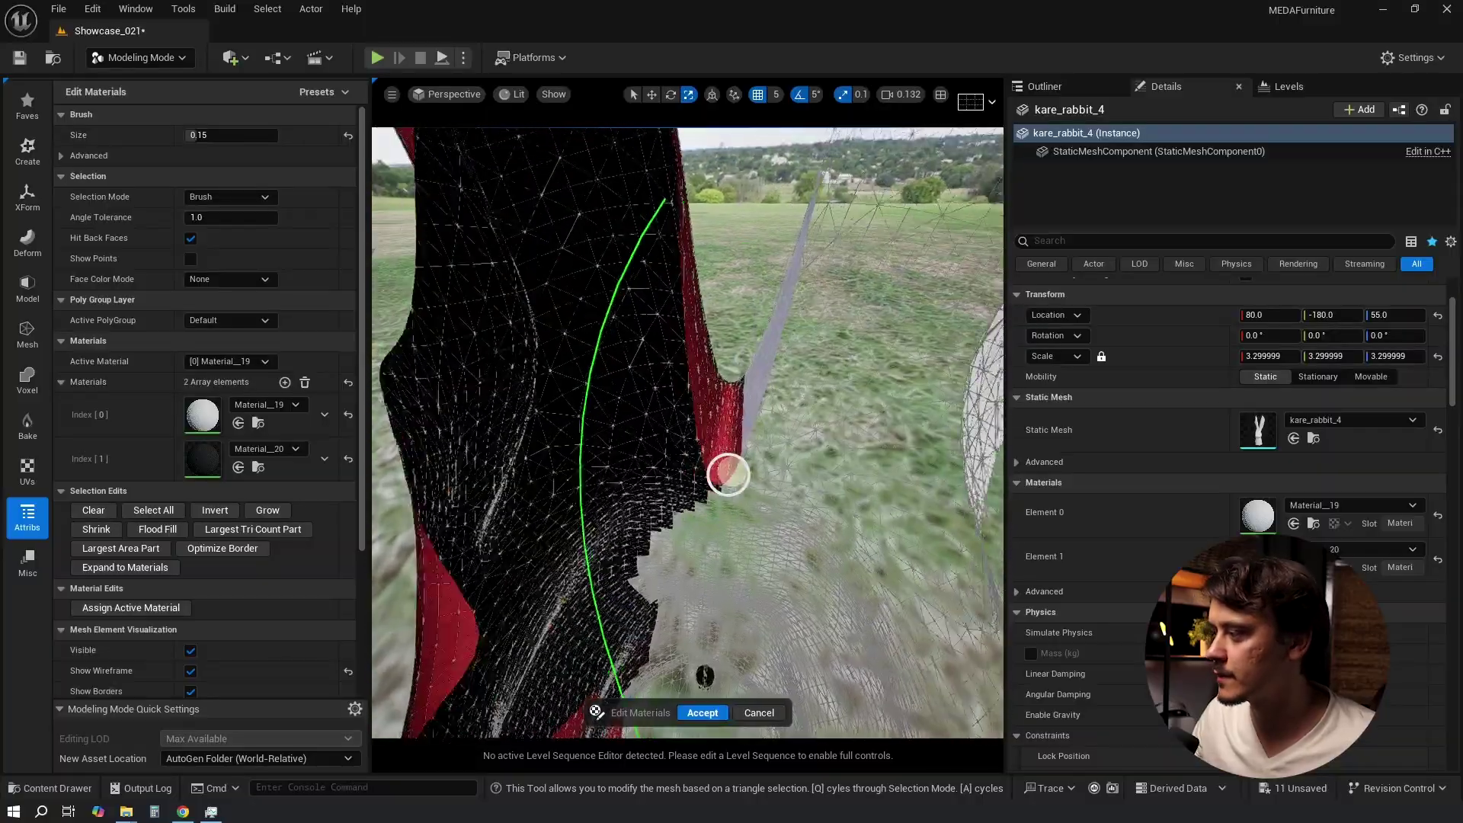
pyautogui.scroll(8, 728, 474)
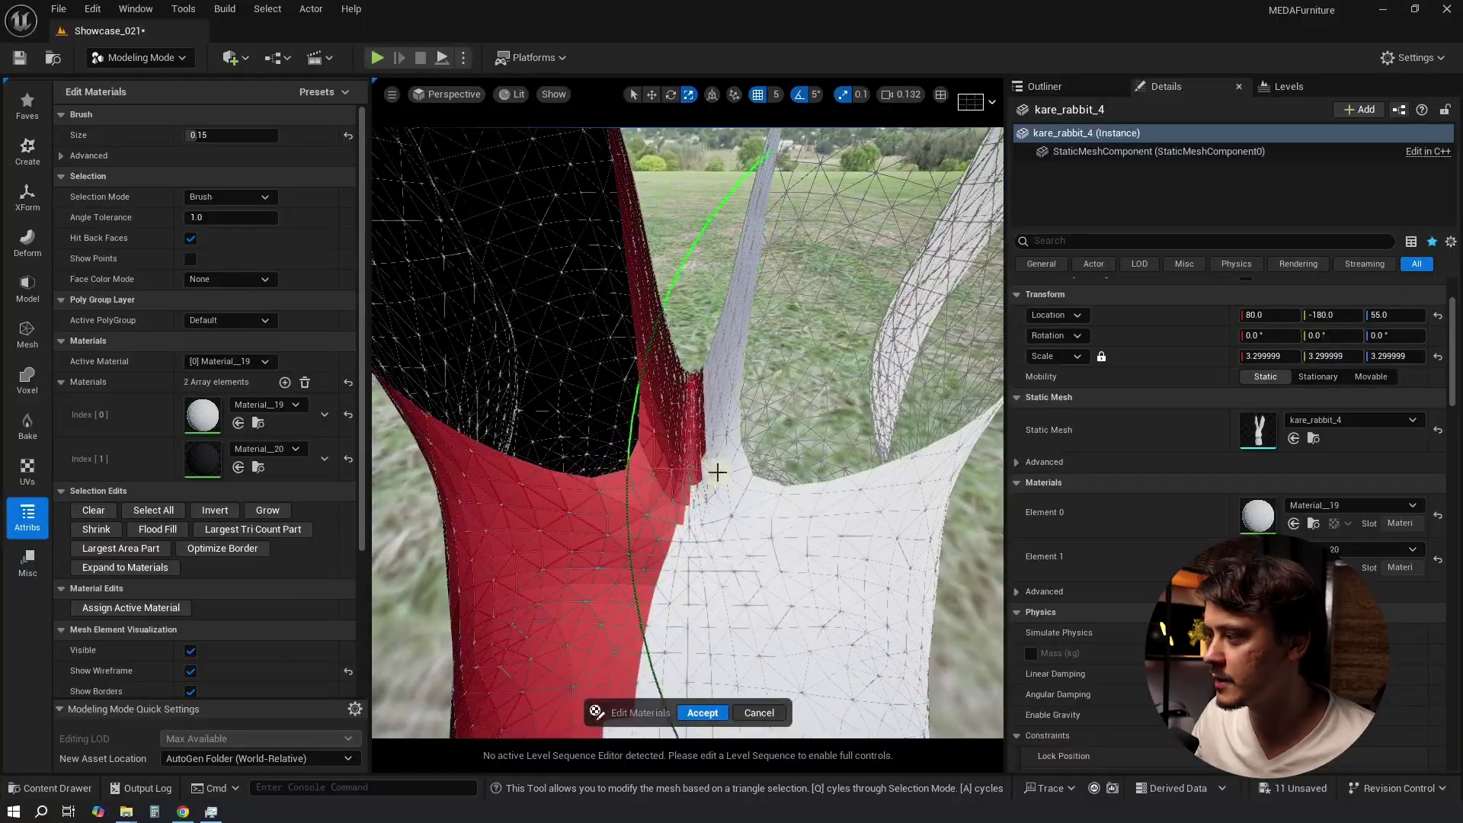
pyautogui.click(98, 530)
pyautogui.click(99, 530)
pyautogui.click(98, 530)
pyautogui.click(99, 531)
pyautogui.click(98, 531)
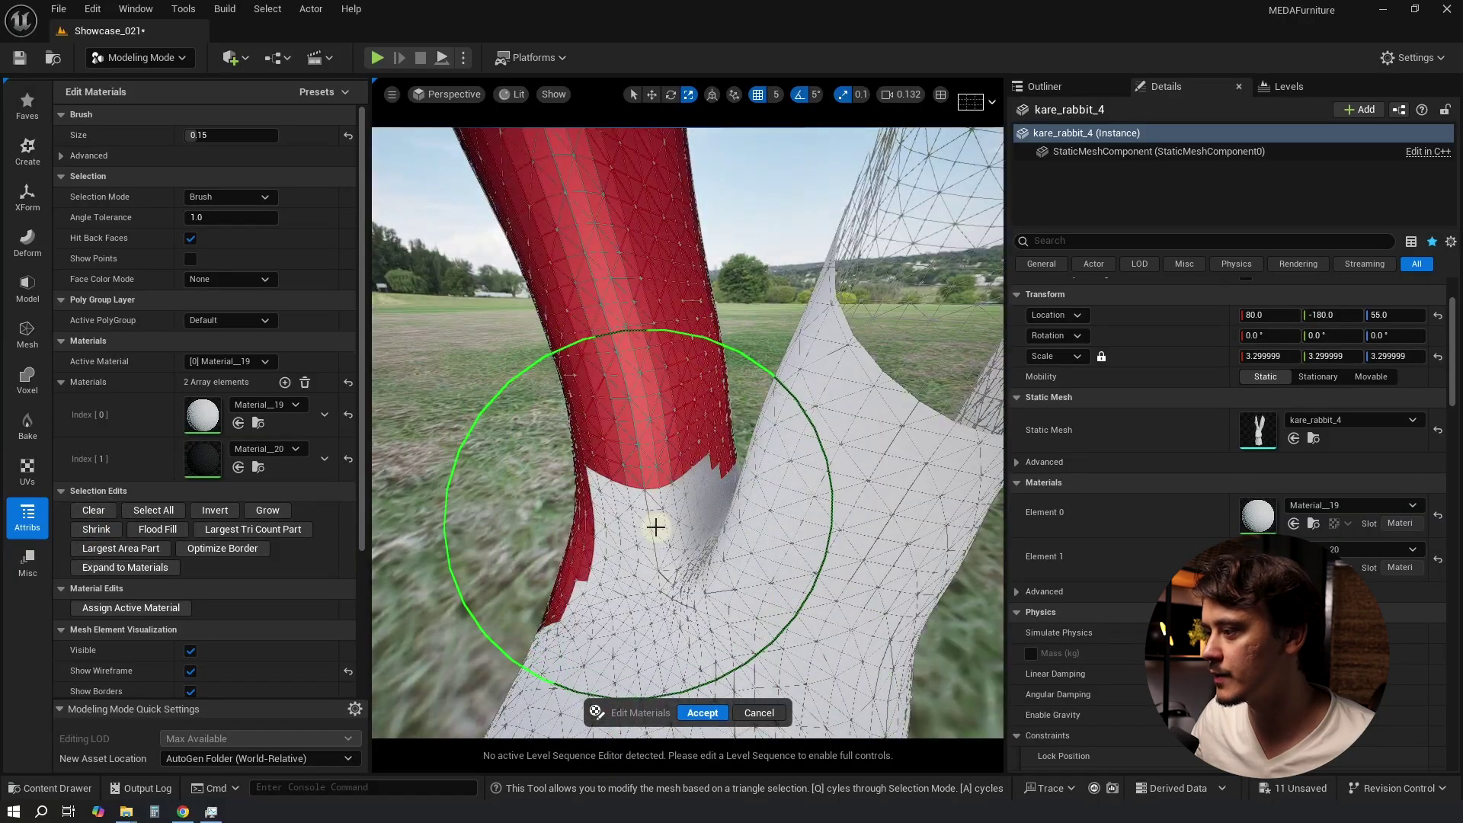
# - Switch the selection mode to All Within Angle with a tolerance of 40 and select the faces on the half-selected ear
pyautogui.click(245, 197)
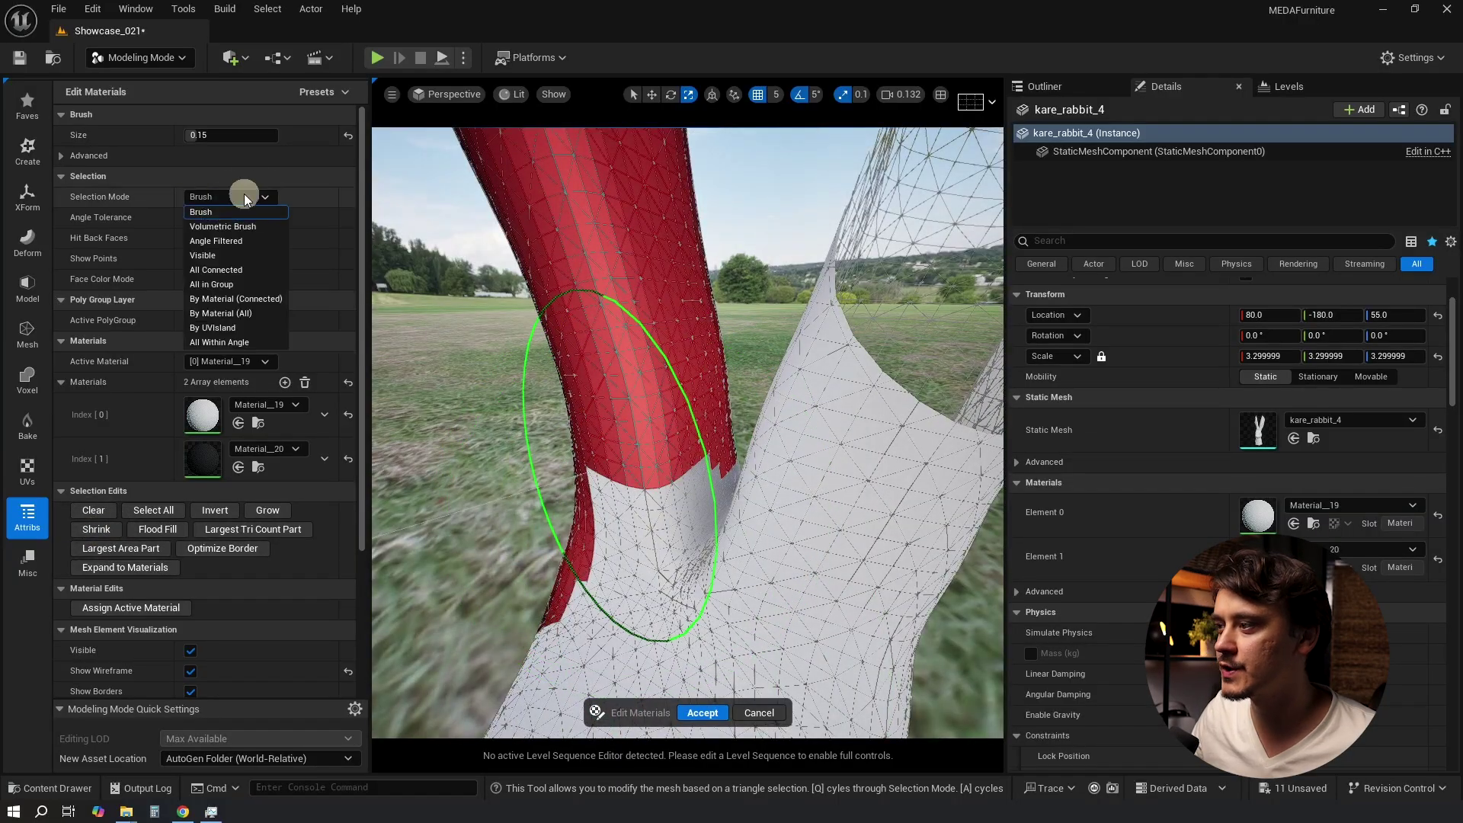
pyautogui.click(249, 342)
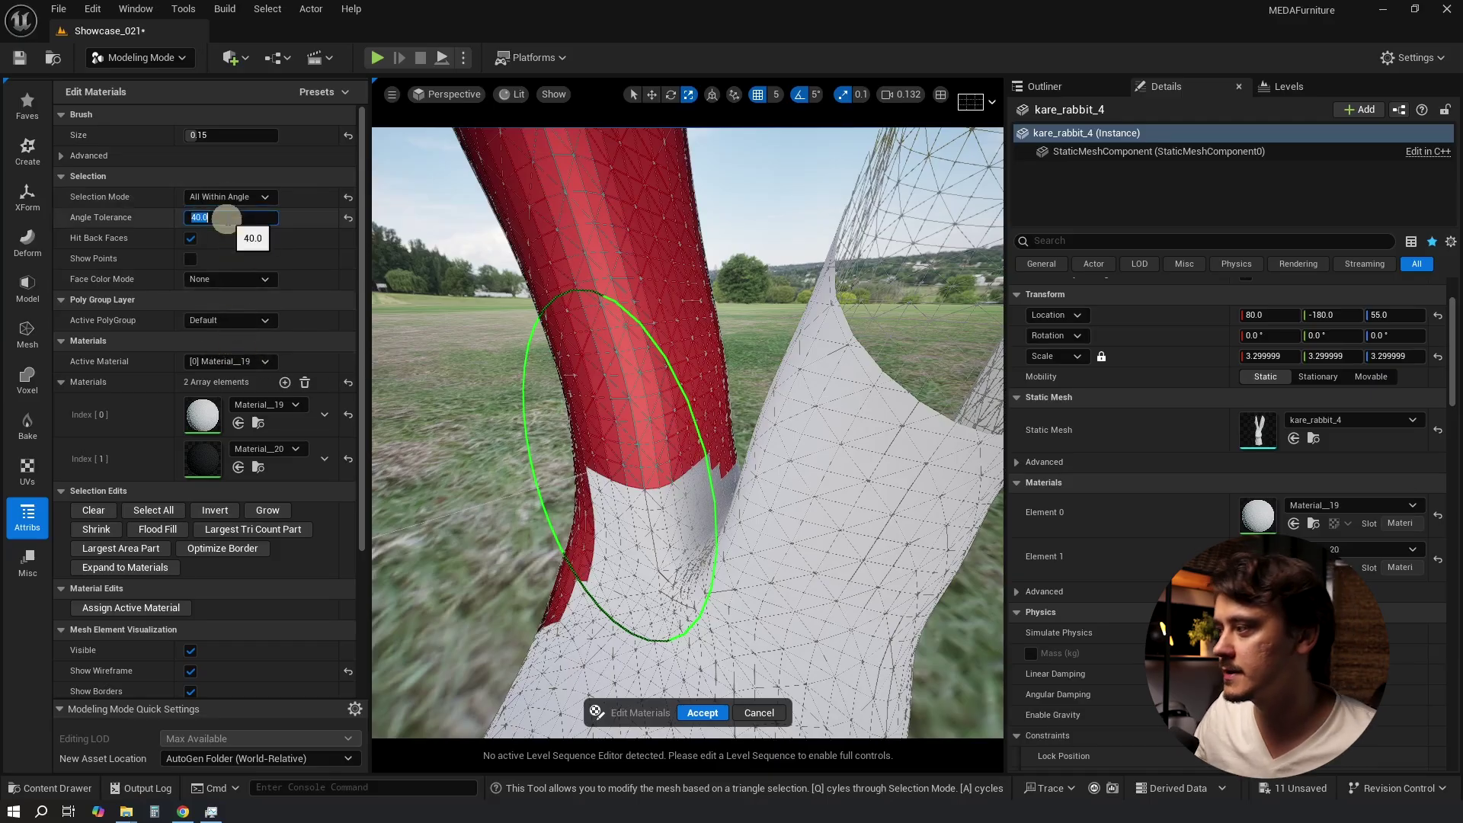
pyautogui.click(670, 334)
pyautogui.keyDown('alt'); pyautogui.moveTo(669, 334); pyautogui.dragTo(669, 567); pyautogui.keyUp('alt')
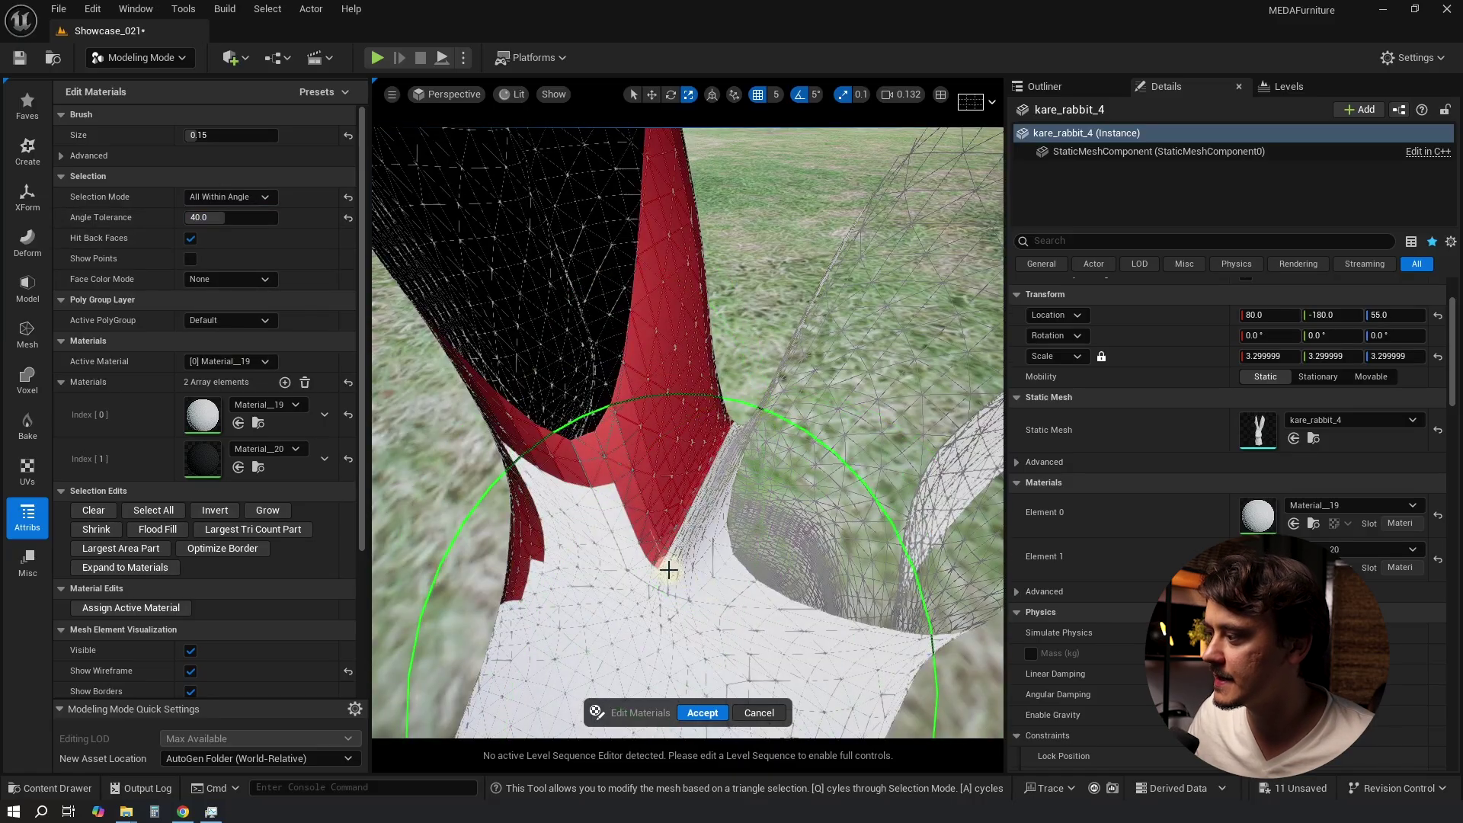
# - Grow the angle-based selection twice around the base of the ear
pyautogui.keyDown('alt'); pyautogui.moveTo(668, 570); pyautogui.dragTo(715, 408); pyautogui.keyUp('alt')
pyautogui.click(263, 511)
pyautogui.click(263, 510)
pyautogui.keyDown('alt'); pyautogui.moveTo(716, 603); pyautogui.dragTo(697, 544); pyautogui.keyUp('alt')
# - Return the selection mode to Brush at size 0.01 and reset the angle tolerance to its default
pyautogui.click(266, 198)
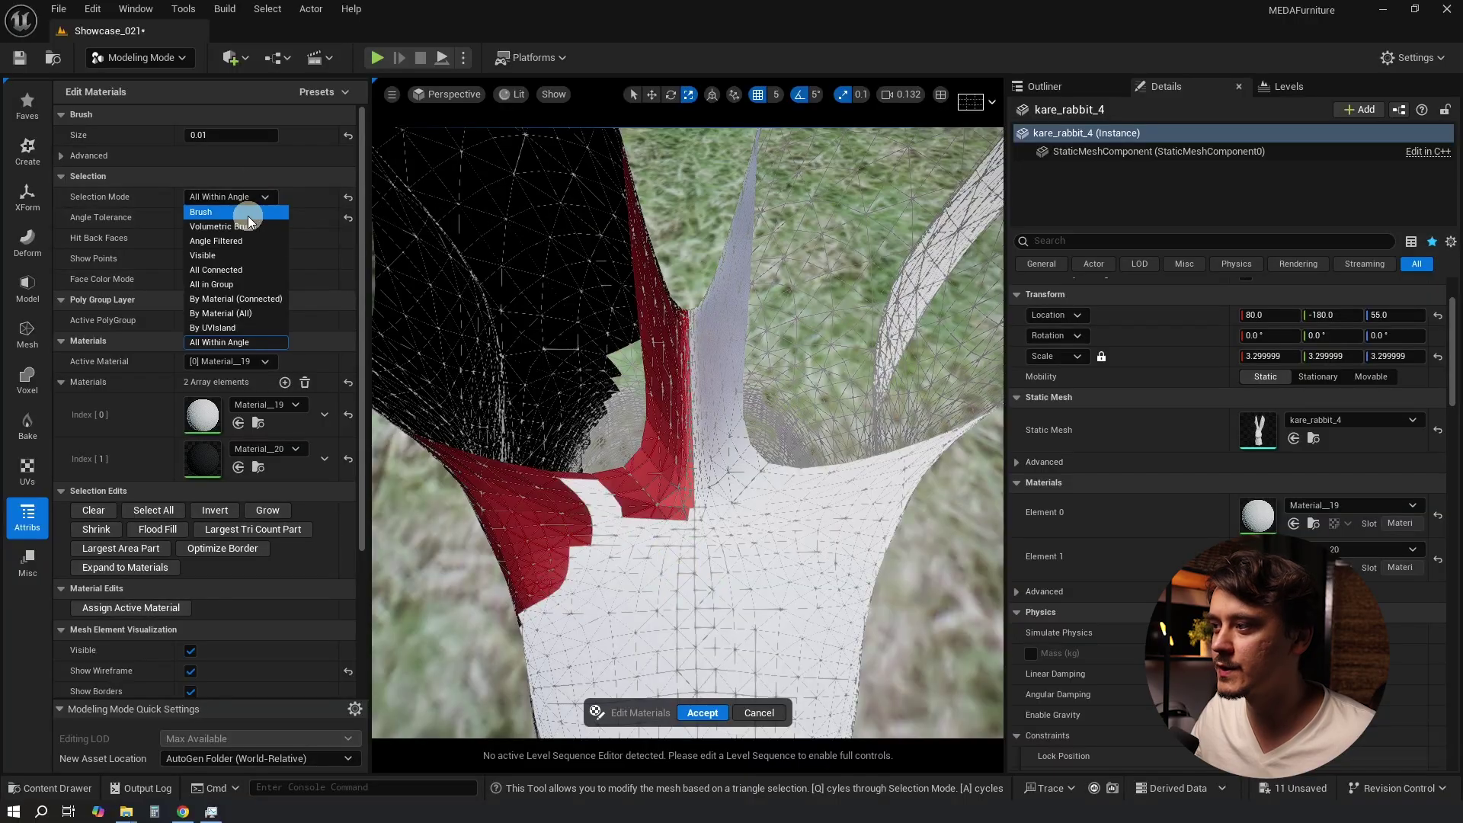
pyautogui.click(247, 217)
pyautogui.click(347, 218)
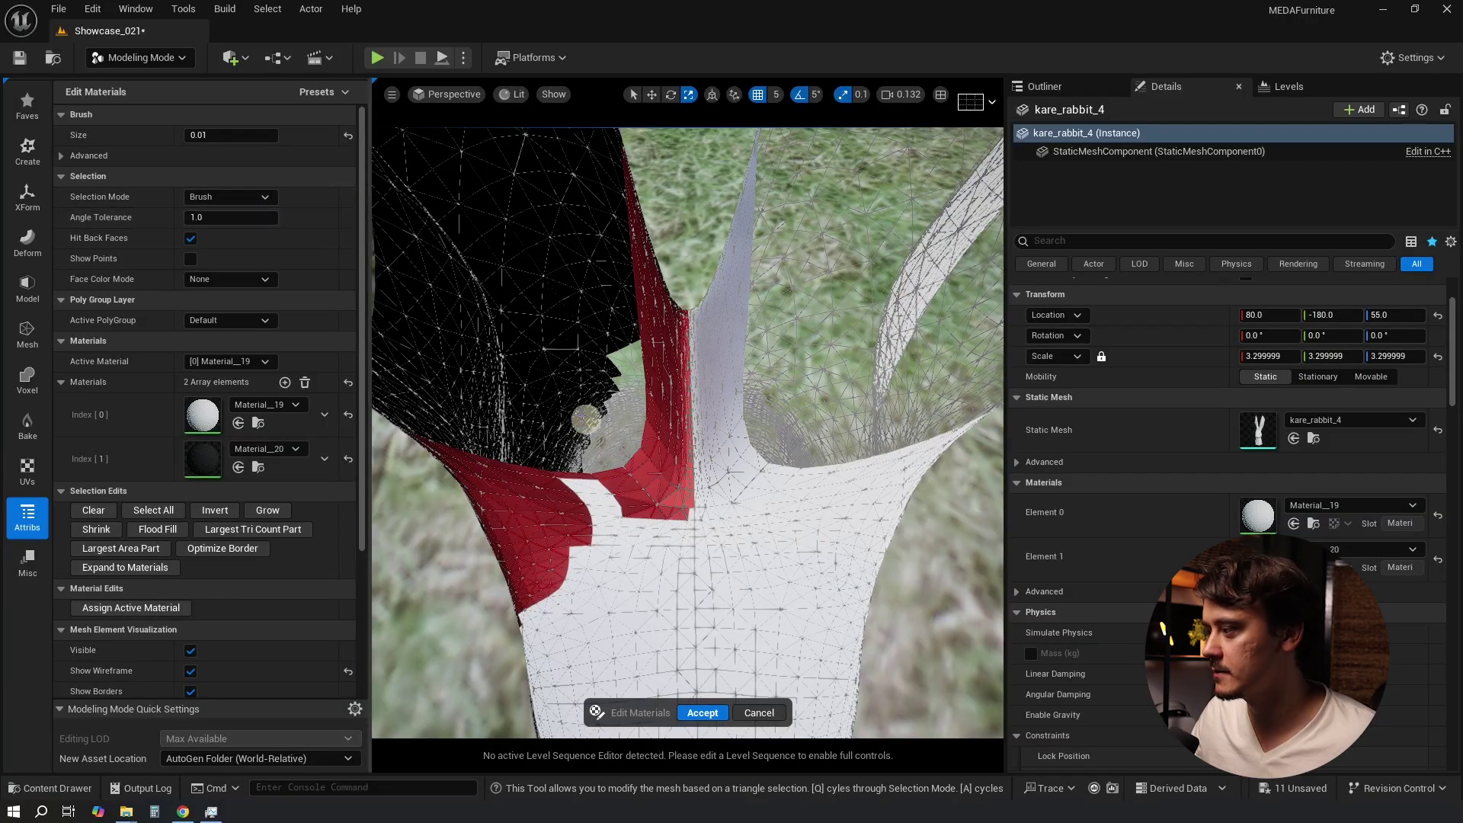
pyautogui.keyDown('alt'); pyautogui.moveTo(686, 563); pyautogui.dragTo(679, 542); pyautogui.keyUp('alt')
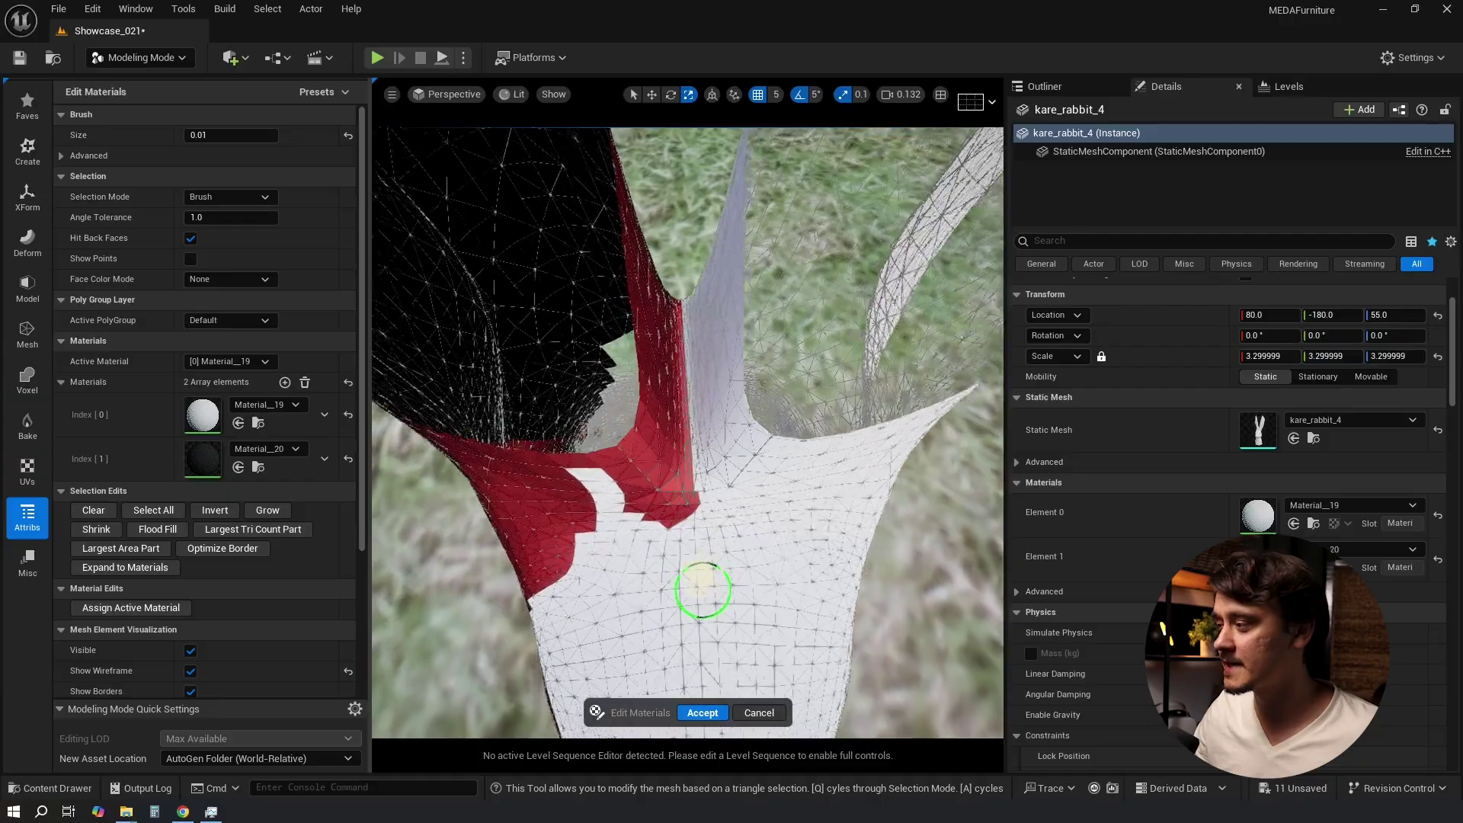
pyautogui.keyDown('alt'); pyautogui.moveTo(696, 591); pyautogui.dragTo(701, 600); pyautogui.keyUp('alt')
pyautogui.keyDown('alt'); pyautogui.moveTo(697, 577); pyautogui.dragTo(731, 462, button='right'); pyautogui.keyUp('alt')
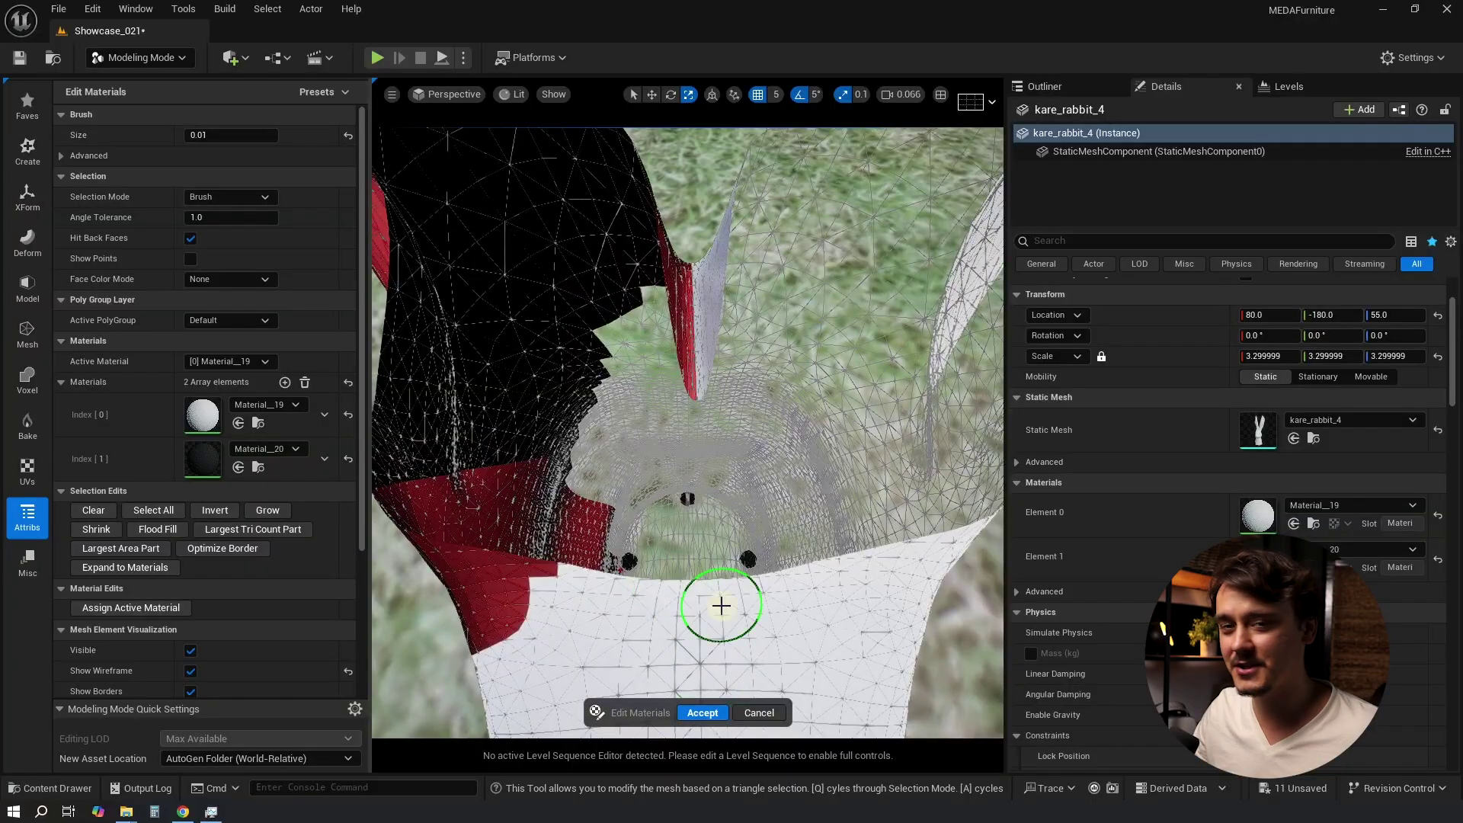
# - Set the r.SetNearClipPlane console variable to 0 and execute it
pyautogui.moveTo(400, 6); pyautogui.dragTo(357, 45)
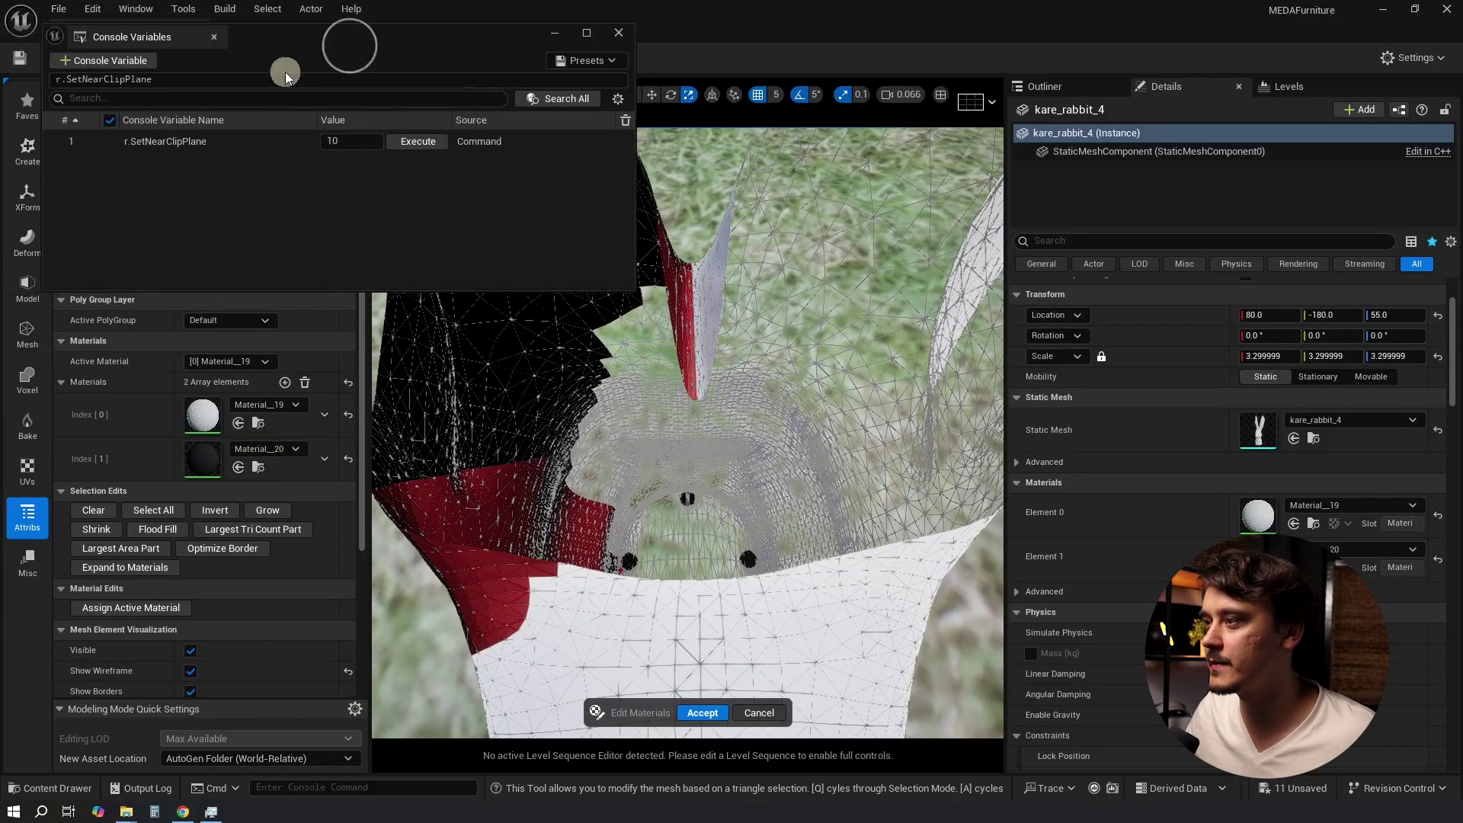
pyautogui.click(310, 144)
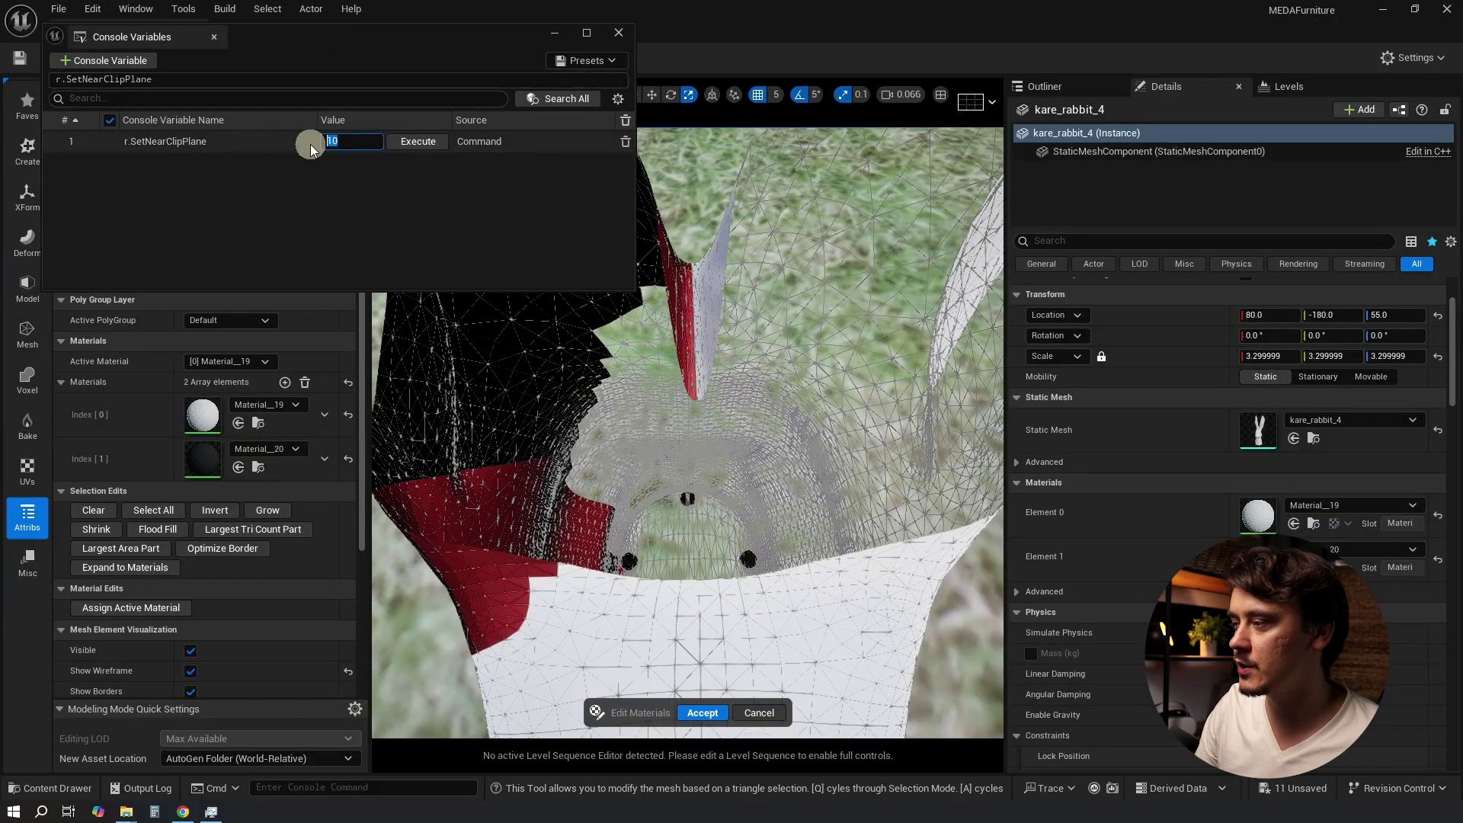
pyautogui.write('0')
pyautogui.click(416, 142)
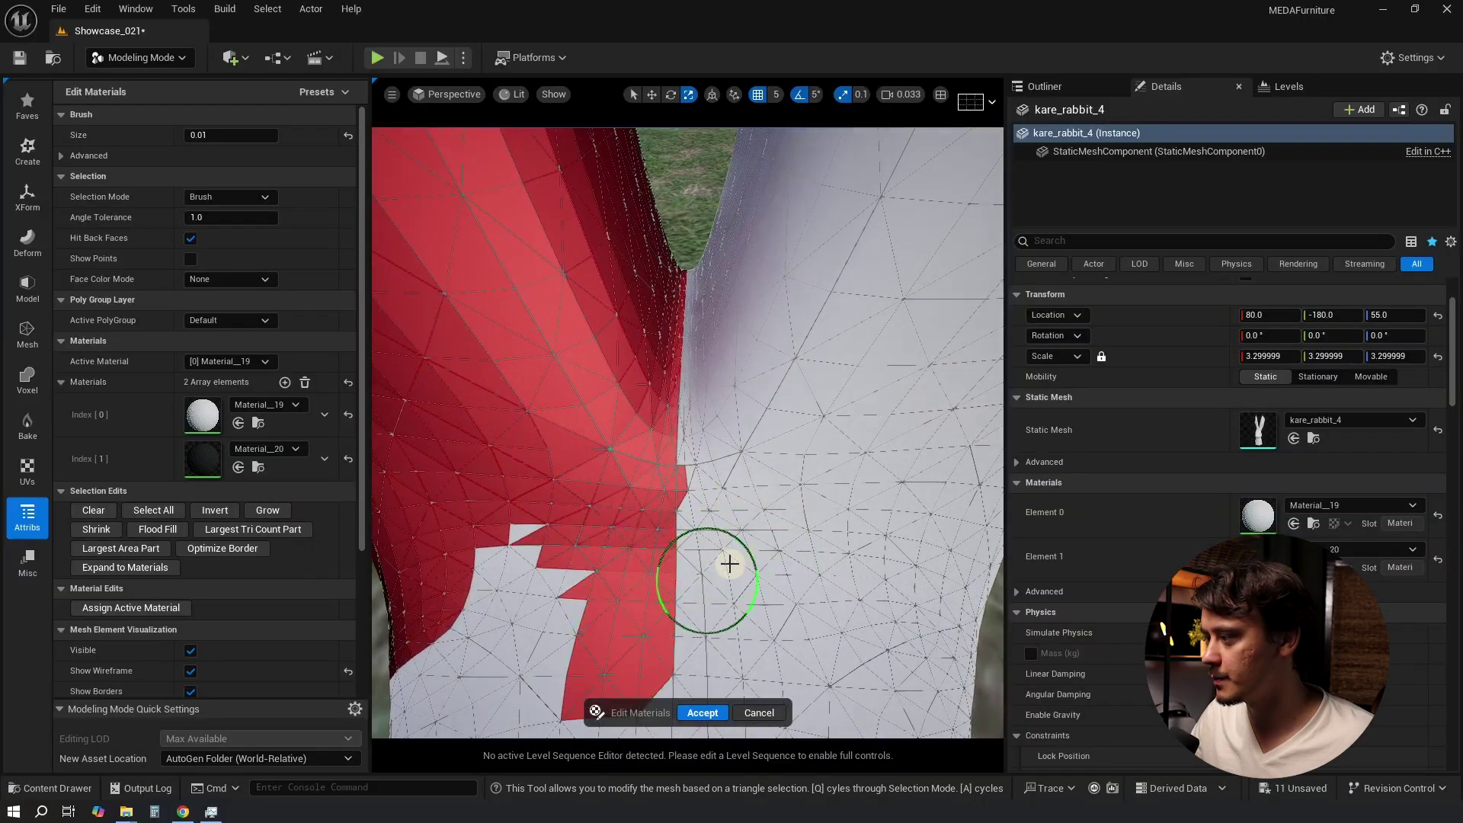
# - Enlarge the brush to 0.05 and paint the unselected faces on the selected half of the rabbit's head
pyautogui.moveTo(617, 584); pyautogui.dragTo(638, 409, button='right')
pyautogui.scroll(-4, 573, 354)
pyautogui.press(']')
pyautogui.press(']')
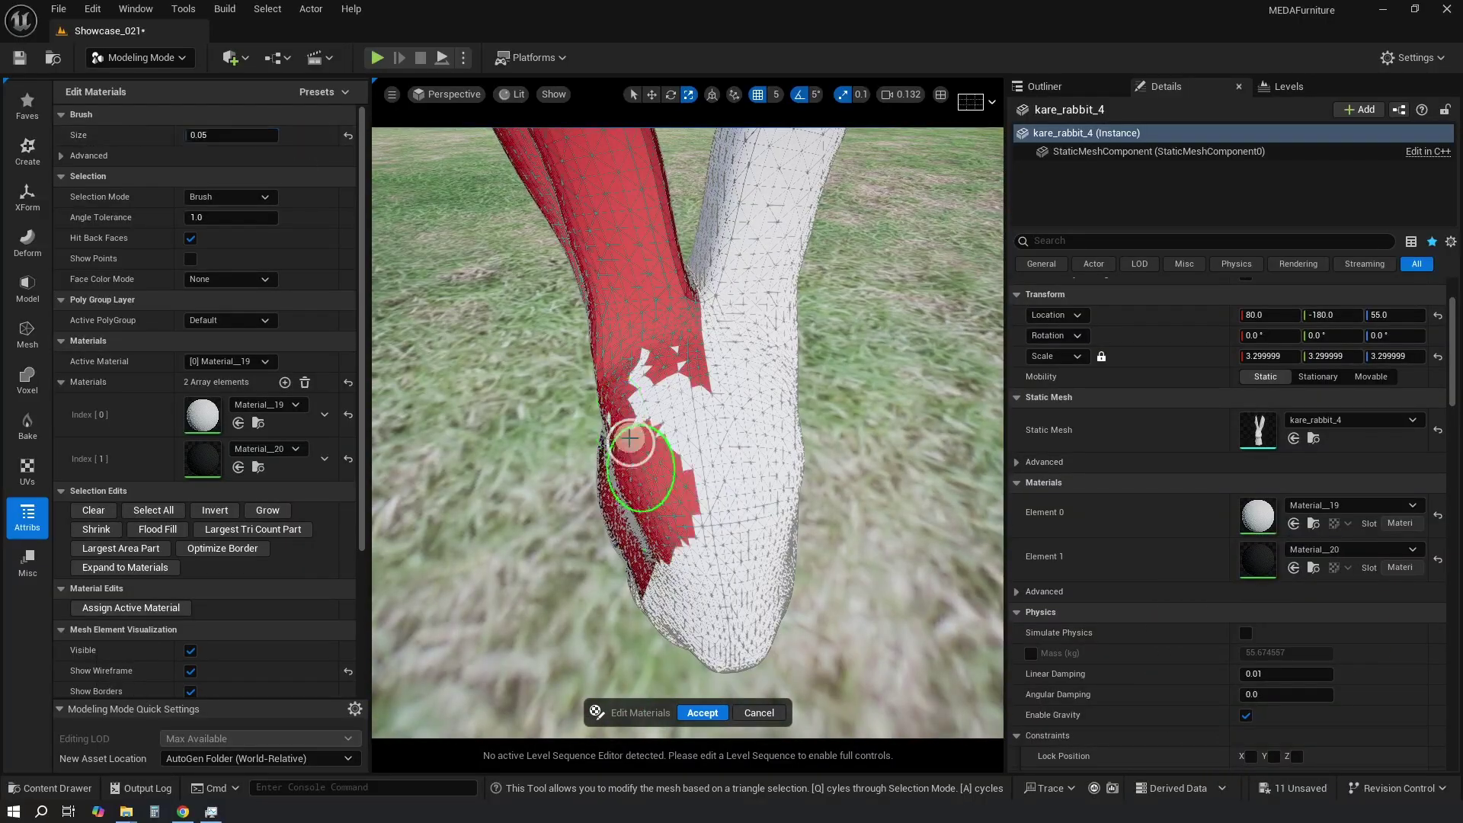
pyautogui.moveTo(630, 434); pyautogui.dragTo(671, 579)
# - Reduce the brush to 0.01 and refine the selection edge along the centre line between the ears and down the face
pyautogui.moveTo(679, 385); pyautogui.dragTo(681, 386, button='right')
pyautogui.scroll(5, 681, 384)
pyautogui.press('[')
pyautogui.press('[')
pyautogui.press('[')
pyautogui.press('[')
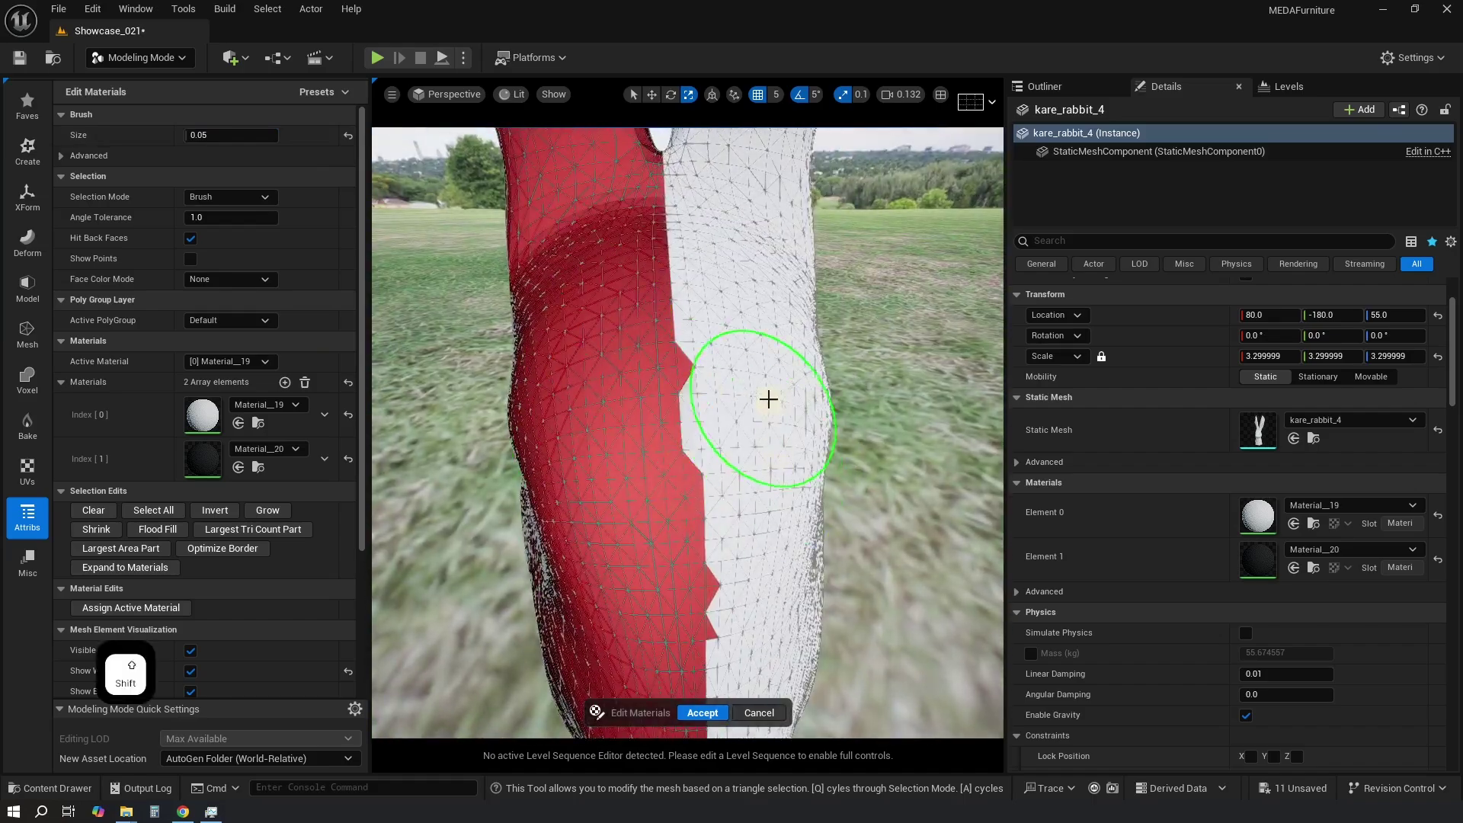
pyautogui.scroll(4, 769, 399)
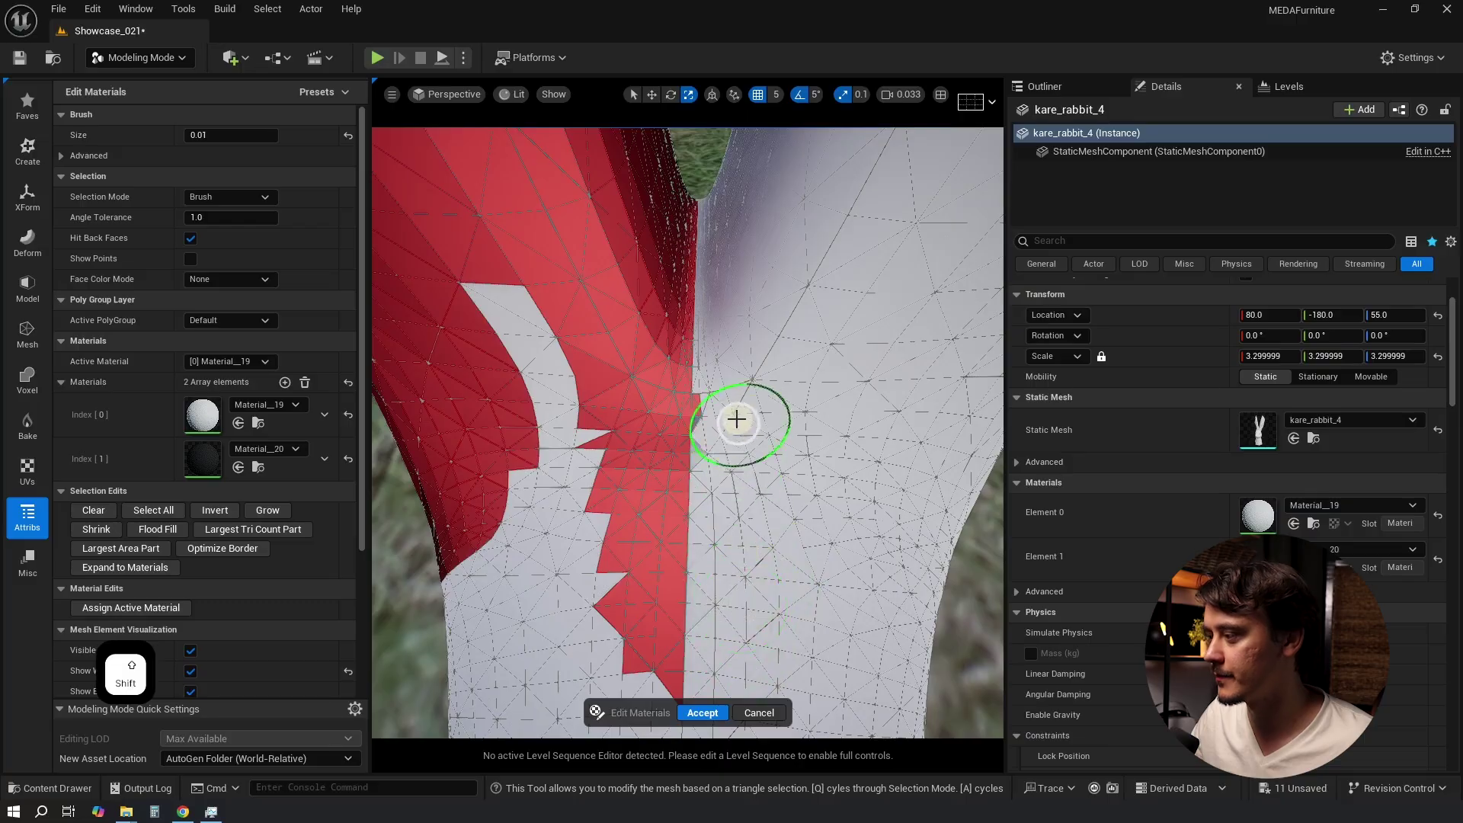
pyautogui.scroll(-4, 738, 404)
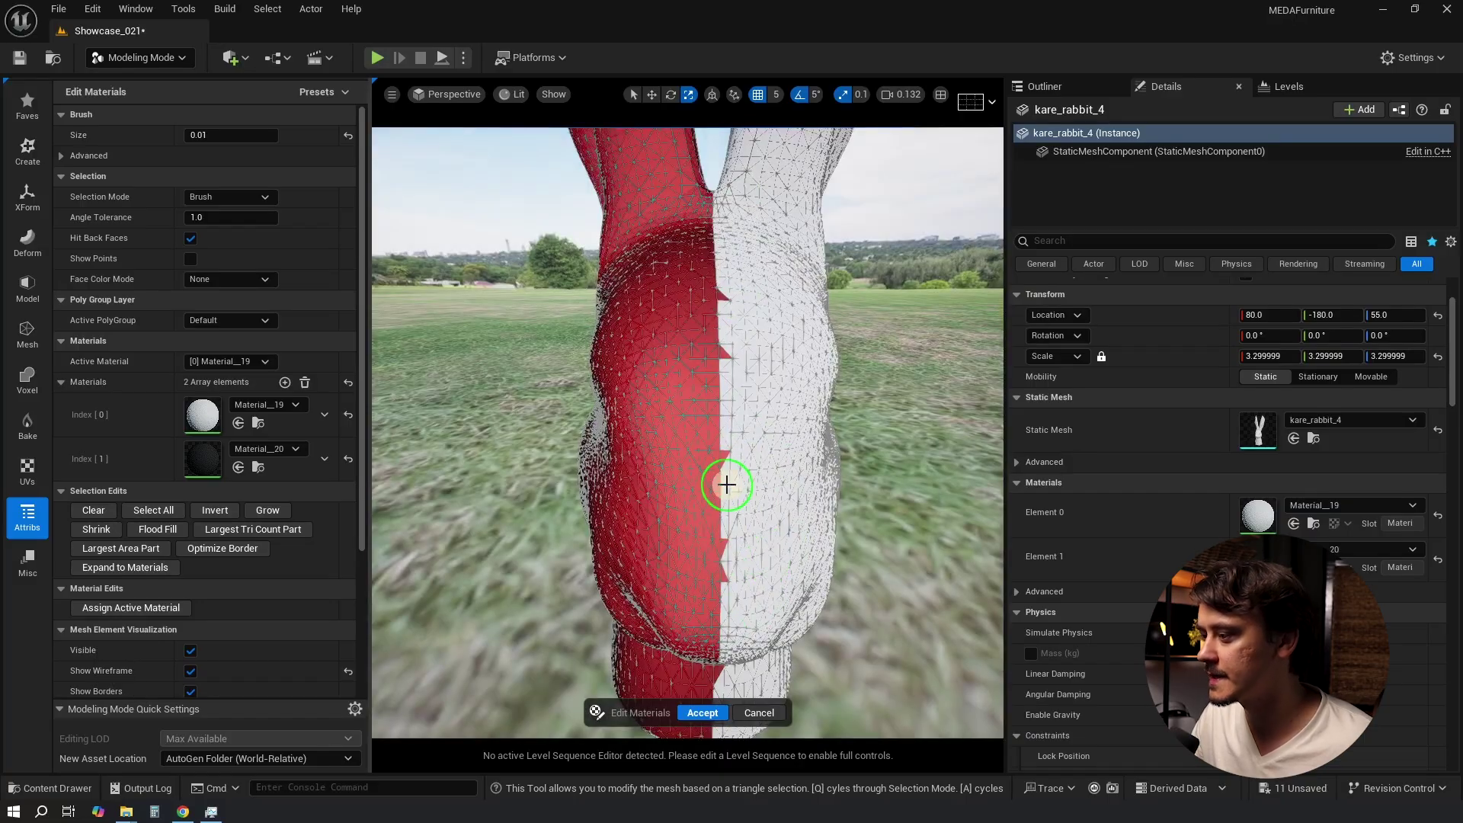
# - Optimize the selection border and refine the face selection along the centre line under the chin and on the neck
pyautogui.click(222, 548)
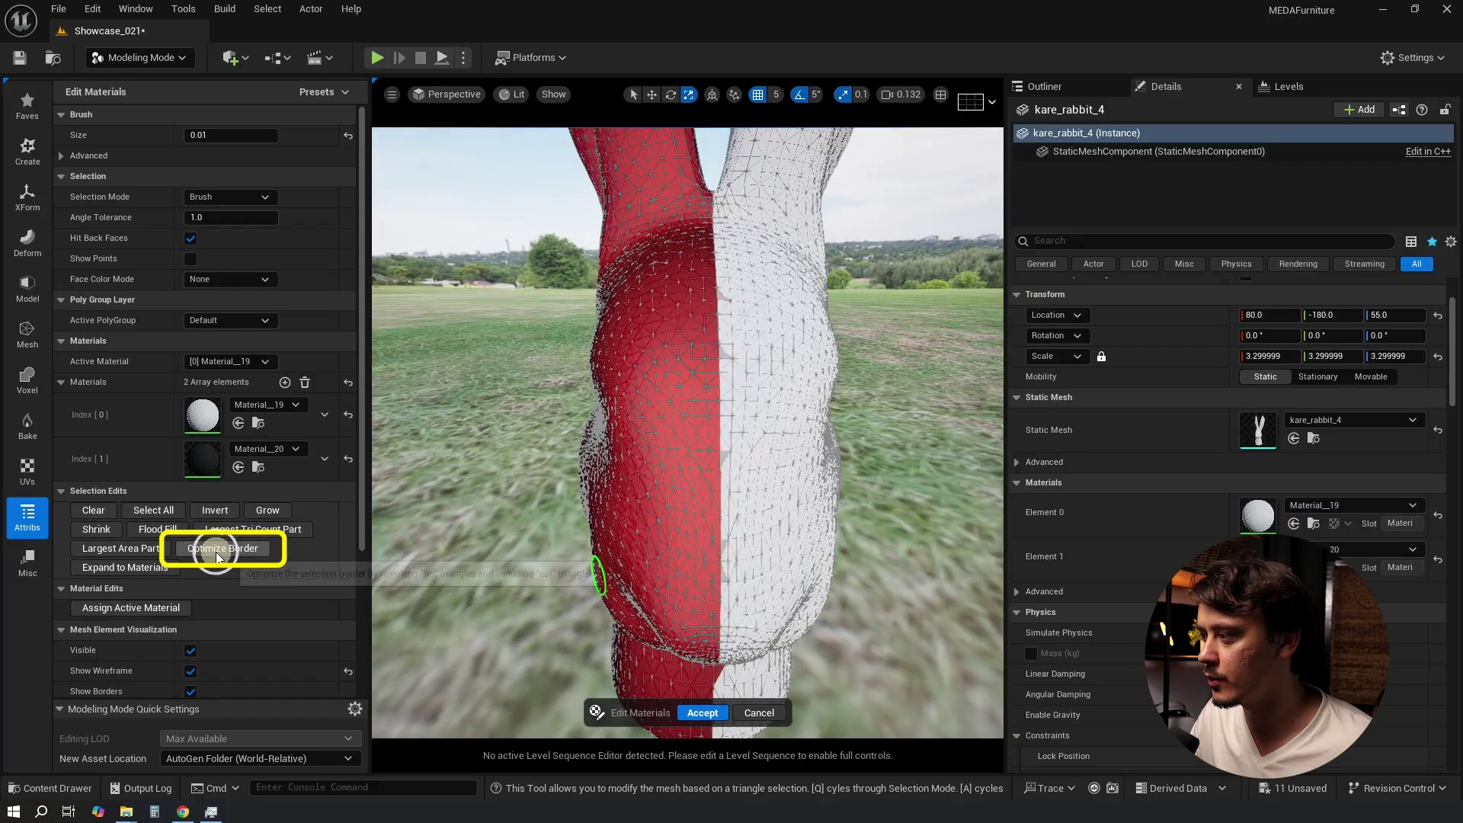
pyautogui.moveTo(665, 510)
pyautogui.mouseDown()
pyautogui.moveTo(725, 510)
pyautogui.moveTo(727, 619)
pyautogui.mouseUp()
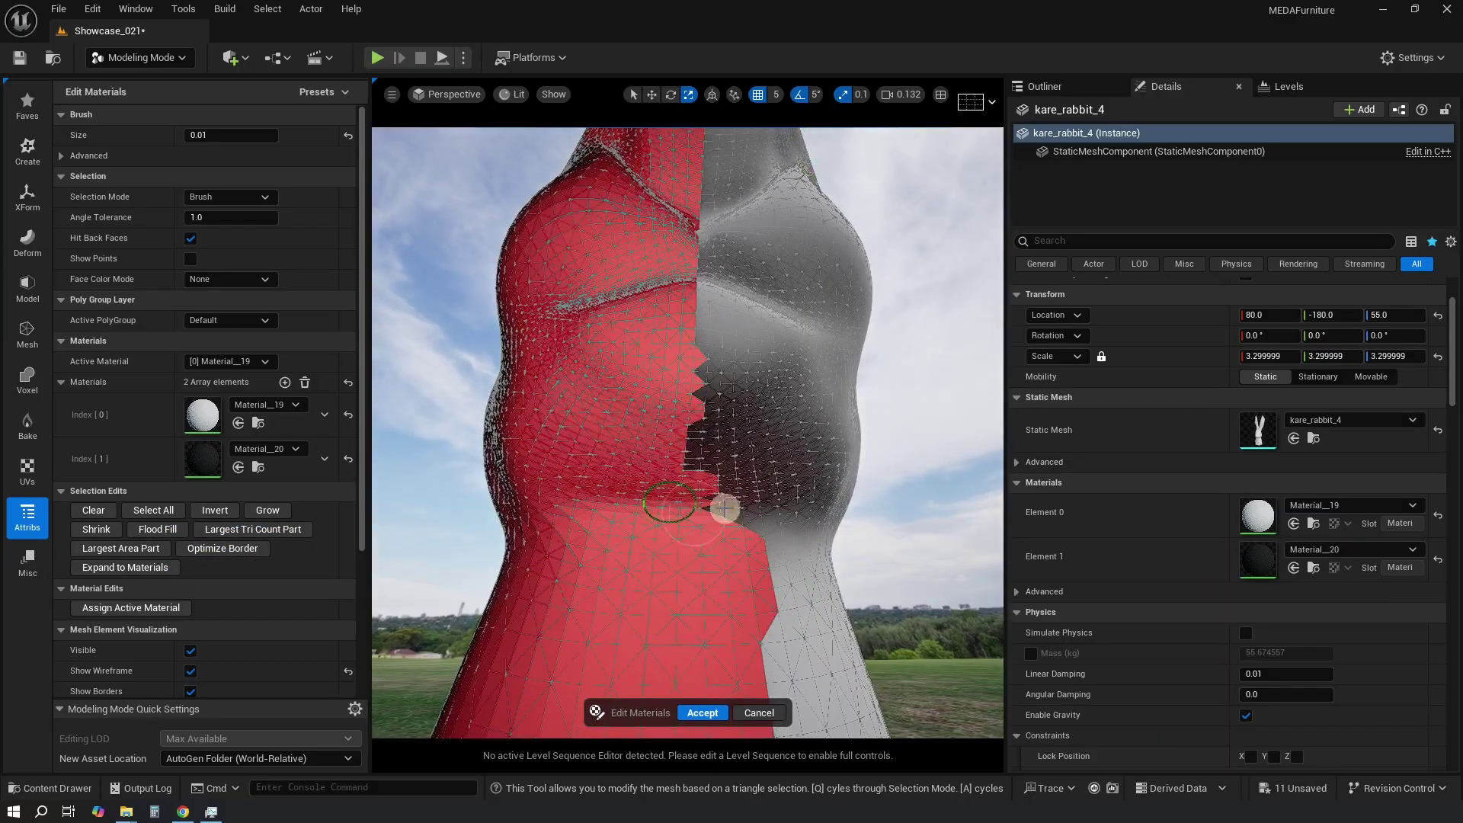
pyautogui.scroll(5, 588, 278)
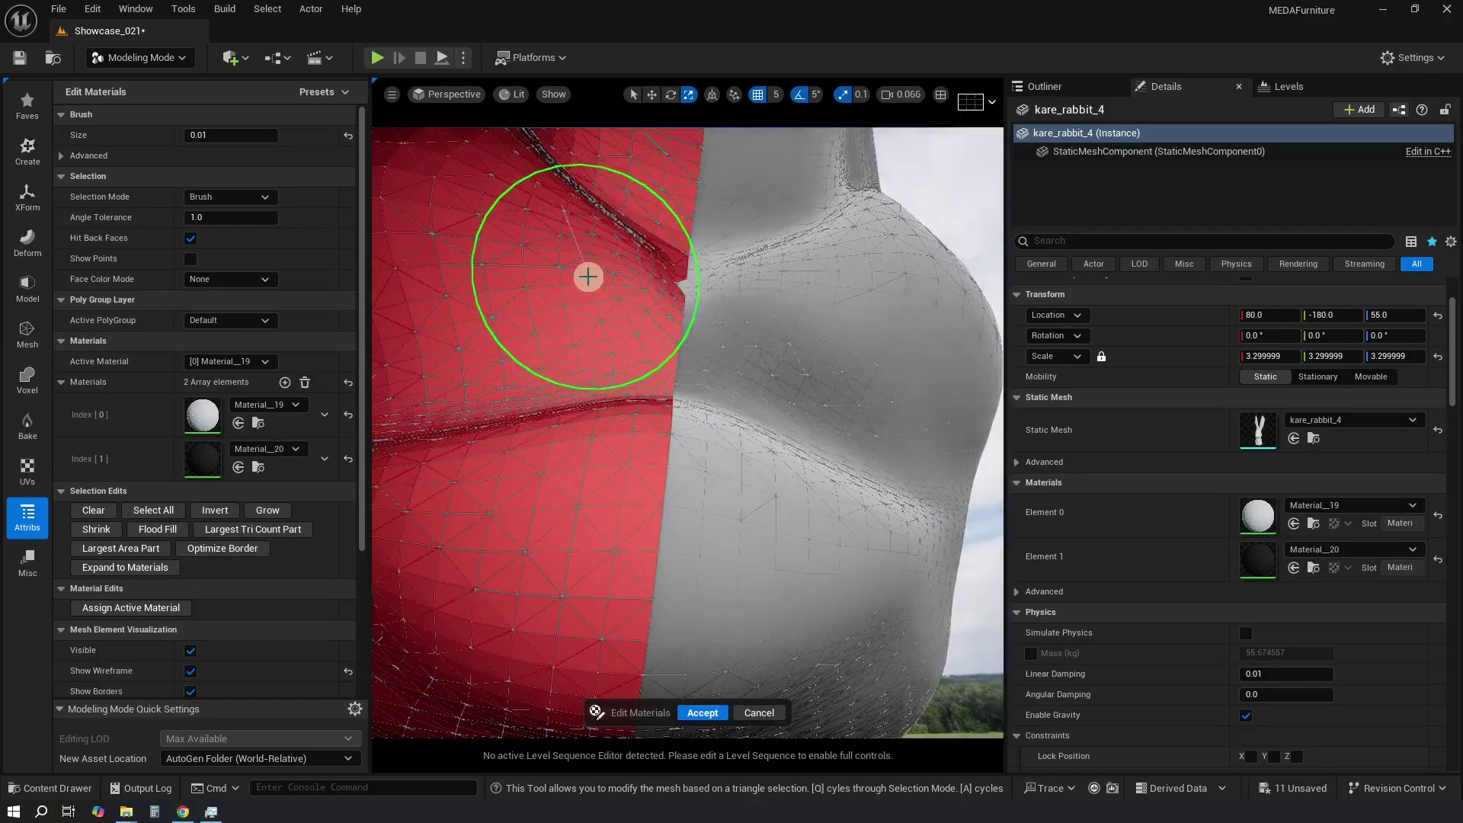
pyautogui.keyDown('alt'); pyautogui.moveTo(588, 278); pyautogui.dragTo(790, 464); pyautogui.keyUp('alt')
pyautogui.moveTo(603, 476)
pyautogui.mouseDown()
pyautogui.moveTo(693, 473)
pyautogui.moveTo(724, 337)
pyautogui.moveTo(748, 376)
pyautogui.moveTo(579, 361)
pyautogui.mouseUp()
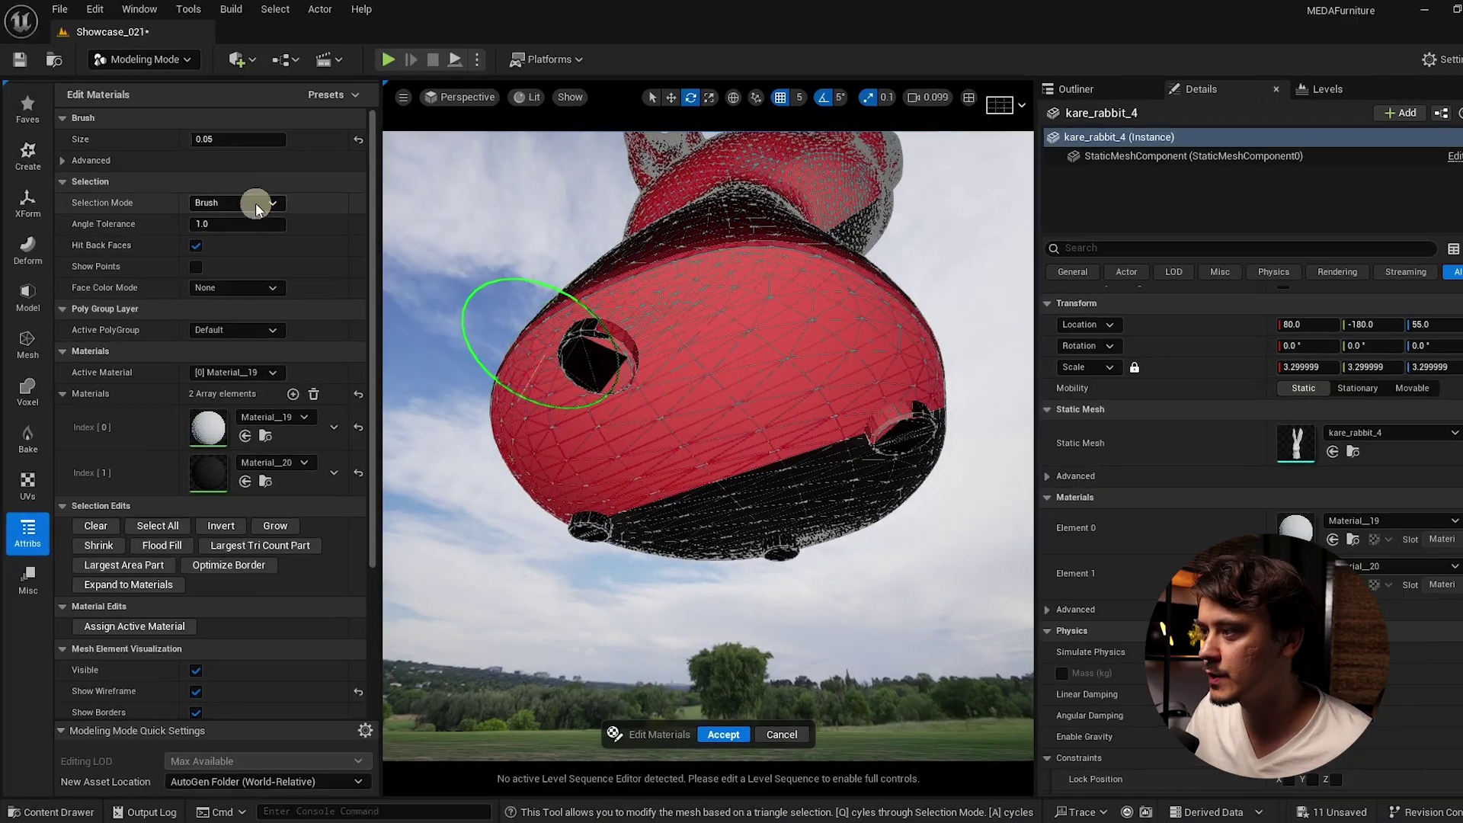
# - Use the All Connected selection mode to remove the small round feet under the base from the selection
pyautogui.click(252, 200)
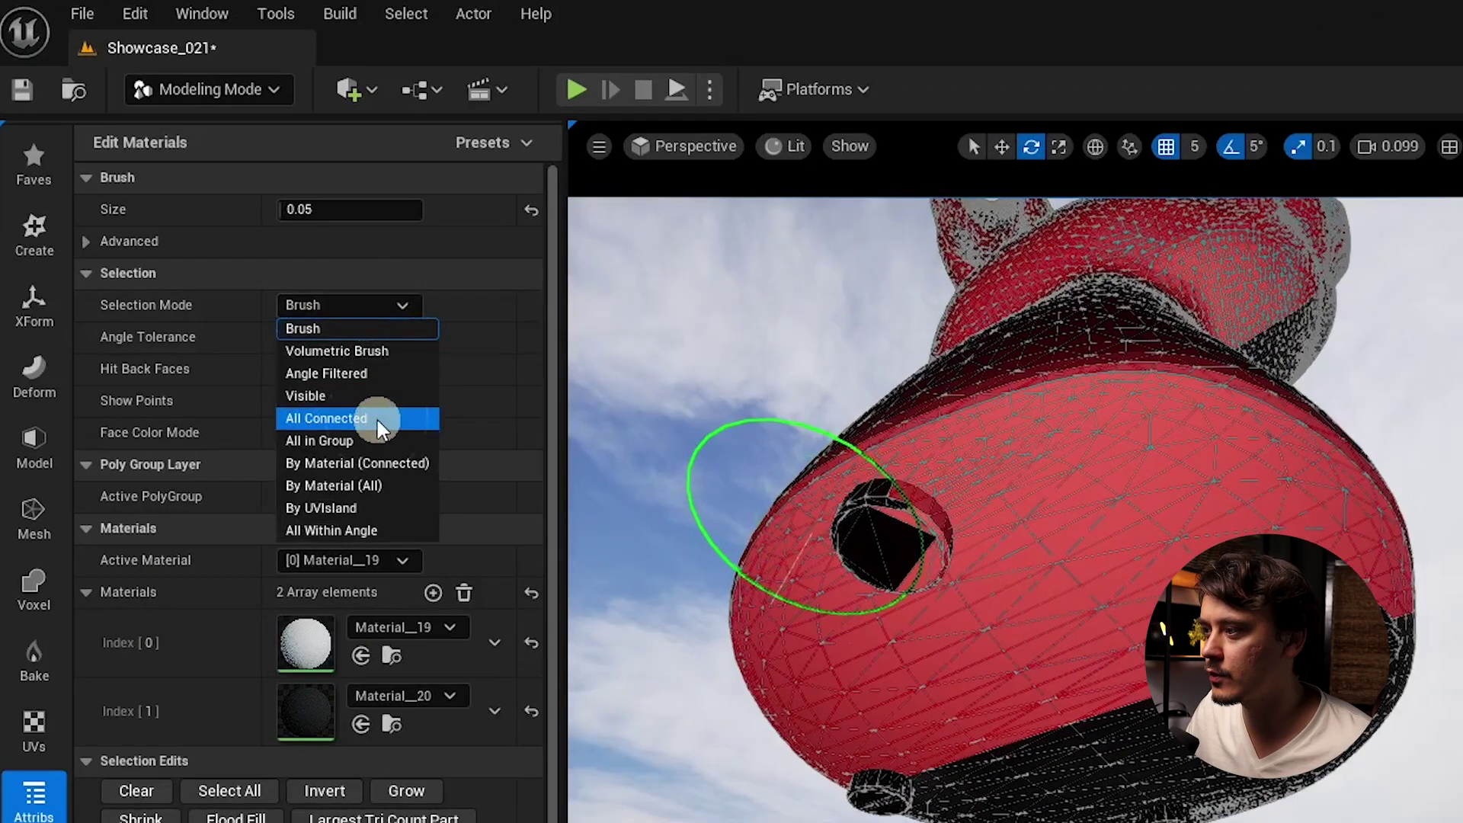
pyautogui.click(379, 418)
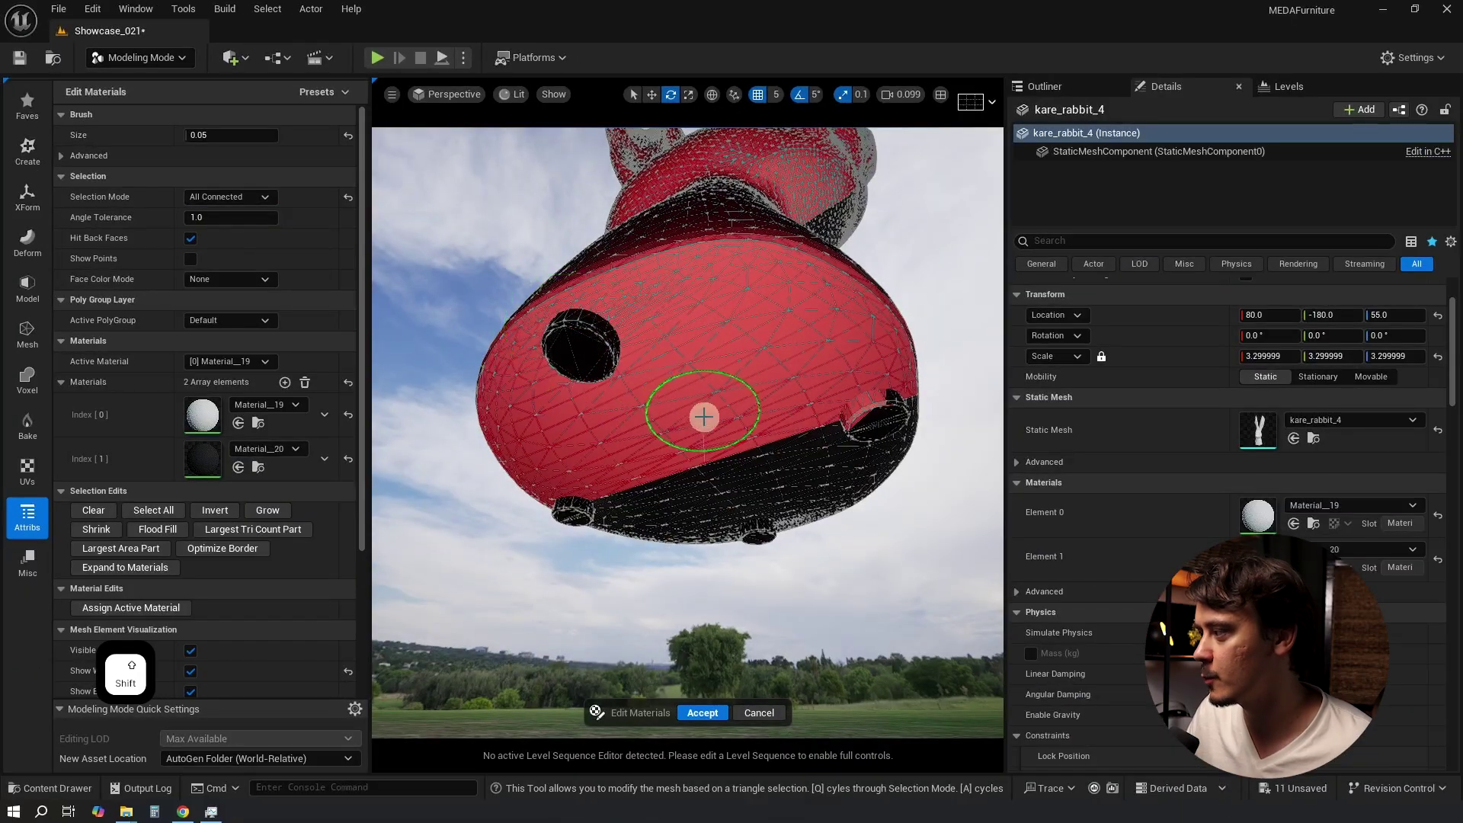
pyautogui.moveTo(779, 436); pyautogui.dragTo(813, 437, button='right')
pyautogui.keyDown('shift'); pyautogui.click(837, 404); pyautogui.keyUp('shift')
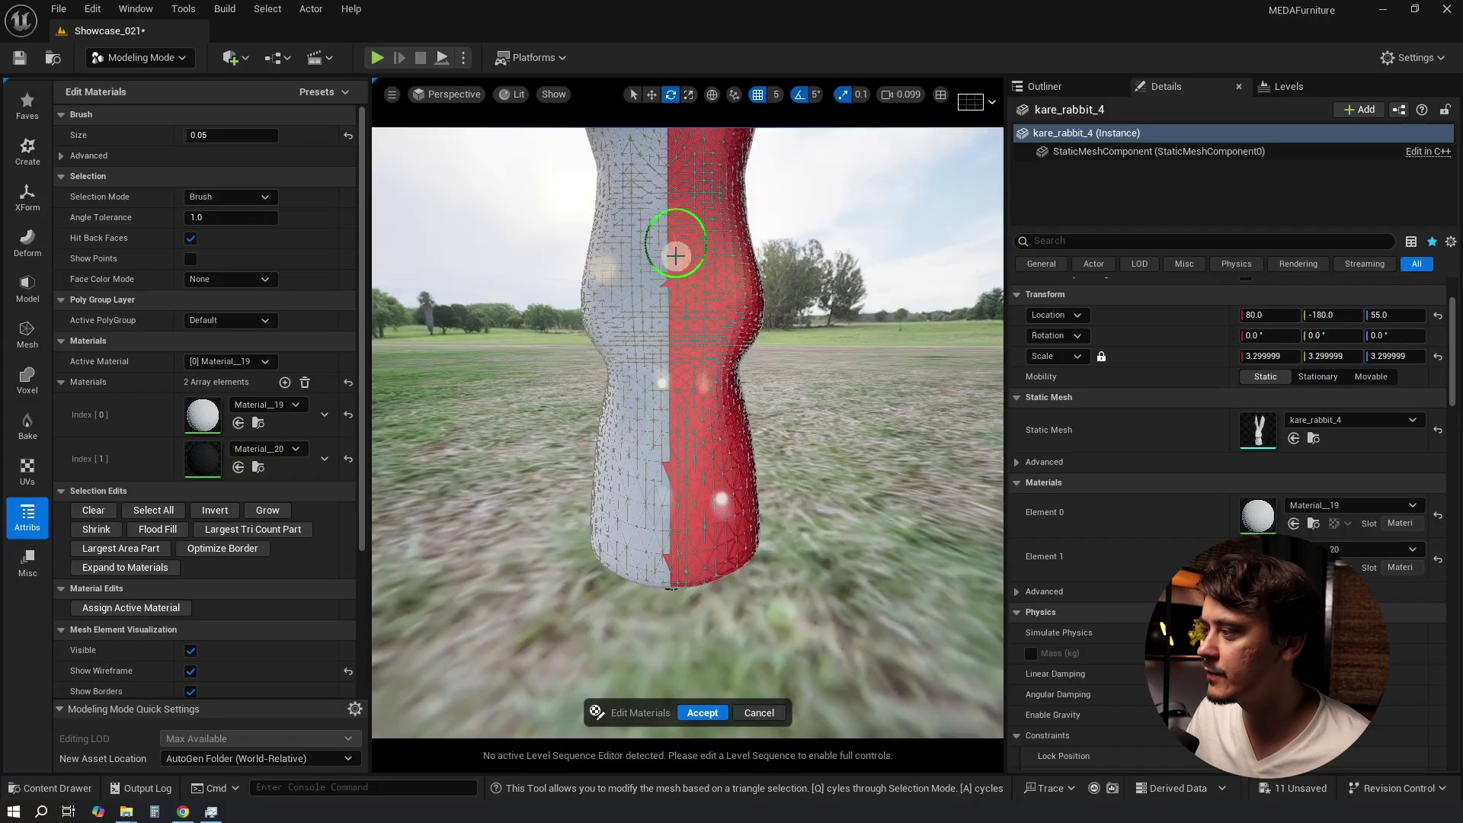
# - Optimize the selection border along the centre line of the rabbit's back
pyautogui.click(235, 550)
pyautogui.moveTo(794, 526); pyautogui.dragTo(766, 500, button='right')
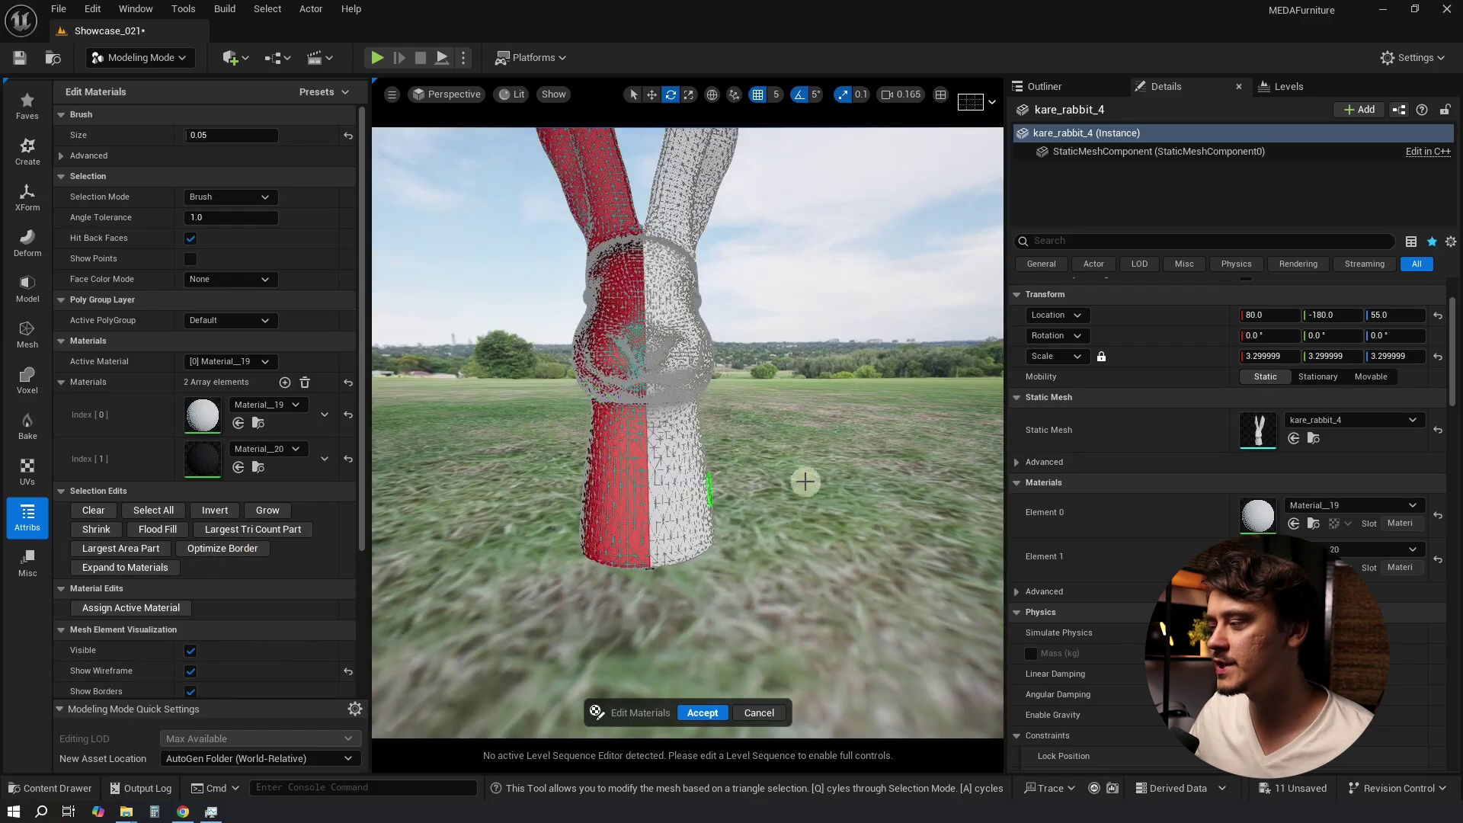
pyautogui.moveTo(821, 520); pyautogui.dragTo(780, 533, button='right')
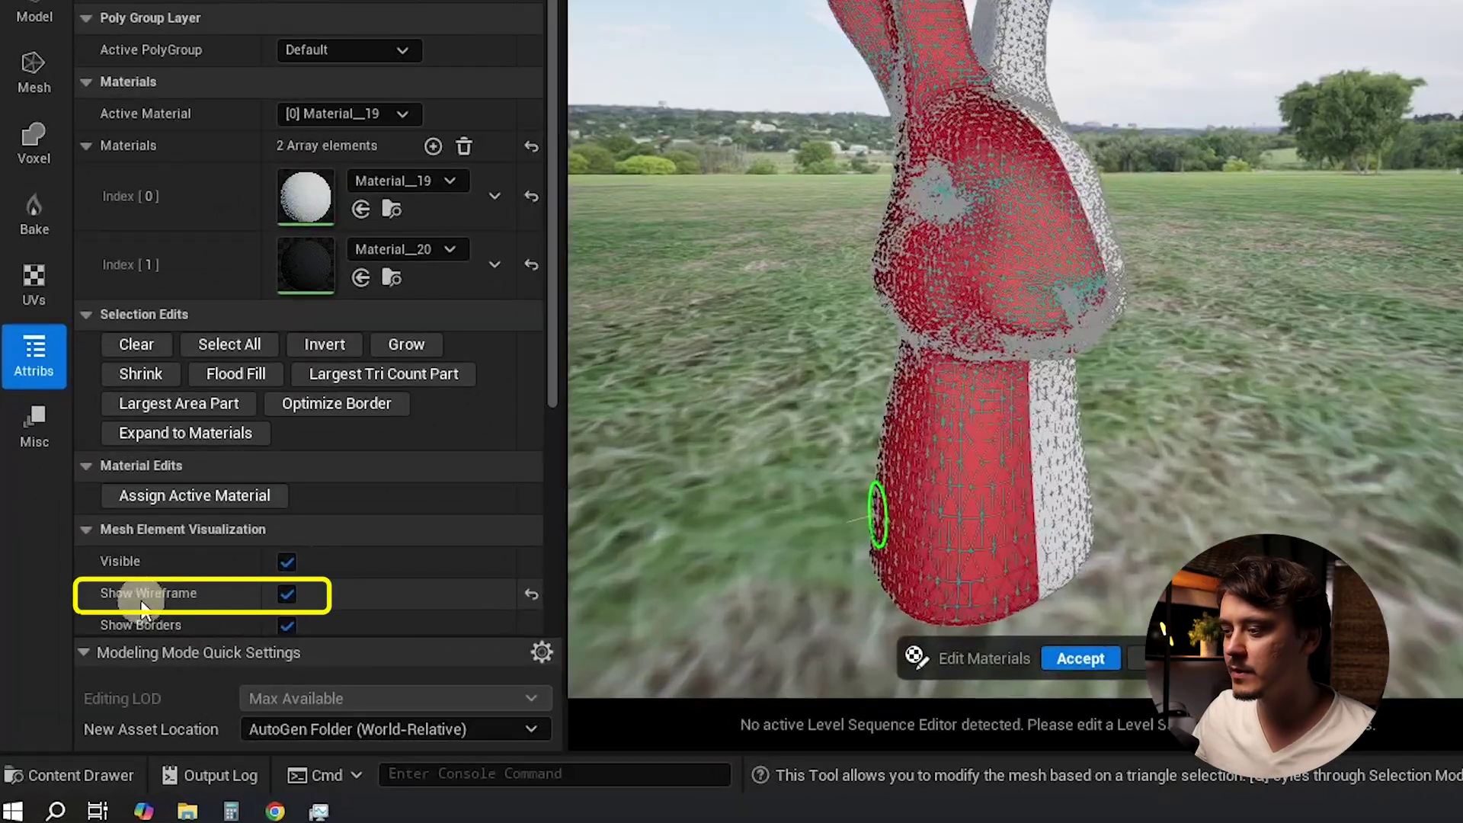
# - Turn off the wireframe display and inspect the dividing line on the rabbit's head and neck
pyautogui.click(291, 593)
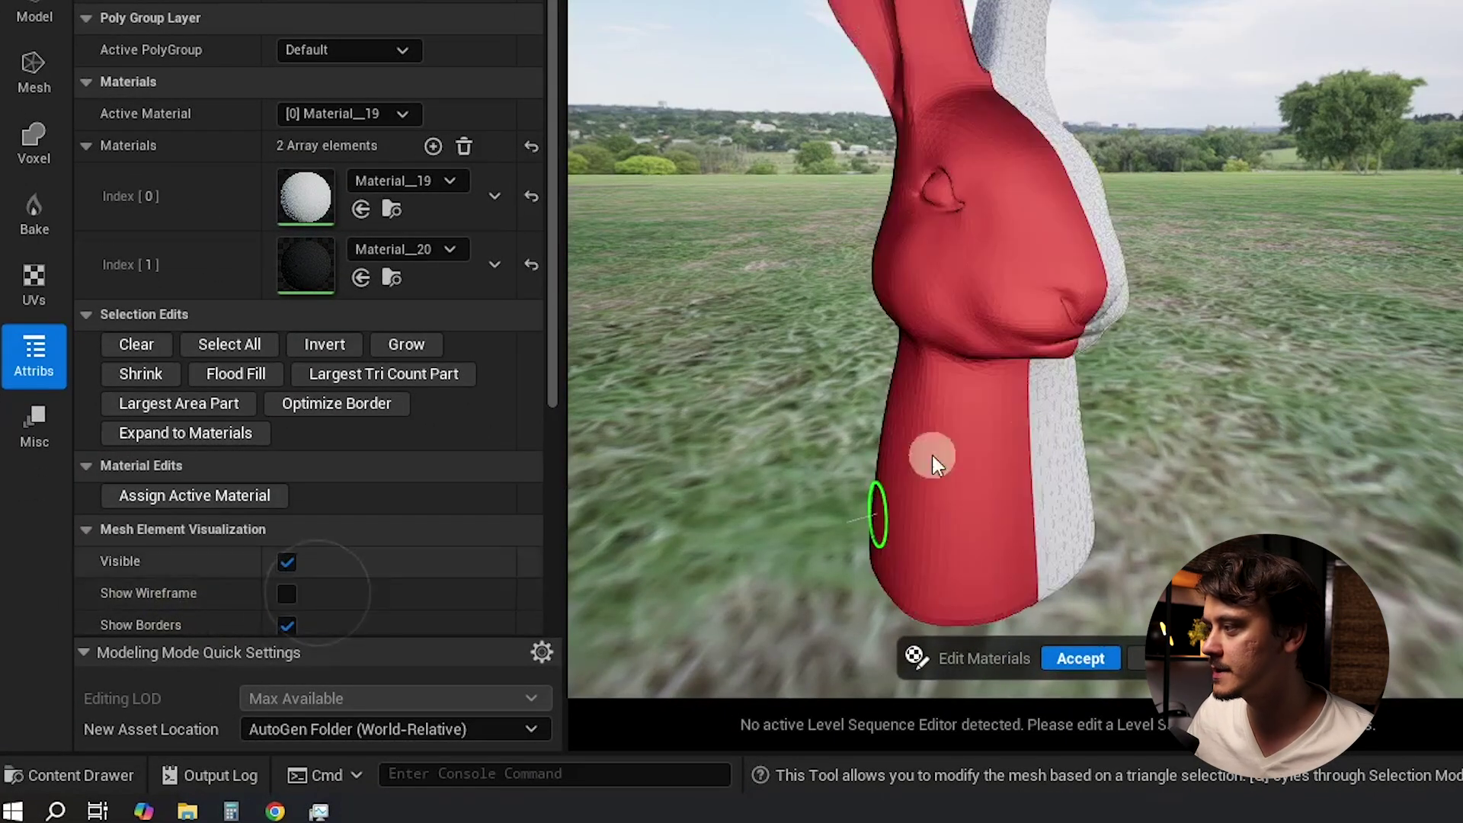
pyautogui.moveTo(931, 455); pyautogui.dragTo(1027, 432, button='right')
pyautogui.moveTo(667, 566); pyautogui.dragTo(720, 595, button='right')
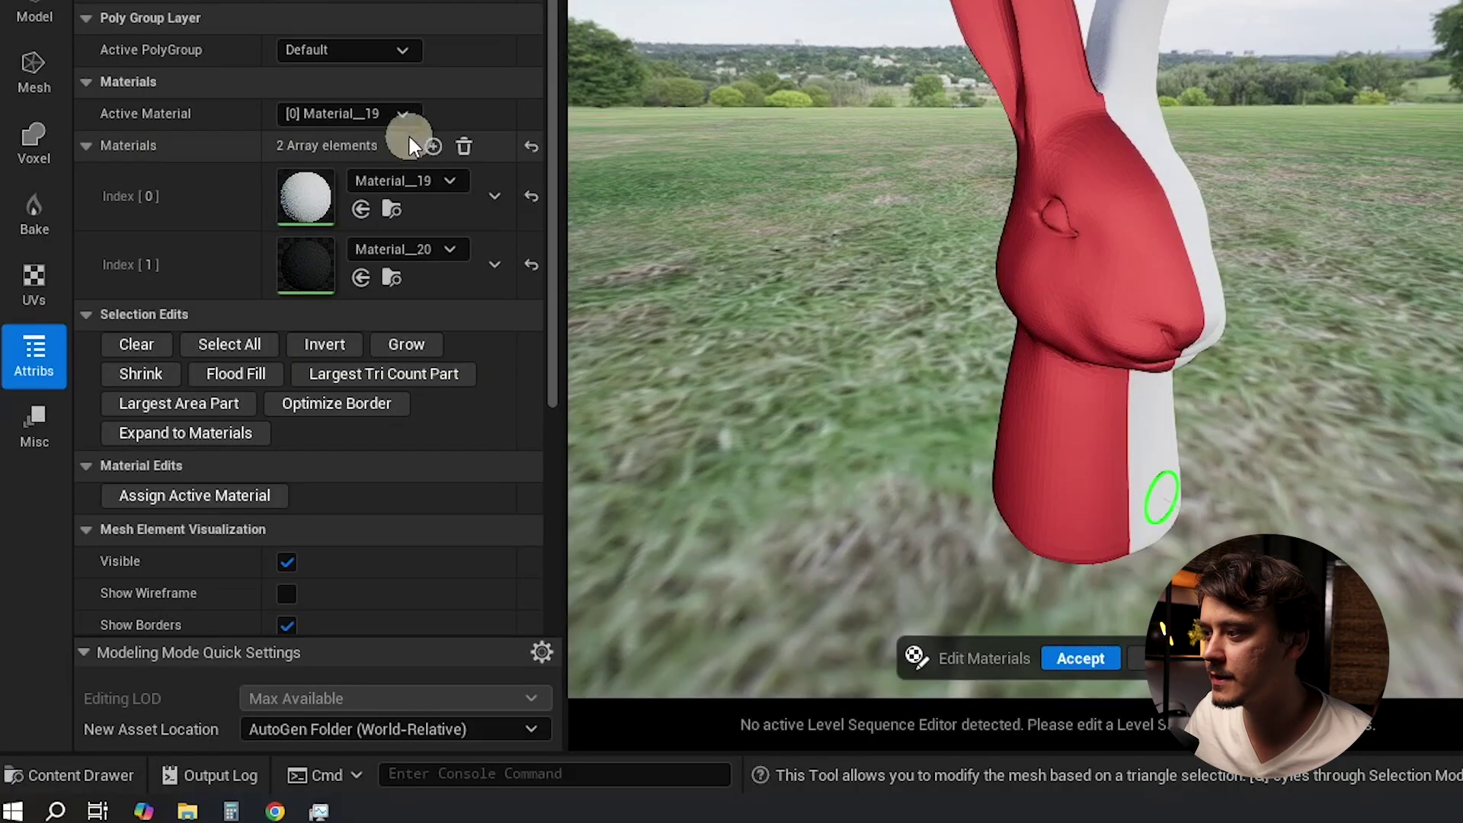
# - Add a third material slot to the rabbit mesh and fill it with the red MI_thfkdenv material
pyautogui.click(432, 146)
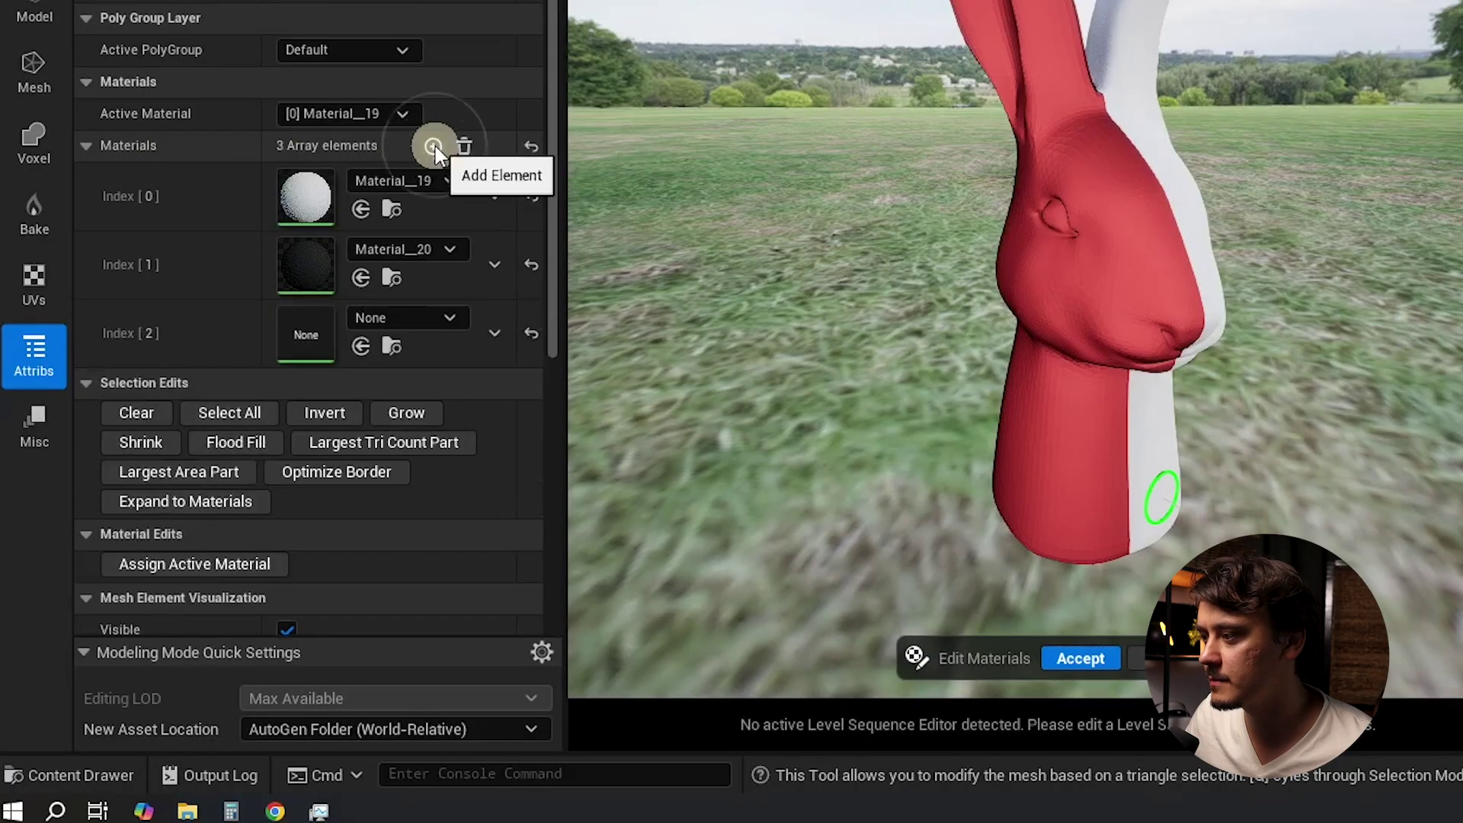
pyautogui.hotkey('ctrl', 'space')
pyautogui.click(547, 547)
pyautogui.moveTo(547, 547); pyautogui.dragTo(306, 333)
# - Make MI_thfkdenv the active material, assign it to the selected half of the rabbit and accept the edit
pyautogui.click(366, 113)
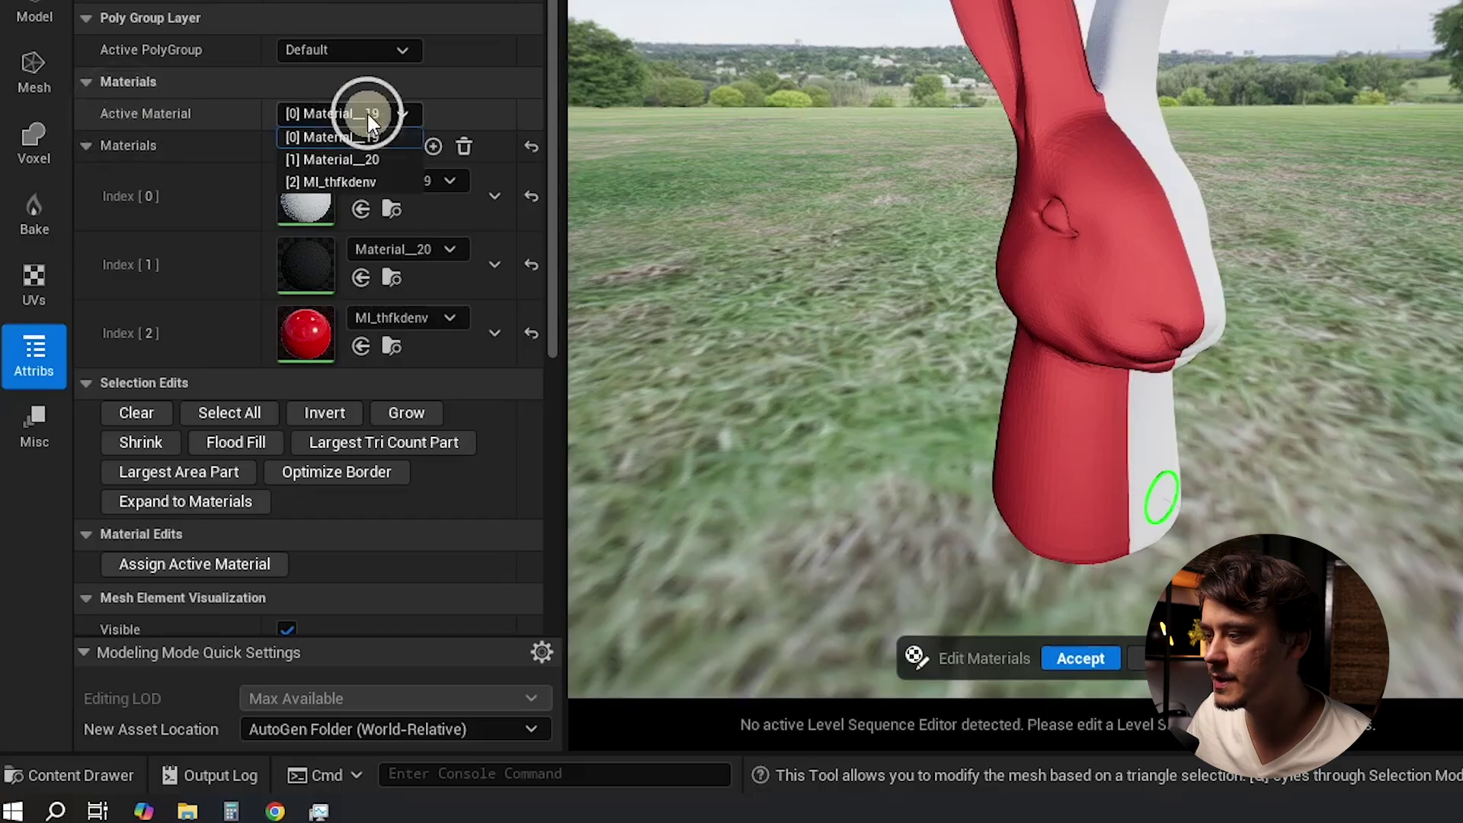
pyautogui.click(380, 181)
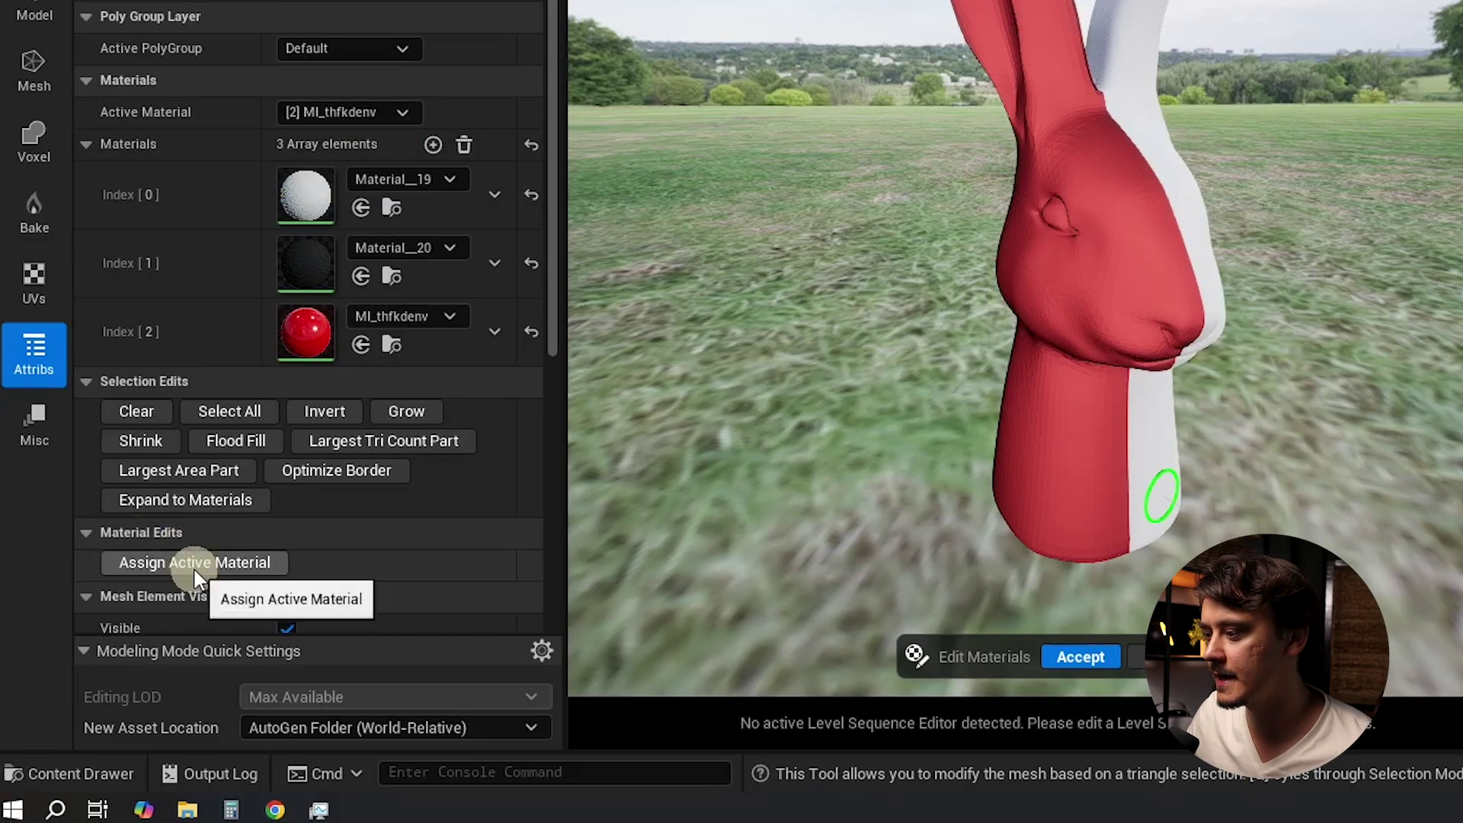
pyautogui.click(188, 561)
pyautogui.click(800, 698)
# - Unhide all actors in the level and rotate the middle rabbit sculpture about its vertical axis
pyautogui.hotkey('ctrl', 'h')
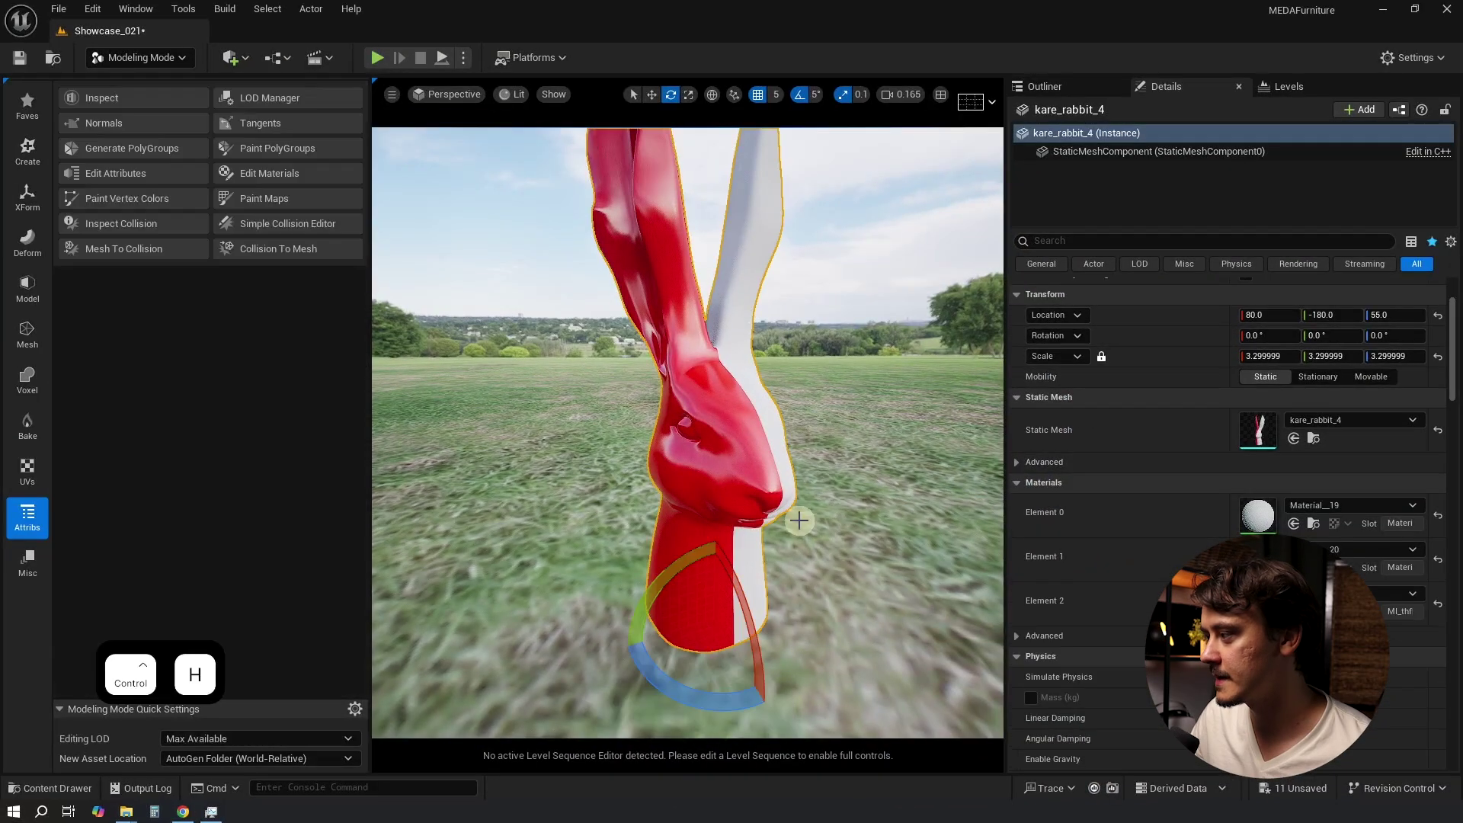
pyautogui.moveTo(962, 459); pyautogui.dragTo(926, 450, button='right')
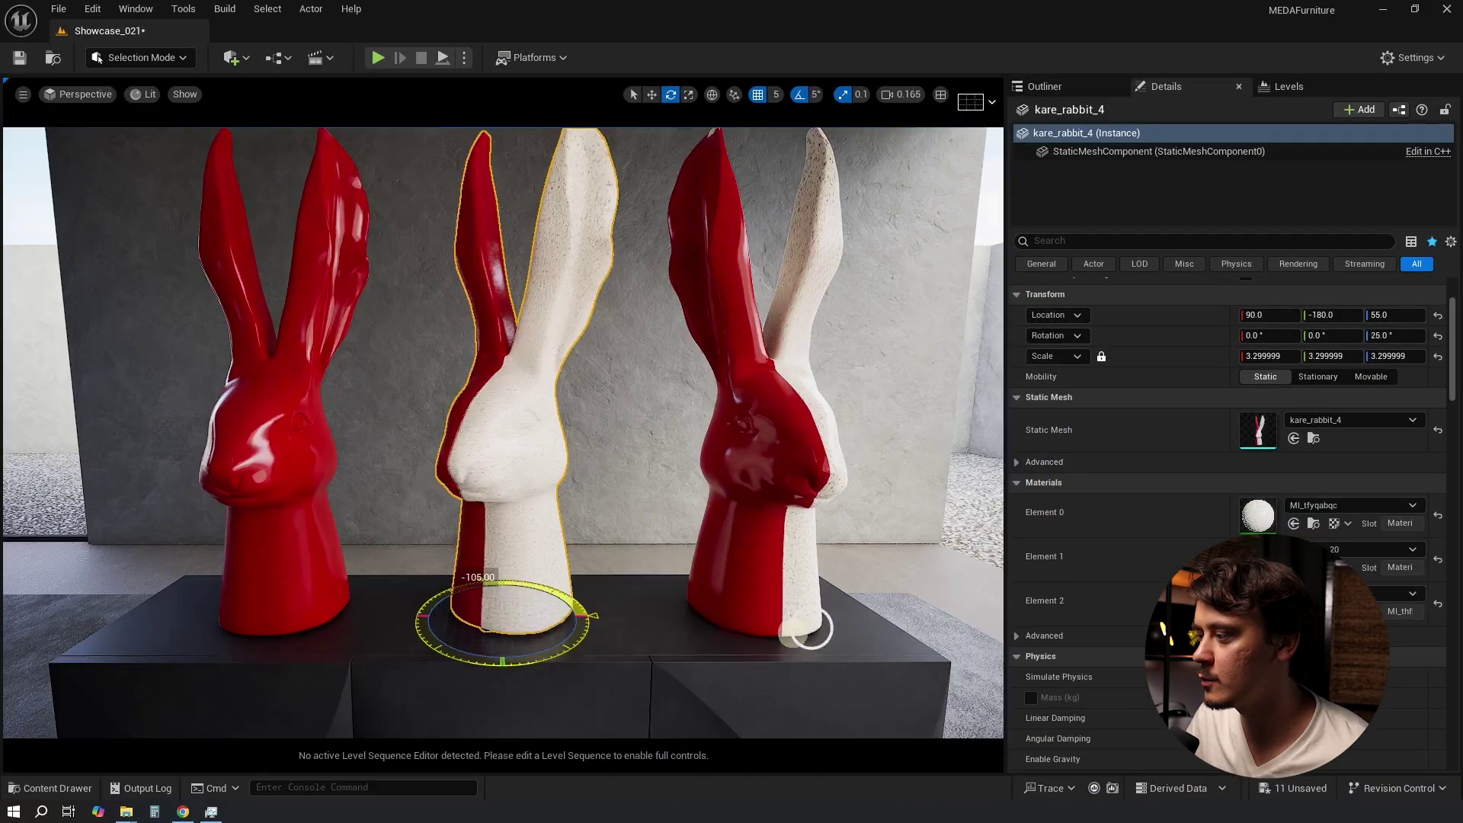
pyautogui.moveTo(806, 629); pyautogui.dragTo(876, 626)
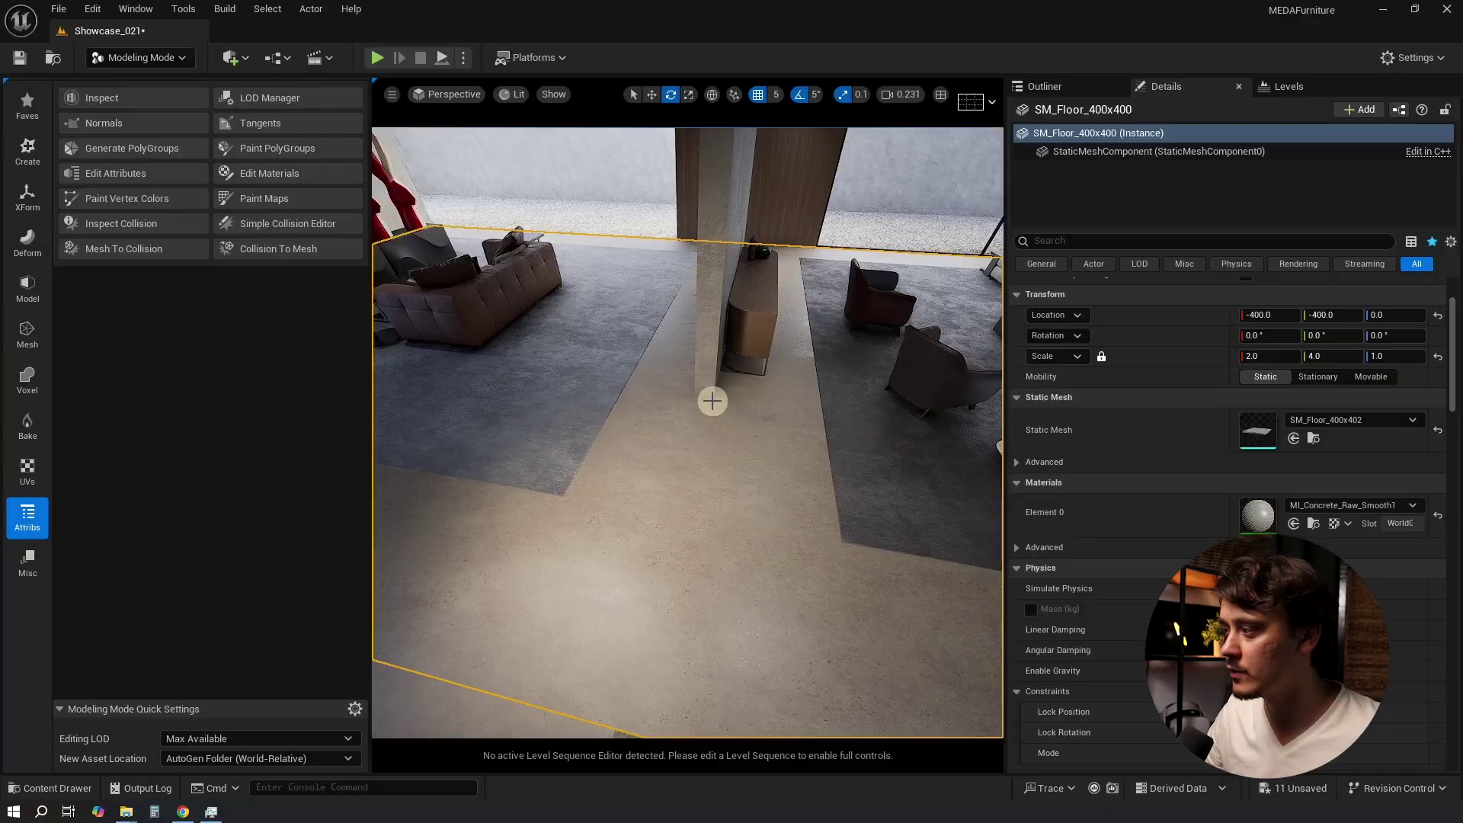
# - Try to select part of the floor mesh with the Edit Materials brush
pyautogui.moveTo(756, 567); pyautogui.dragTo(535, 578, button='right')
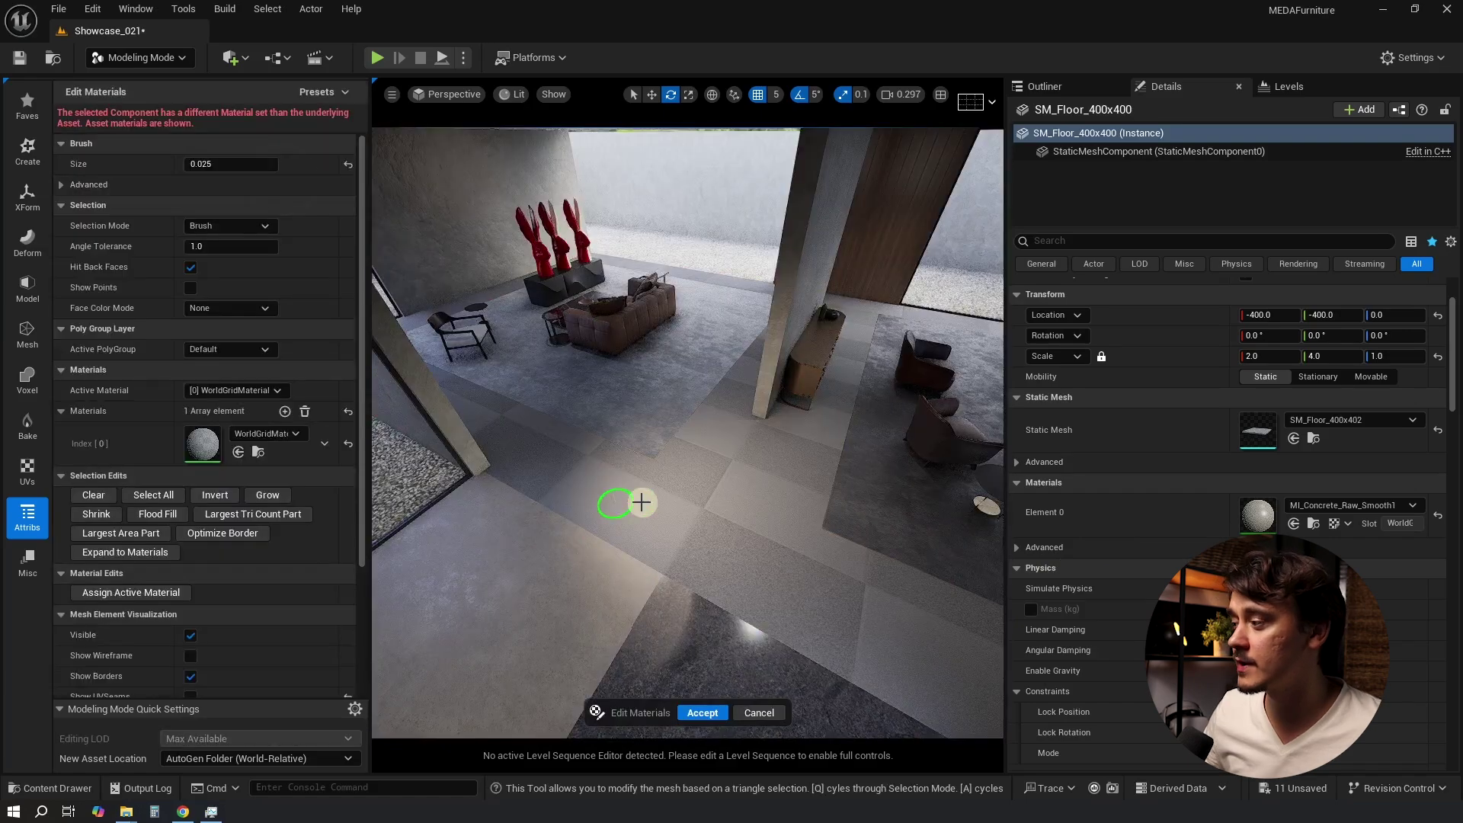
pyautogui.click(647, 503)
# - Show only the two selected floor pieces and inspect their mesh triangles in wireframe view
pyautogui.moveTo(805, 457); pyautogui.dragTo(846, 457, button='right')
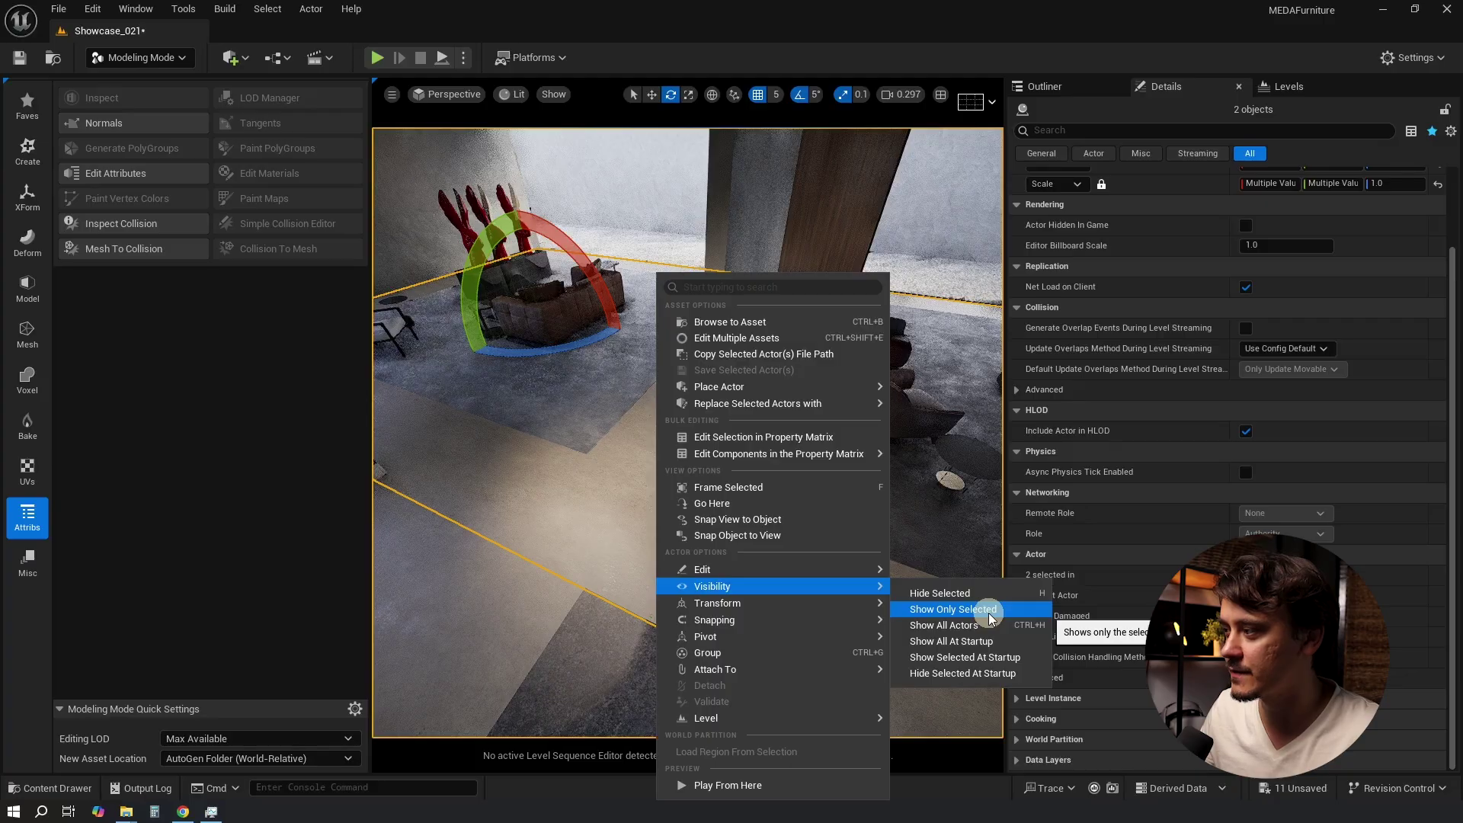
pyautogui.click(990, 619)
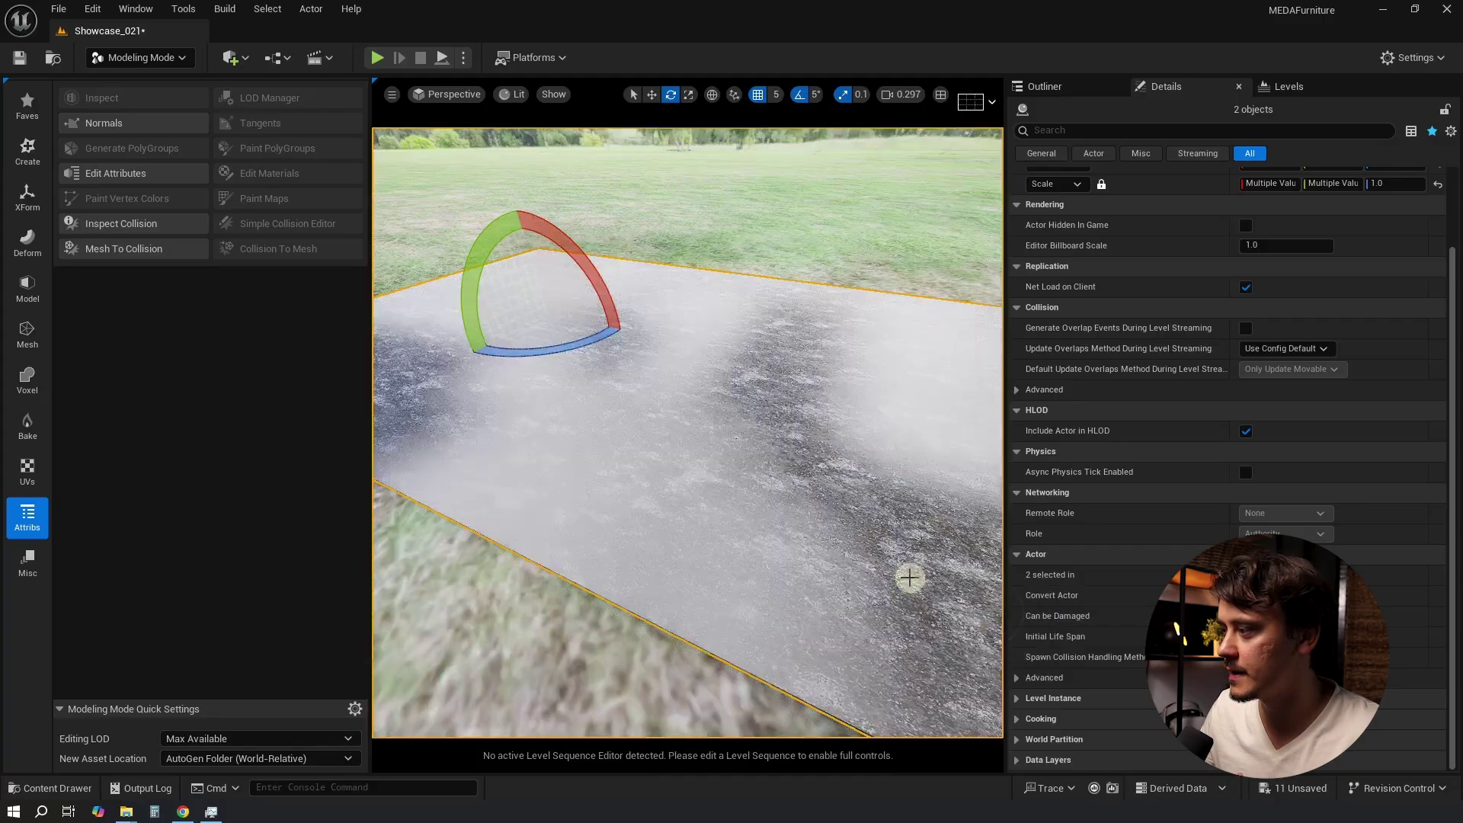
pyautogui.hotkey('alt', '5')
pyautogui.hotkey('alt', '2')
pyautogui.click(578, 588)
pyautogui.moveTo(698, 443); pyautogui.dragTo(779, 455, button='right')
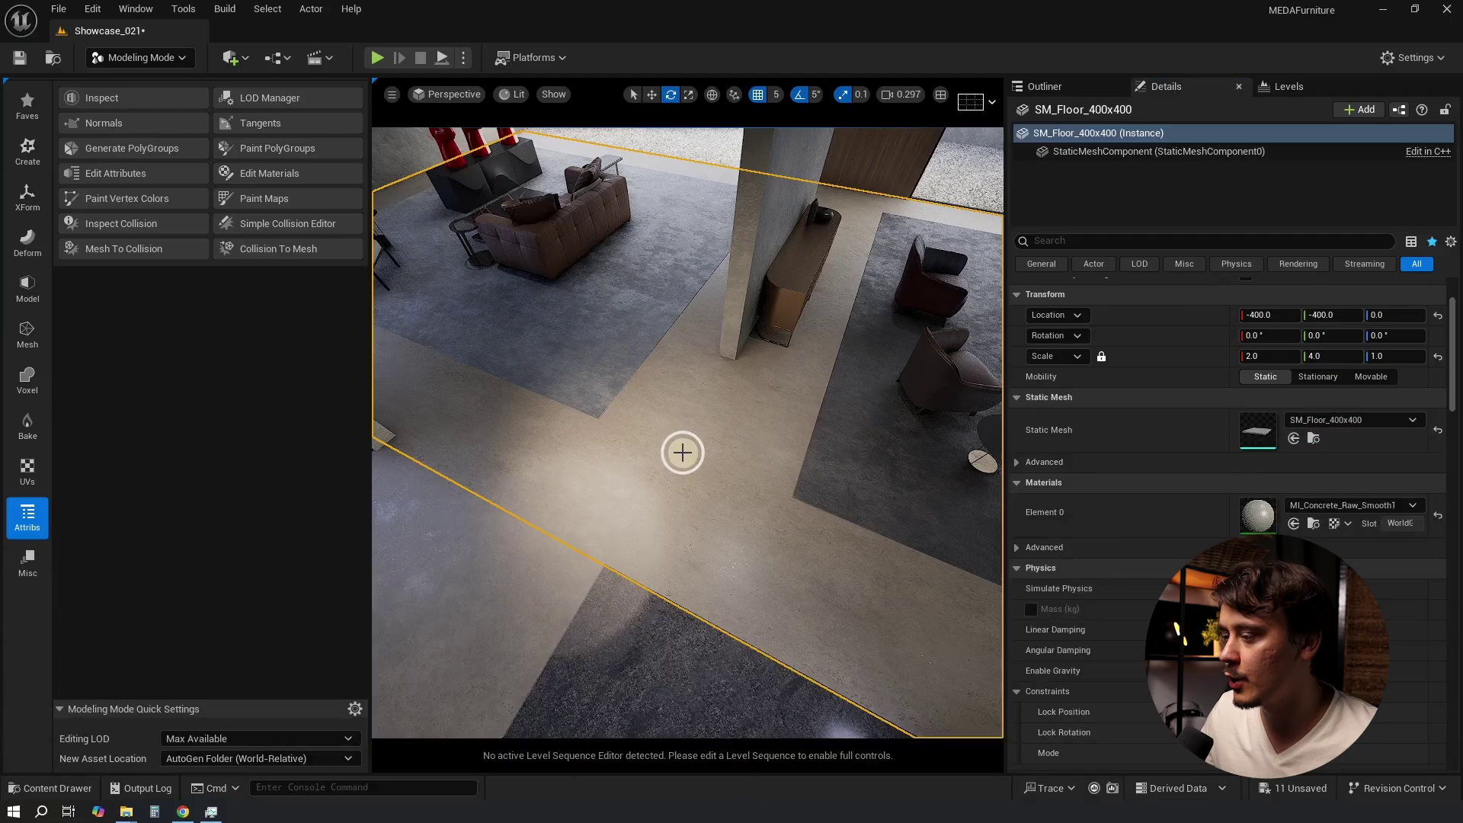
# - Locate the floor's SM_Floor_400x400 mesh in its asset folder and duplicate it as SM_Floor_400x403
pyautogui.hotkey('ctrl', 'b')
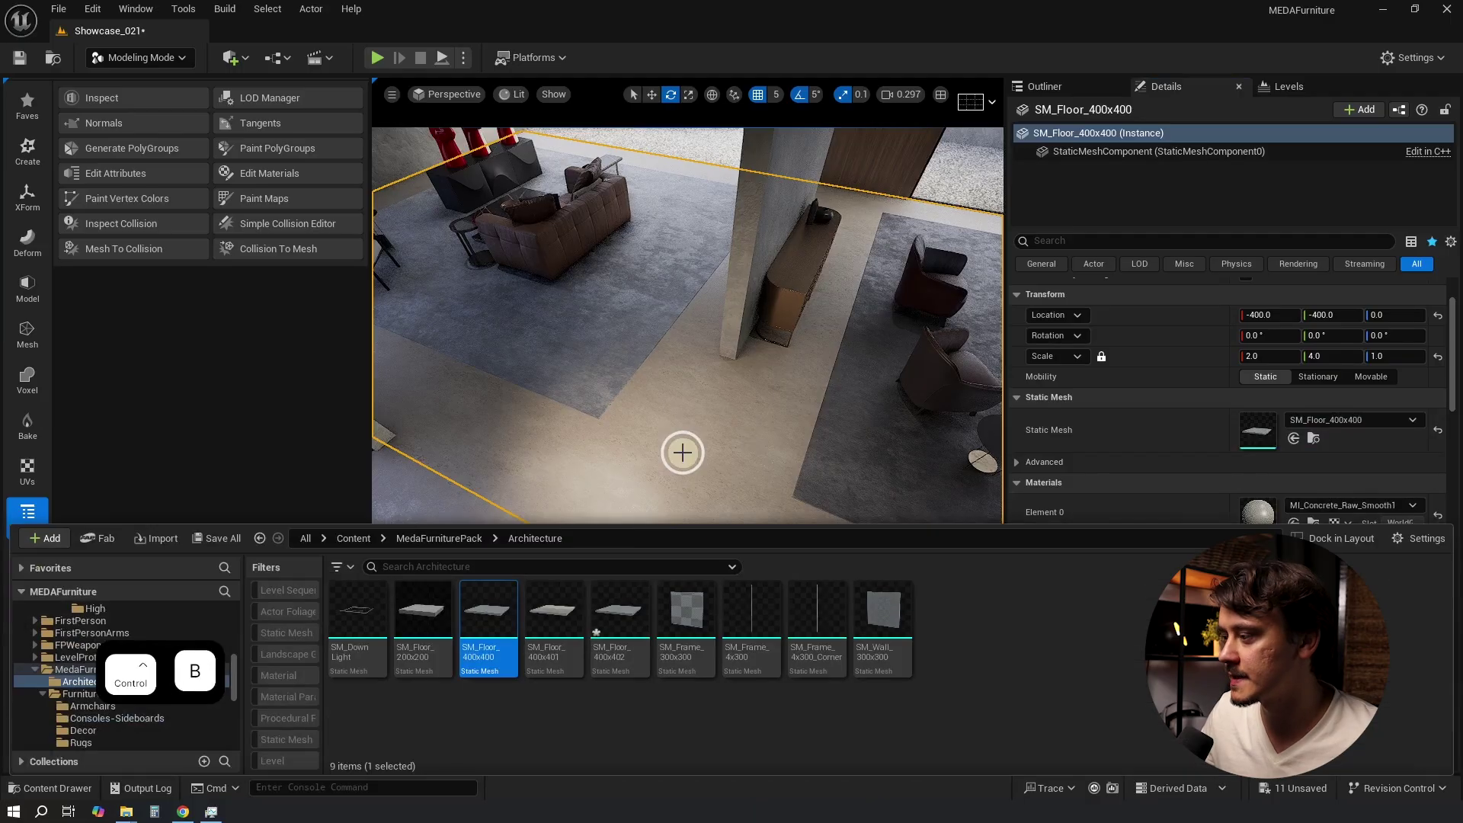
pyautogui.hotkey('ctrl', 'd')
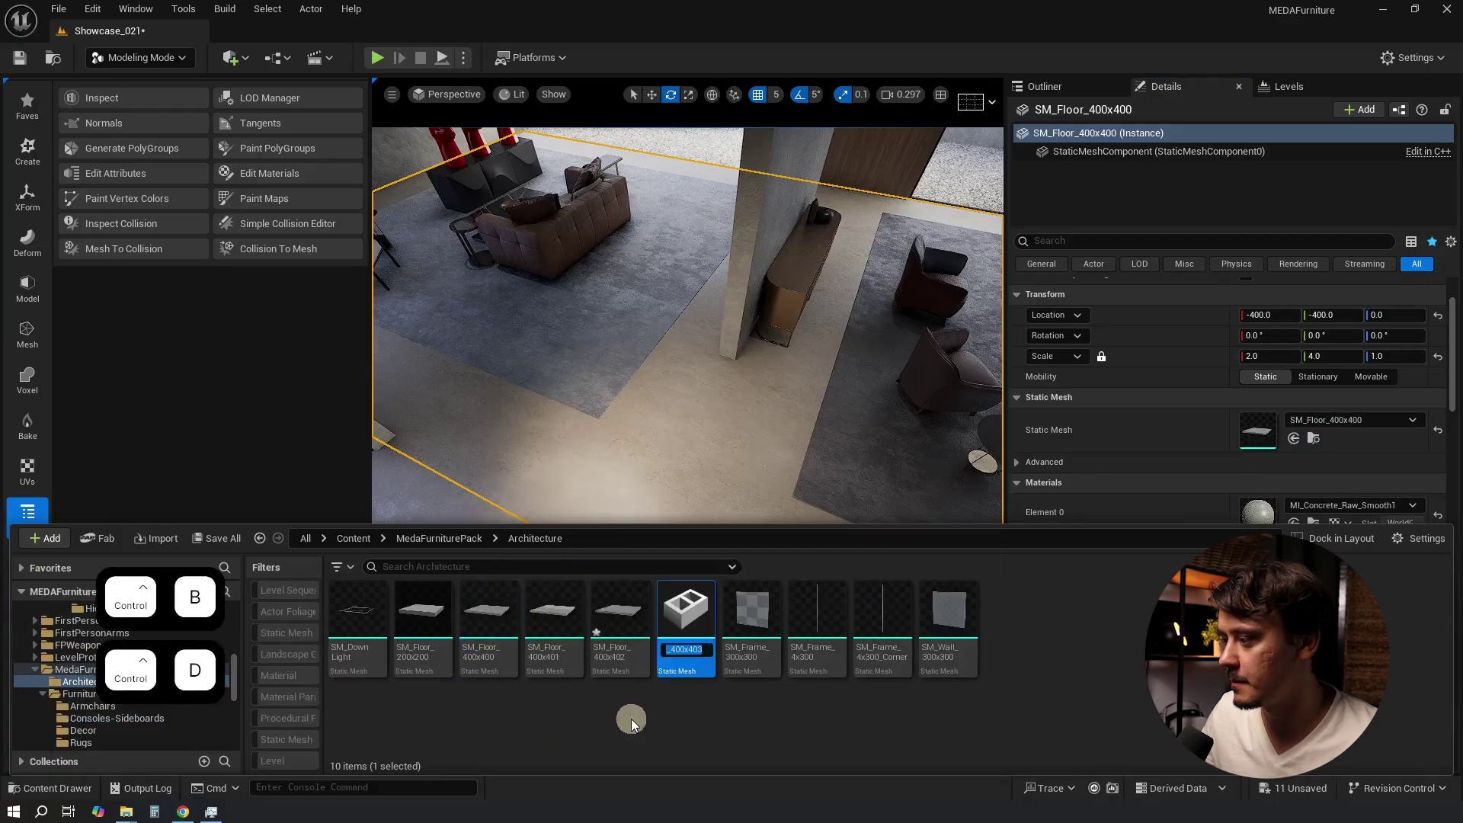
pyautogui.press('Return')
# - Replace the static mesh of the selected floor actor with SM_Floor_400x403
pyautogui.moveTo(656, 473); pyautogui.dragTo(738, 368, button='right')
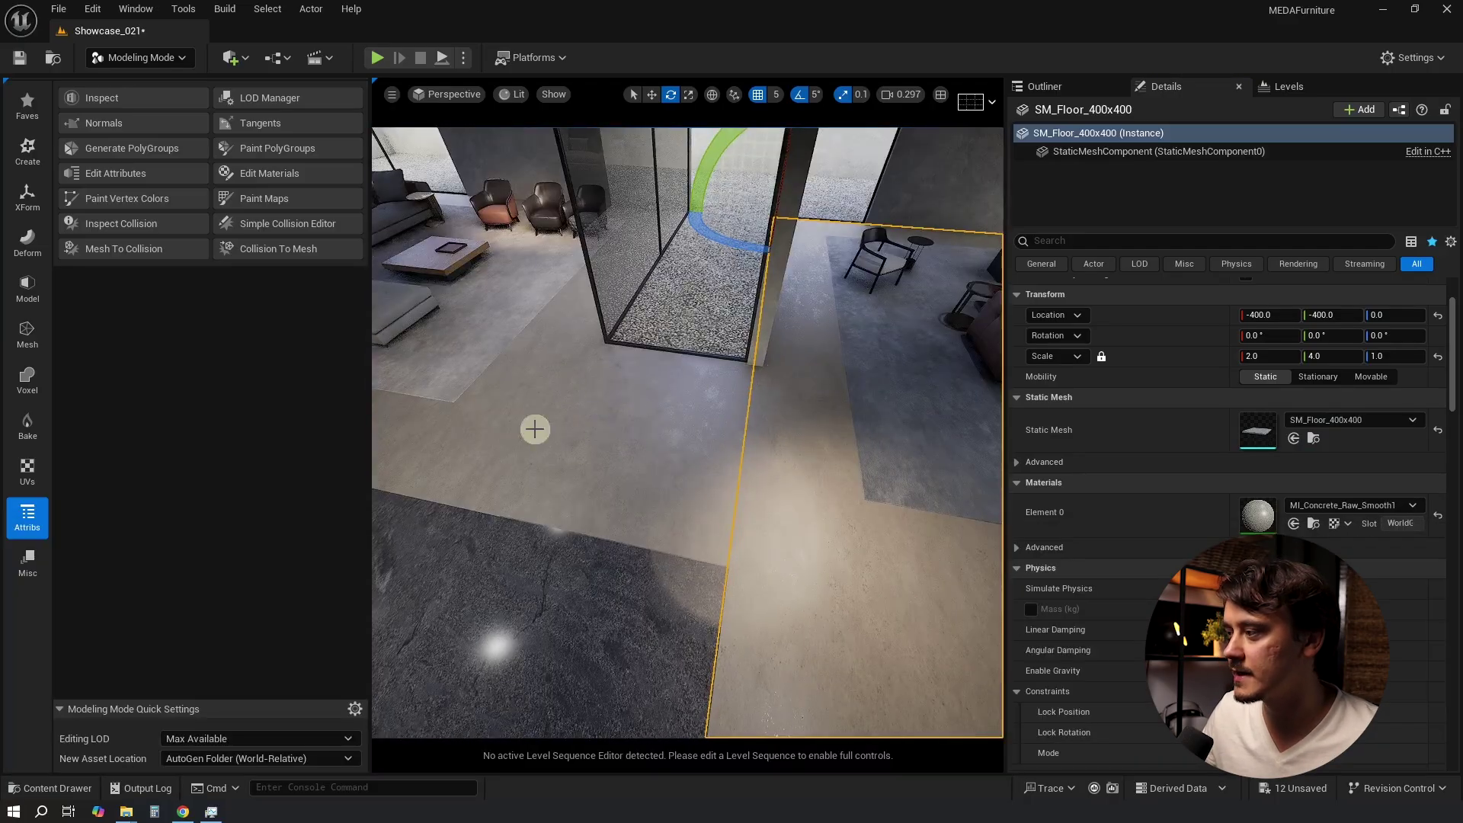
pyautogui.moveTo(666, 424); pyautogui.dragTo(678, 486, button='right')
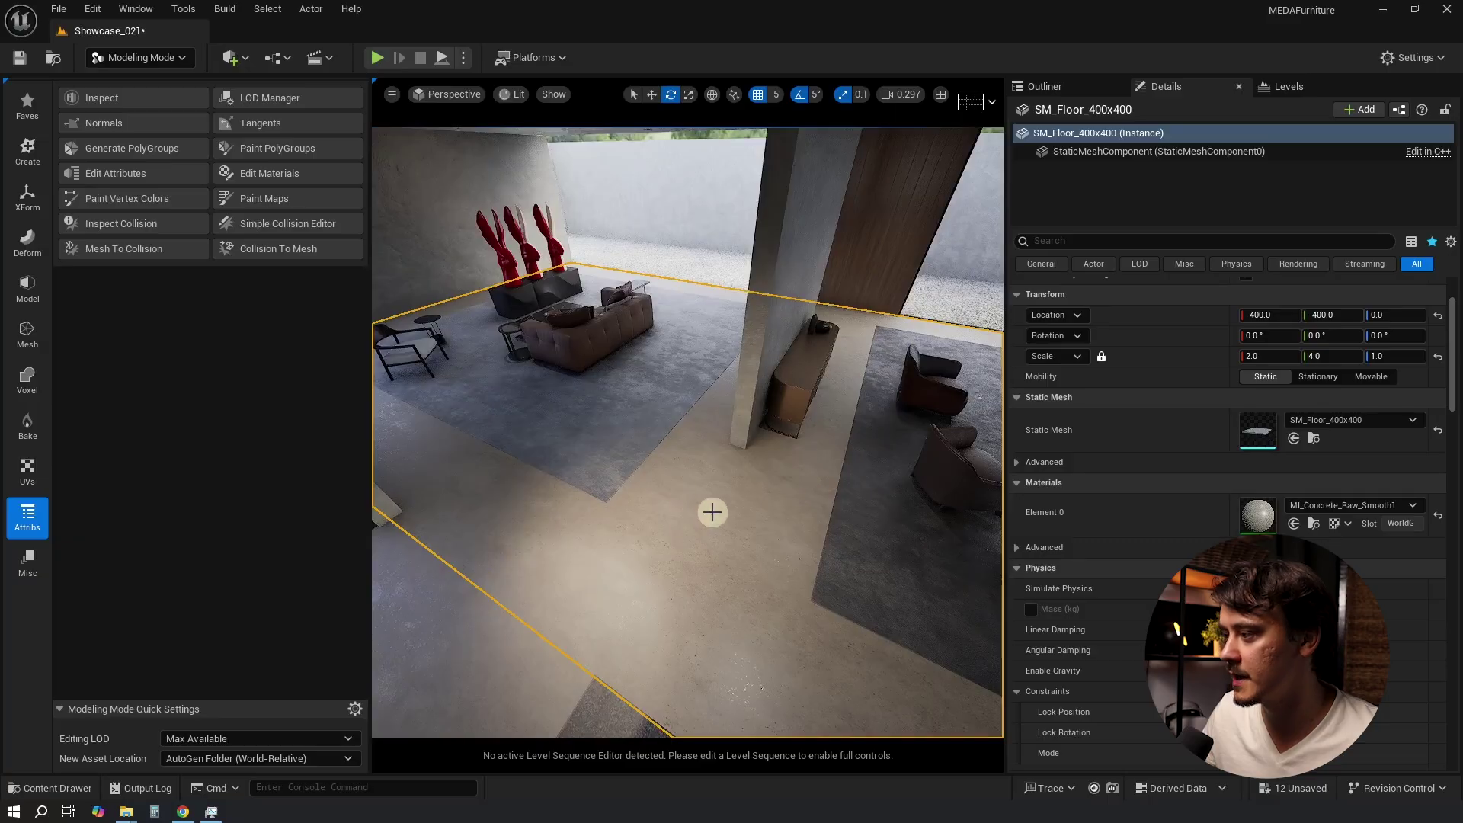
pyautogui.hotkey('ctrl', 'space')
pyautogui.moveTo(691, 617); pyautogui.dragTo(1148, 397)
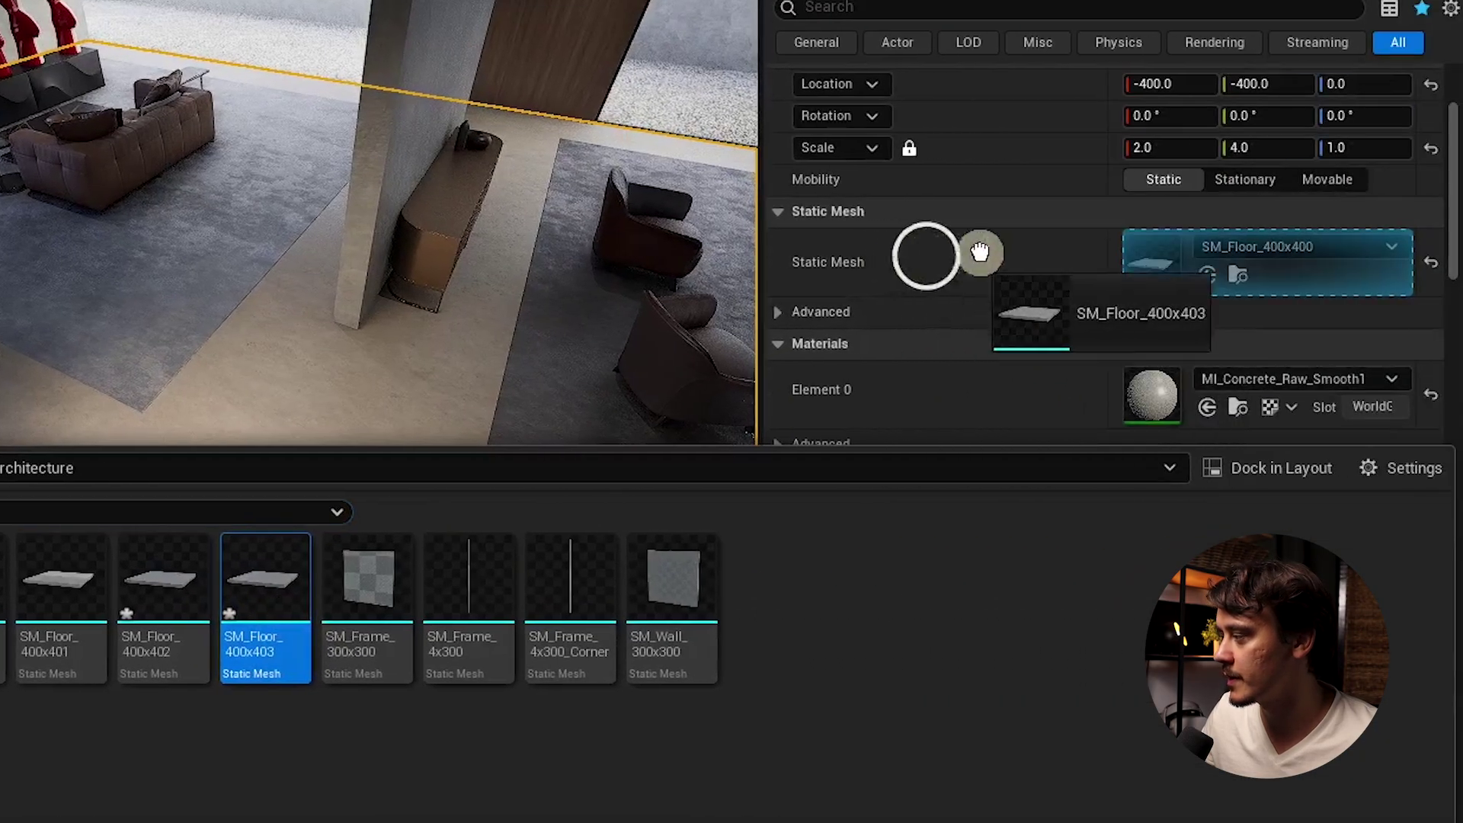
pyautogui.moveTo(981, 252); pyautogui.dragTo(1144, 243)
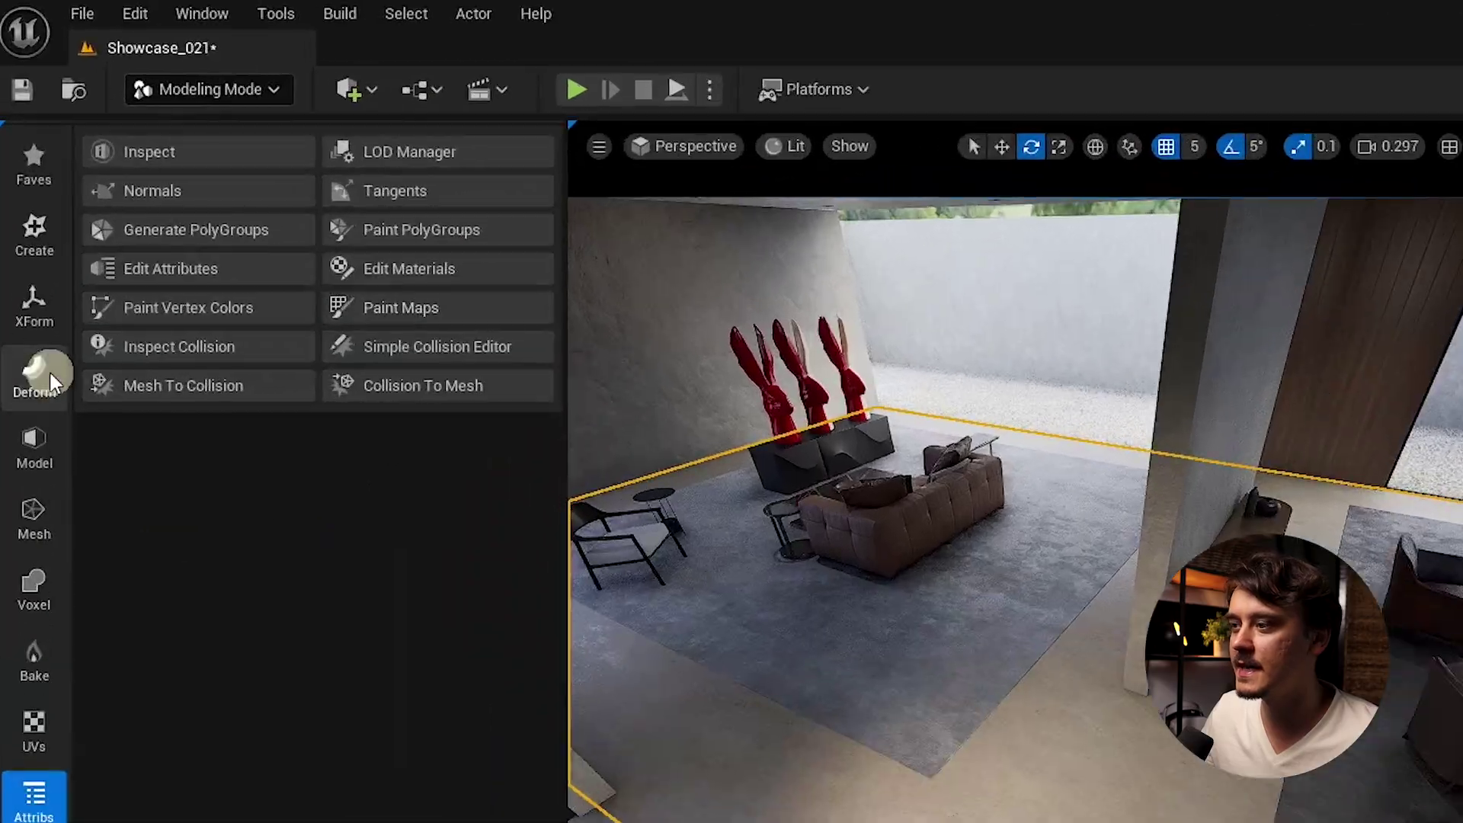
# - Start a Plane Cut on the floor, rotating the cutting plane 90° about X and aligning it with the dividing wall
pyautogui.click(36, 453)
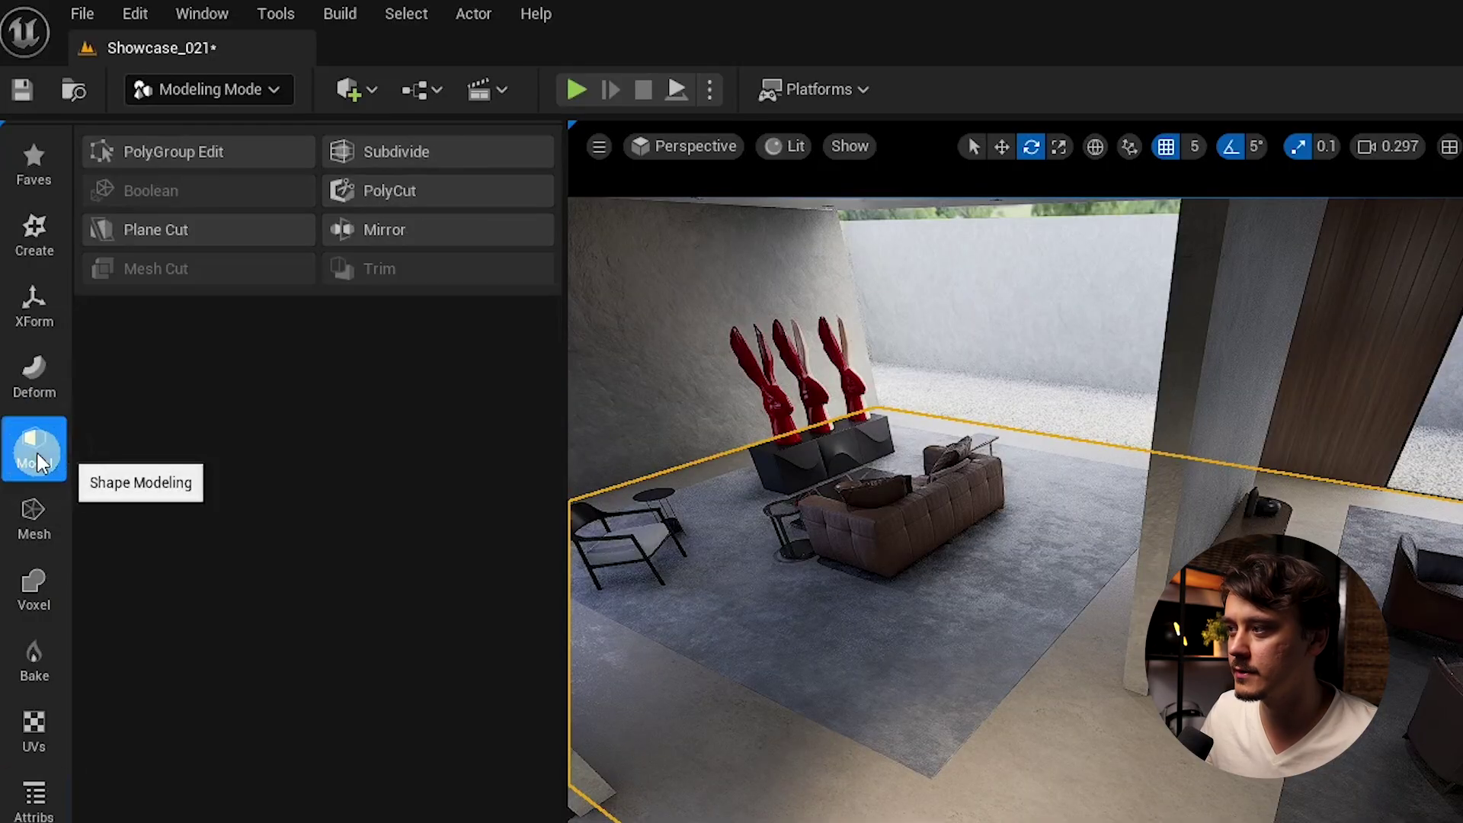
pyautogui.click(125, 232)
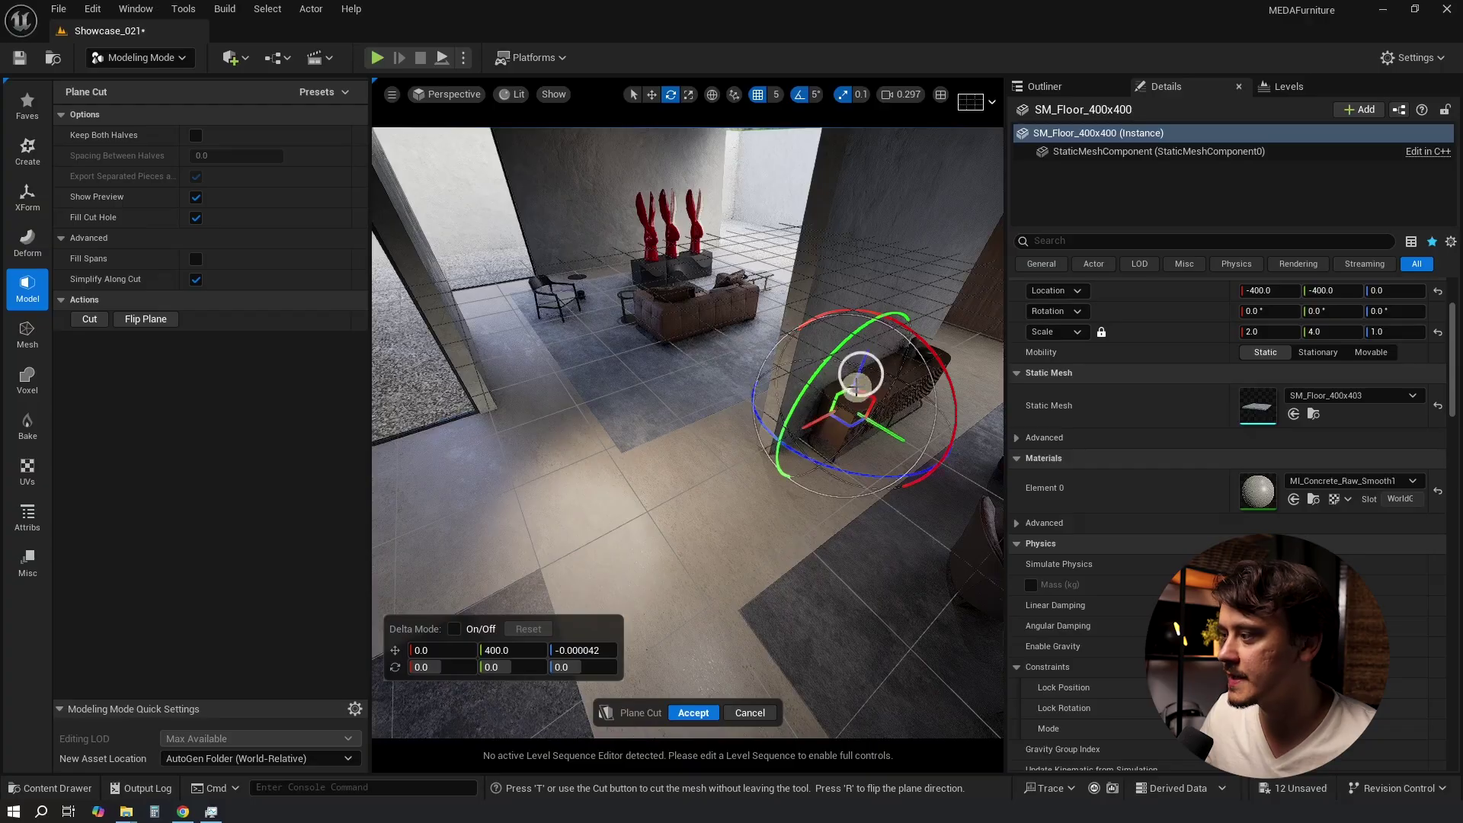
pyautogui.moveTo(857, 381); pyautogui.dragTo(859, 371)
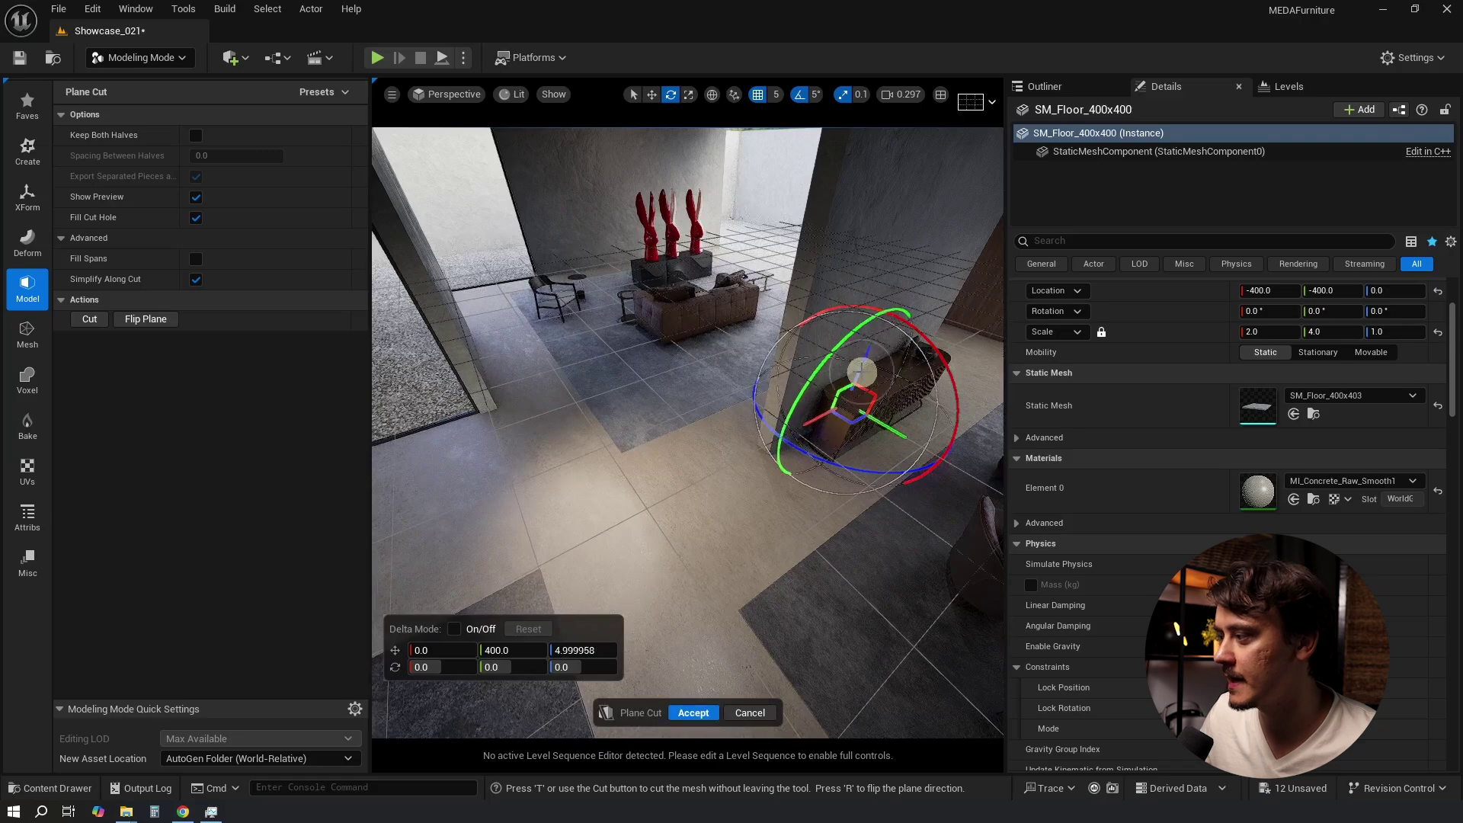
pyautogui.moveTo(936, 342); pyautogui.dragTo(995, 587)
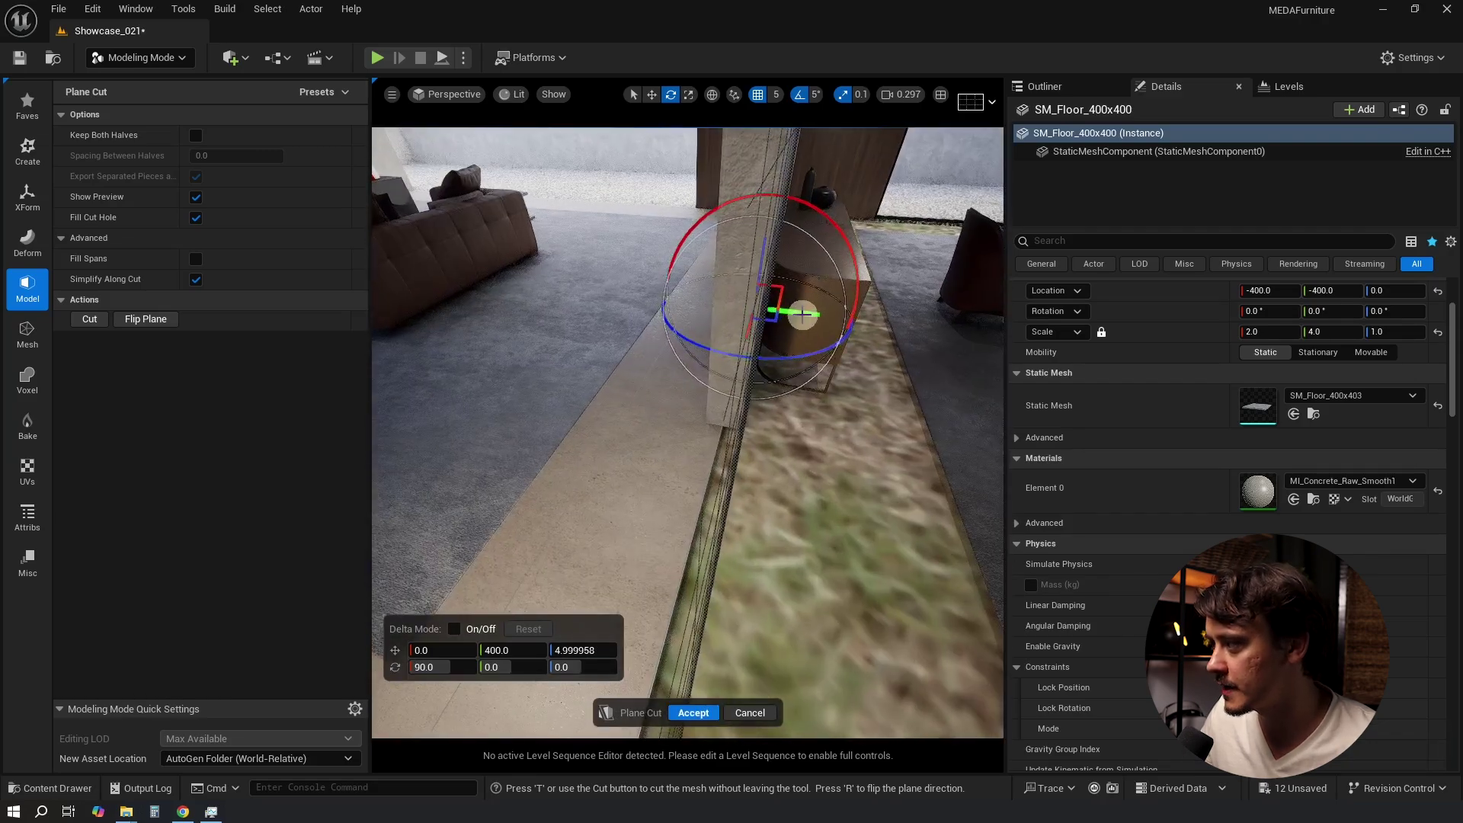
pyautogui.moveTo(803, 314)
pyautogui.mouseDown()
pyautogui.moveTo(754, 316)
pyautogui.moveTo(798, 316)
pyautogui.mouseUp()
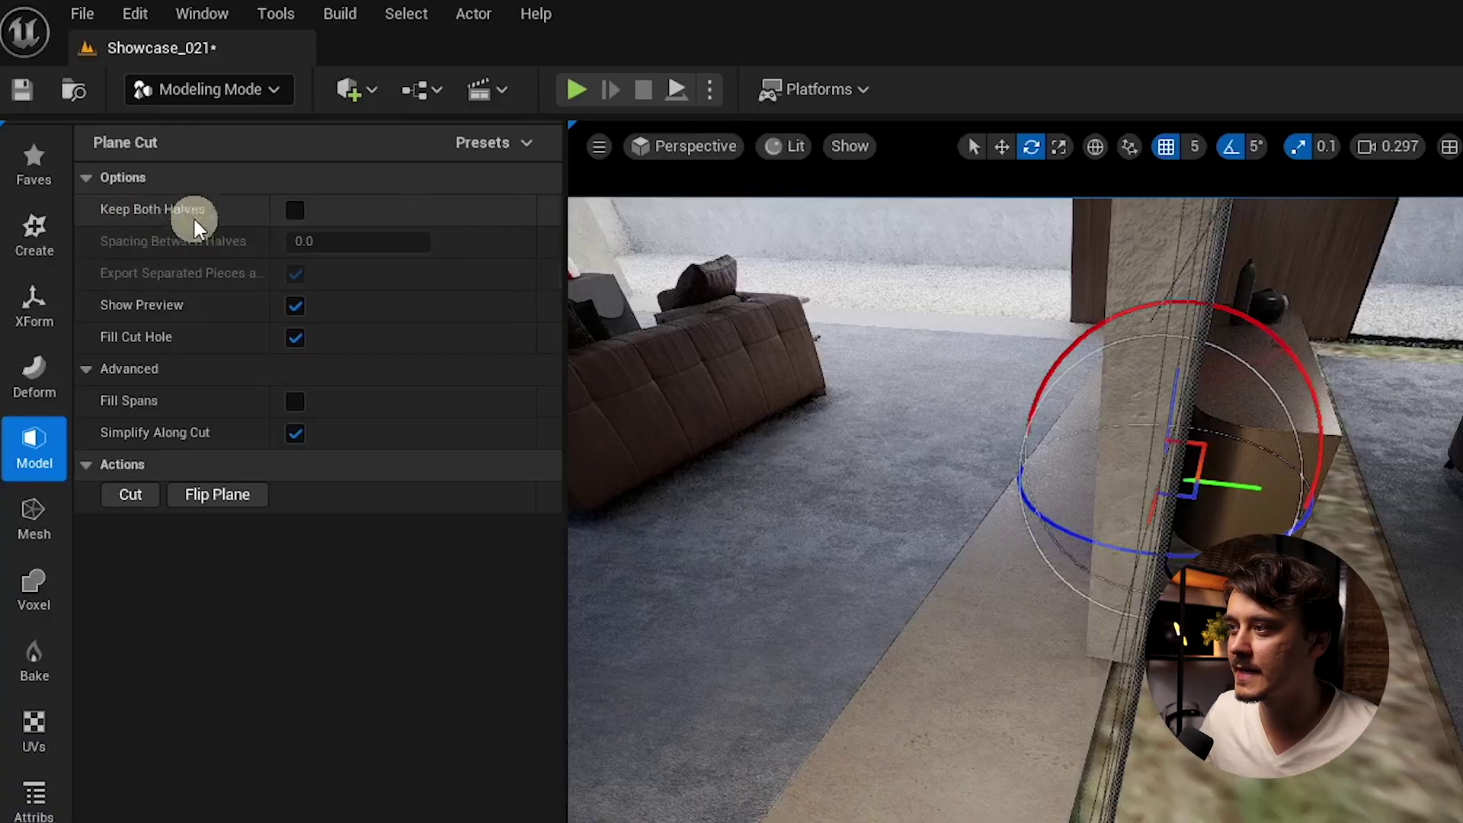
# - Cut the floor along the plane, keeping both halves and not exporting the separated pieces as new mesh assets
pyautogui.click(297, 210)
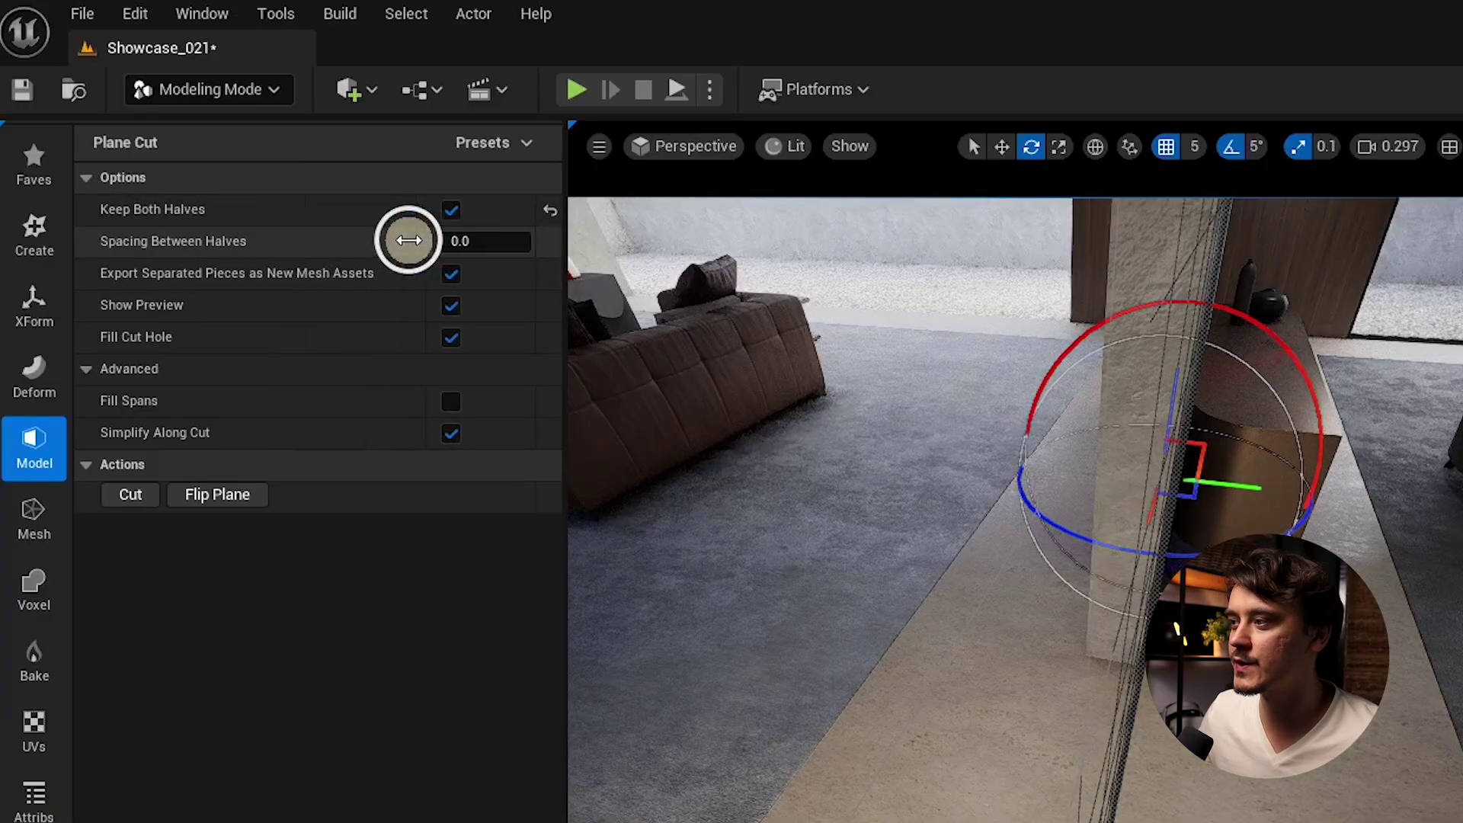
pyautogui.moveTo(289, 283)
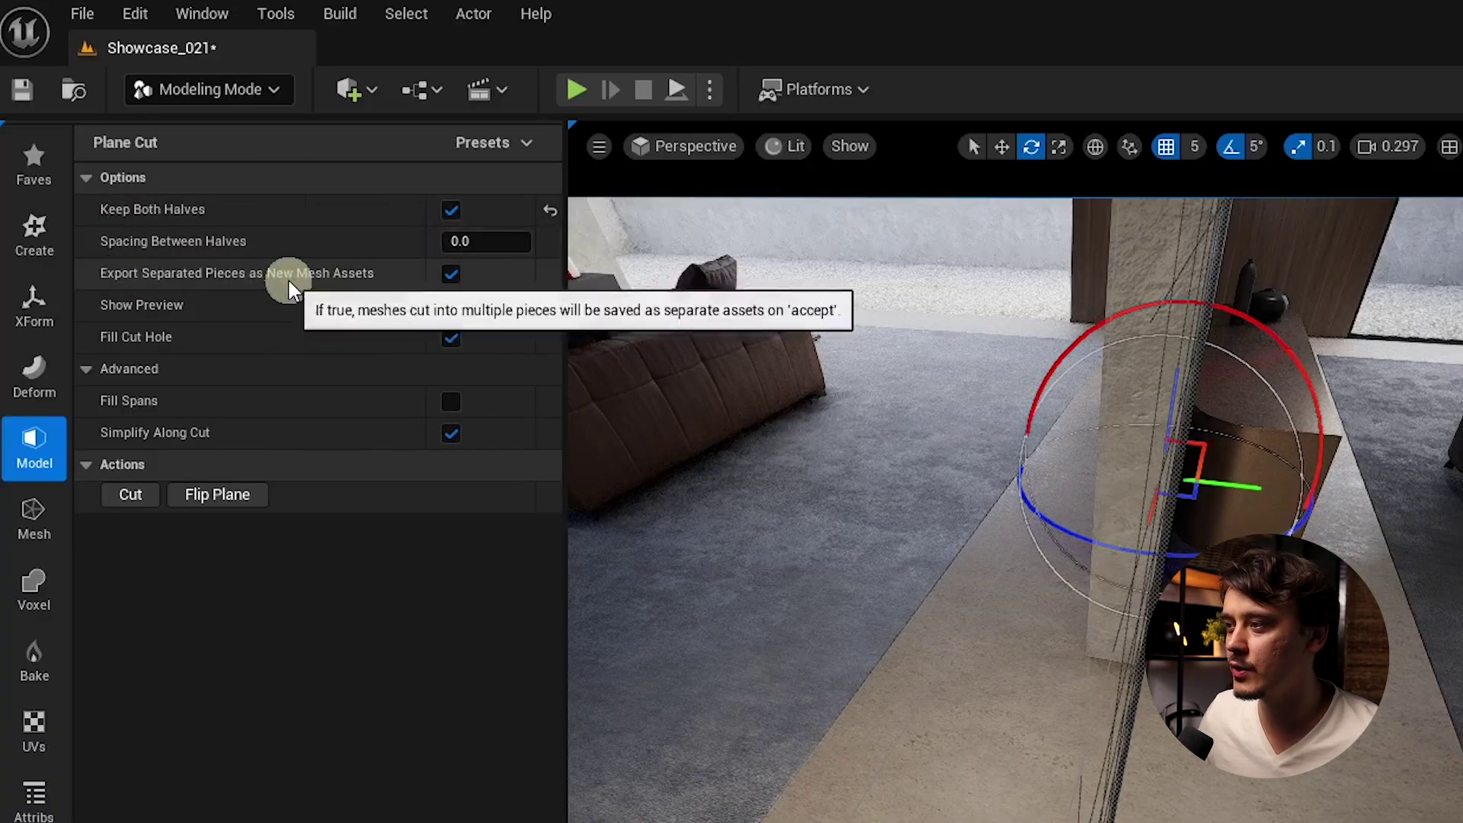
pyautogui.click(455, 275)
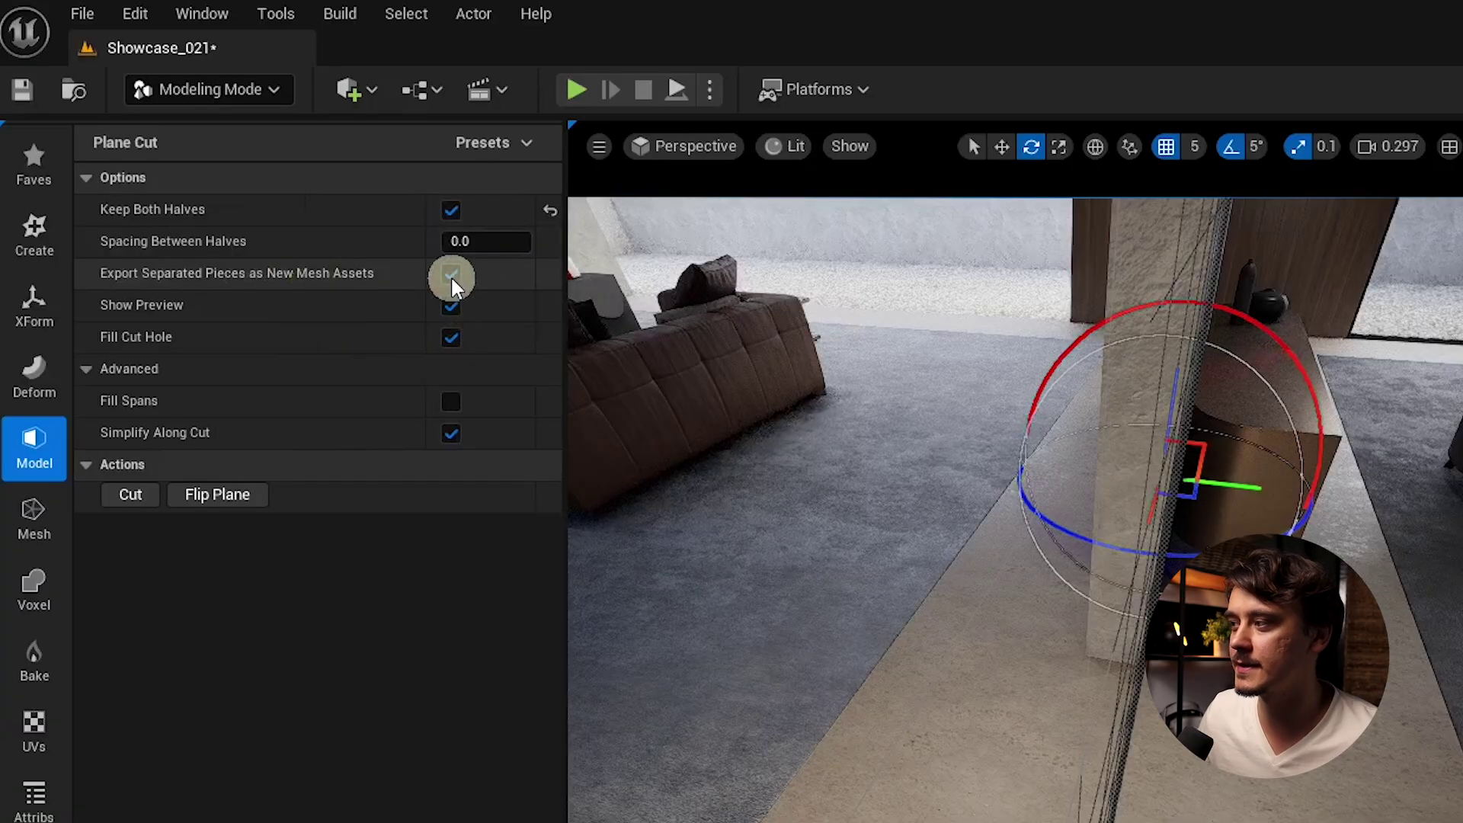
pyautogui.click(122, 494)
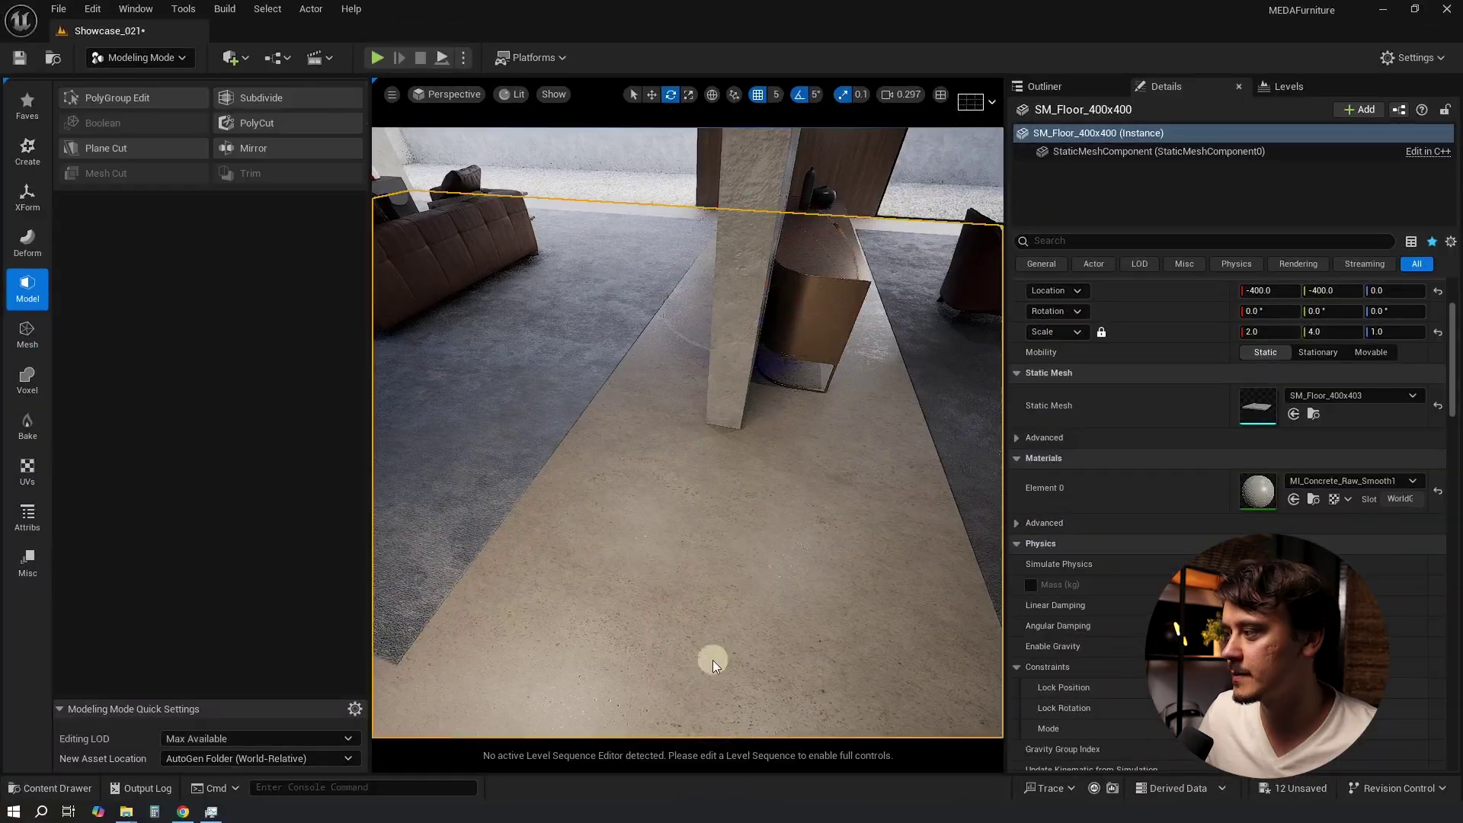
# - Inspect the new cut line in the floor mesh using the wireframe view
pyautogui.click(785, 145)
pyautogui.click(565, 191)
pyautogui.moveTo(759, 459); pyautogui.dragTo(726, 479, button='right')
pyautogui.moveTo(726, 479); pyautogui.dragTo(592, 524)
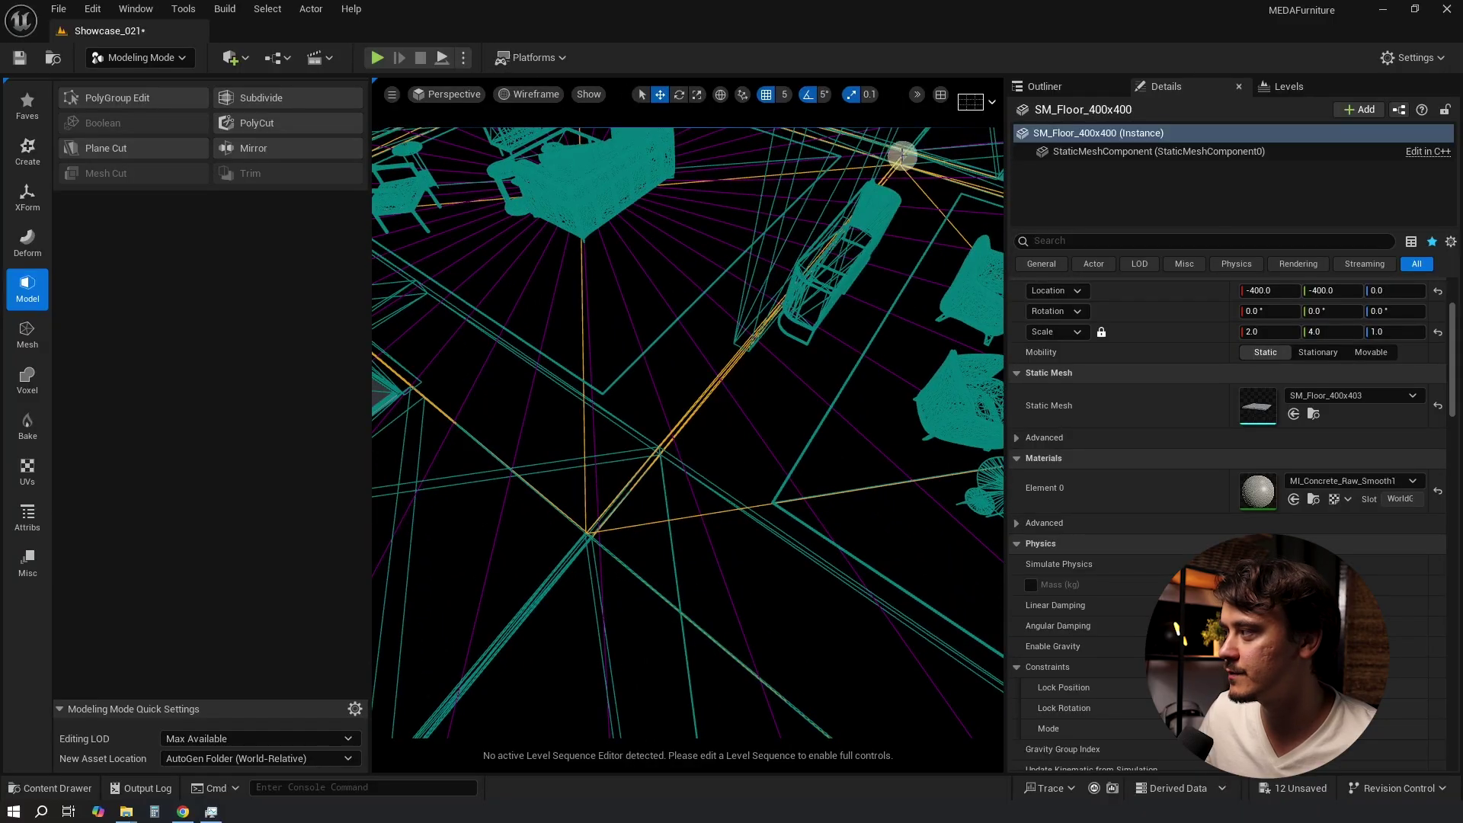
# - Start Edit Materials on the cut floor, add a second material slot and fill it with MI_thflcb3v1
pyautogui.click(264, 200)
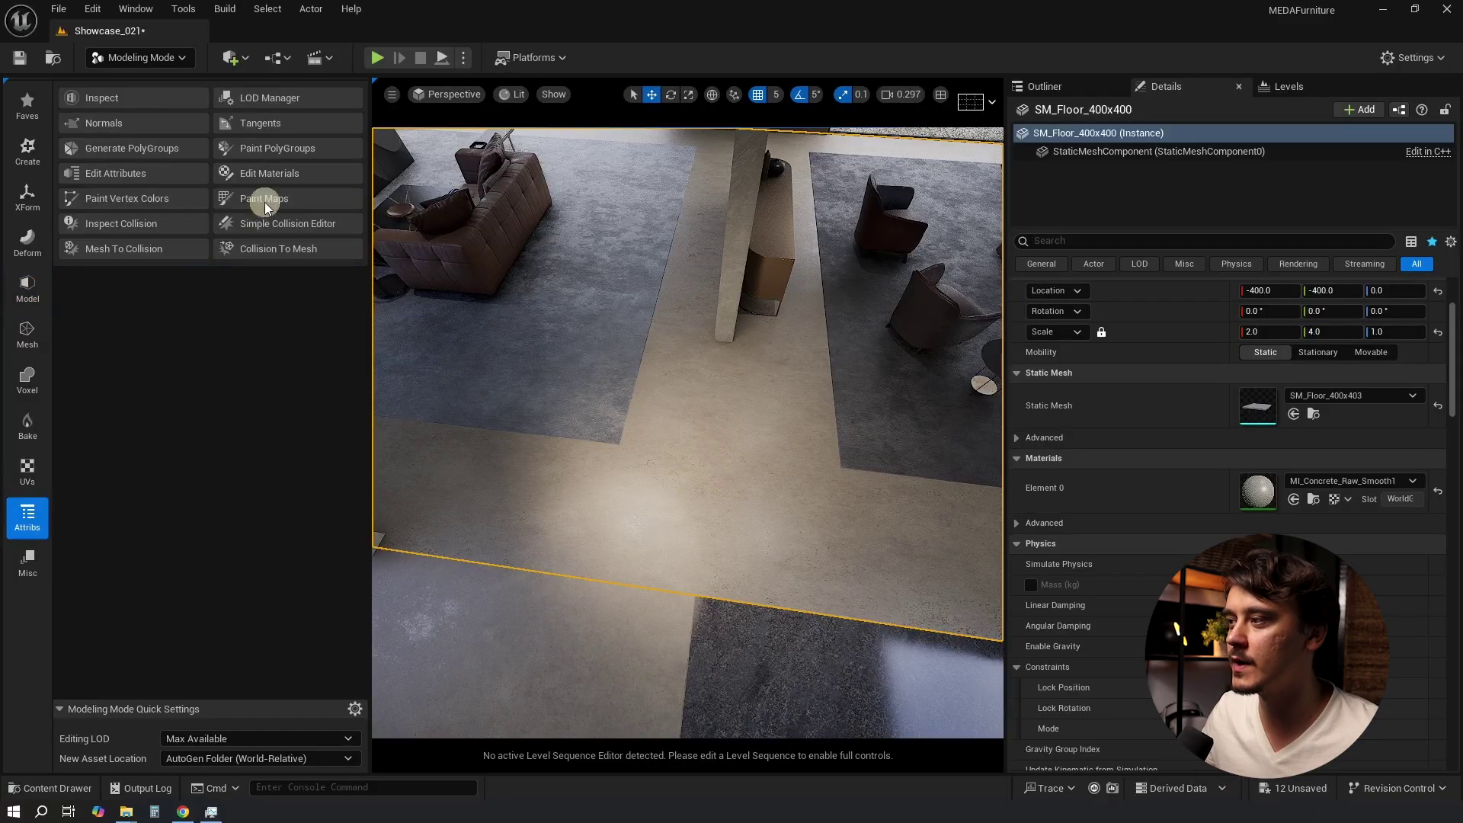
pyautogui.click(295, 176)
pyautogui.click(281, 412)
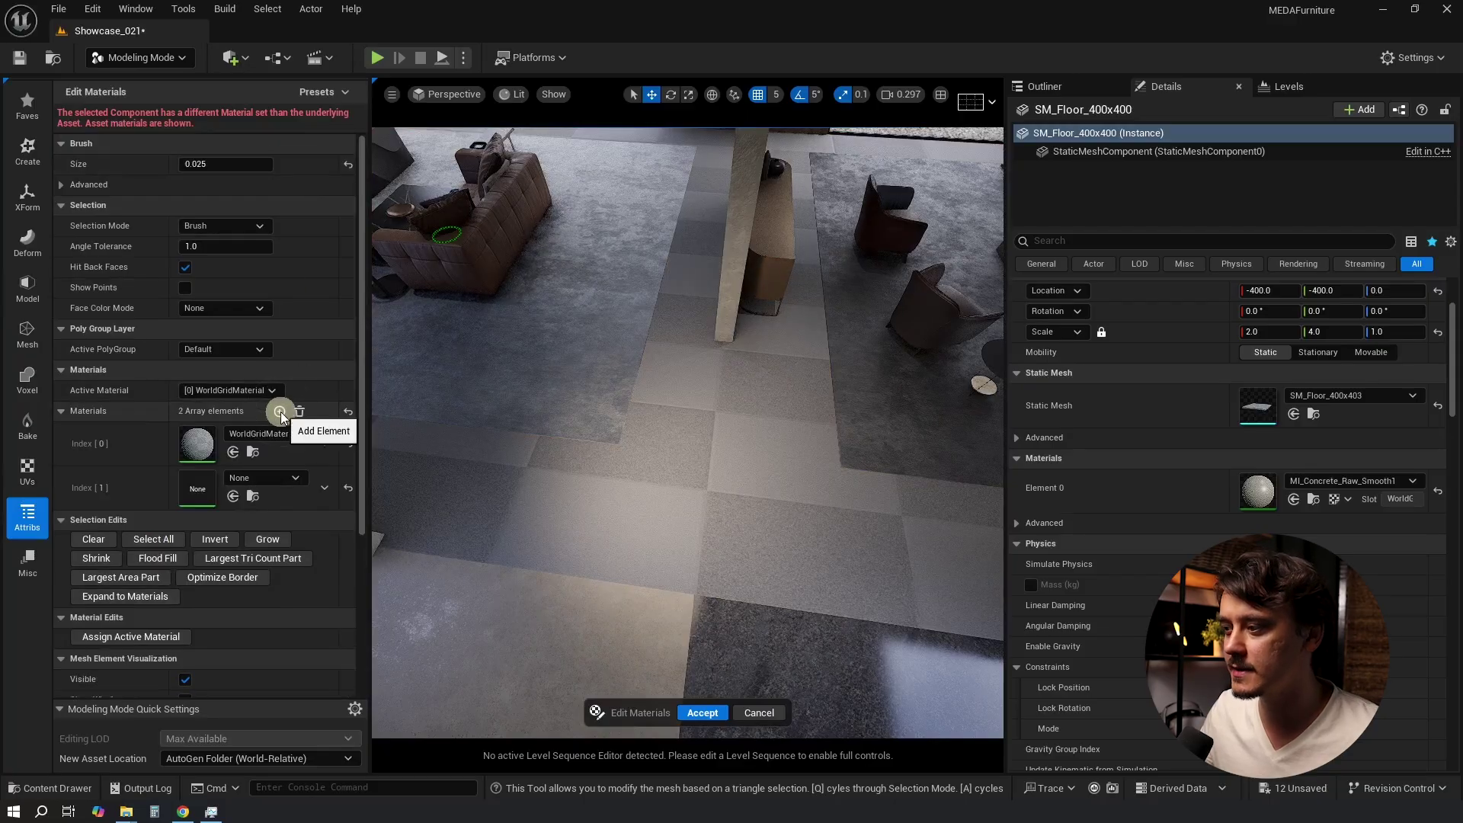
pyautogui.hotkey('ctrl', 'space')
pyautogui.moveTo(488, 610); pyautogui.dragTo(186, 487)
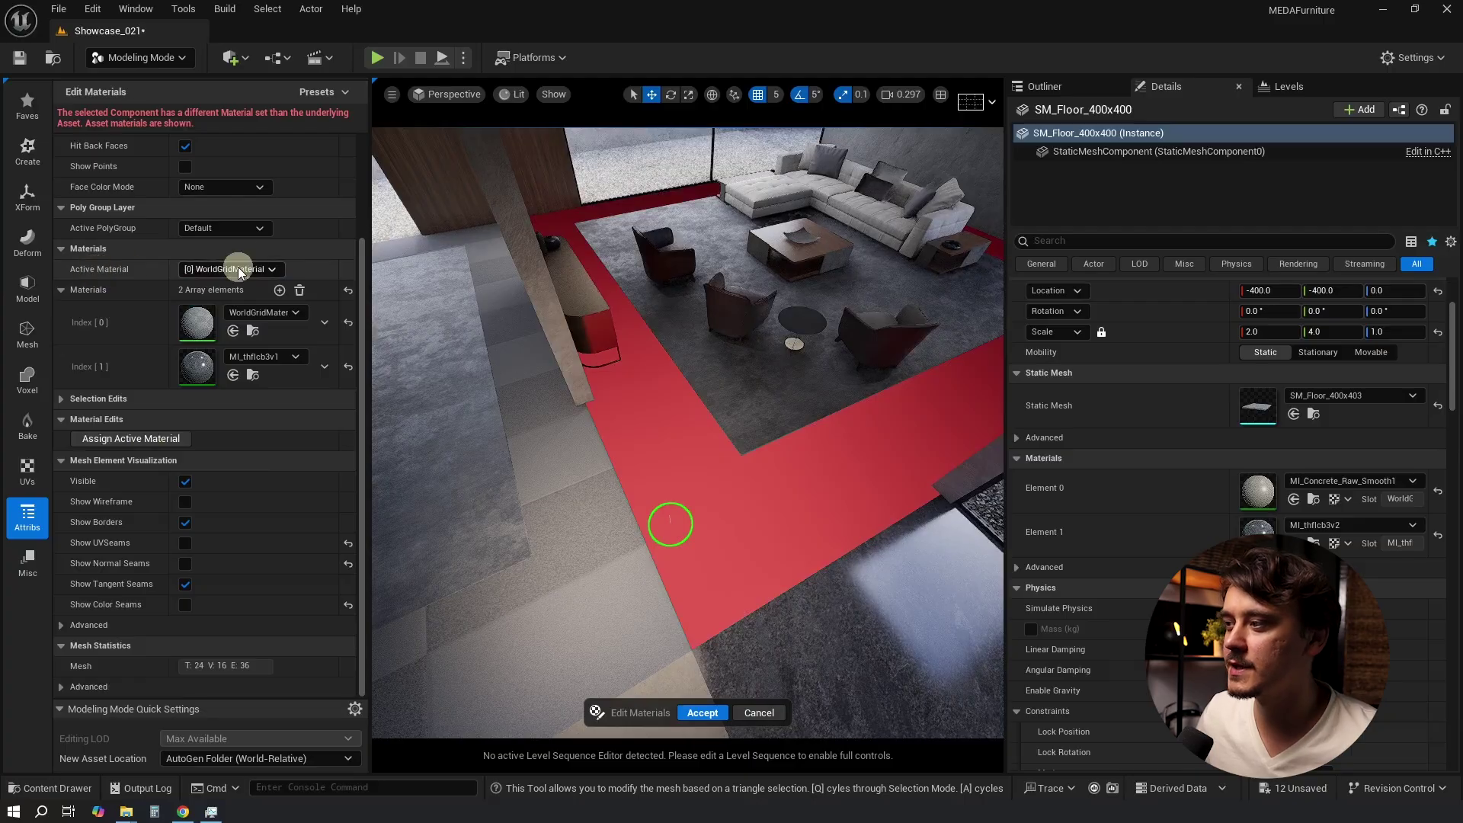
# - Assign MI_thflcb3v1 to the selected floor half beyond the dividing wall and accept the edit
pyautogui.click(238, 268)
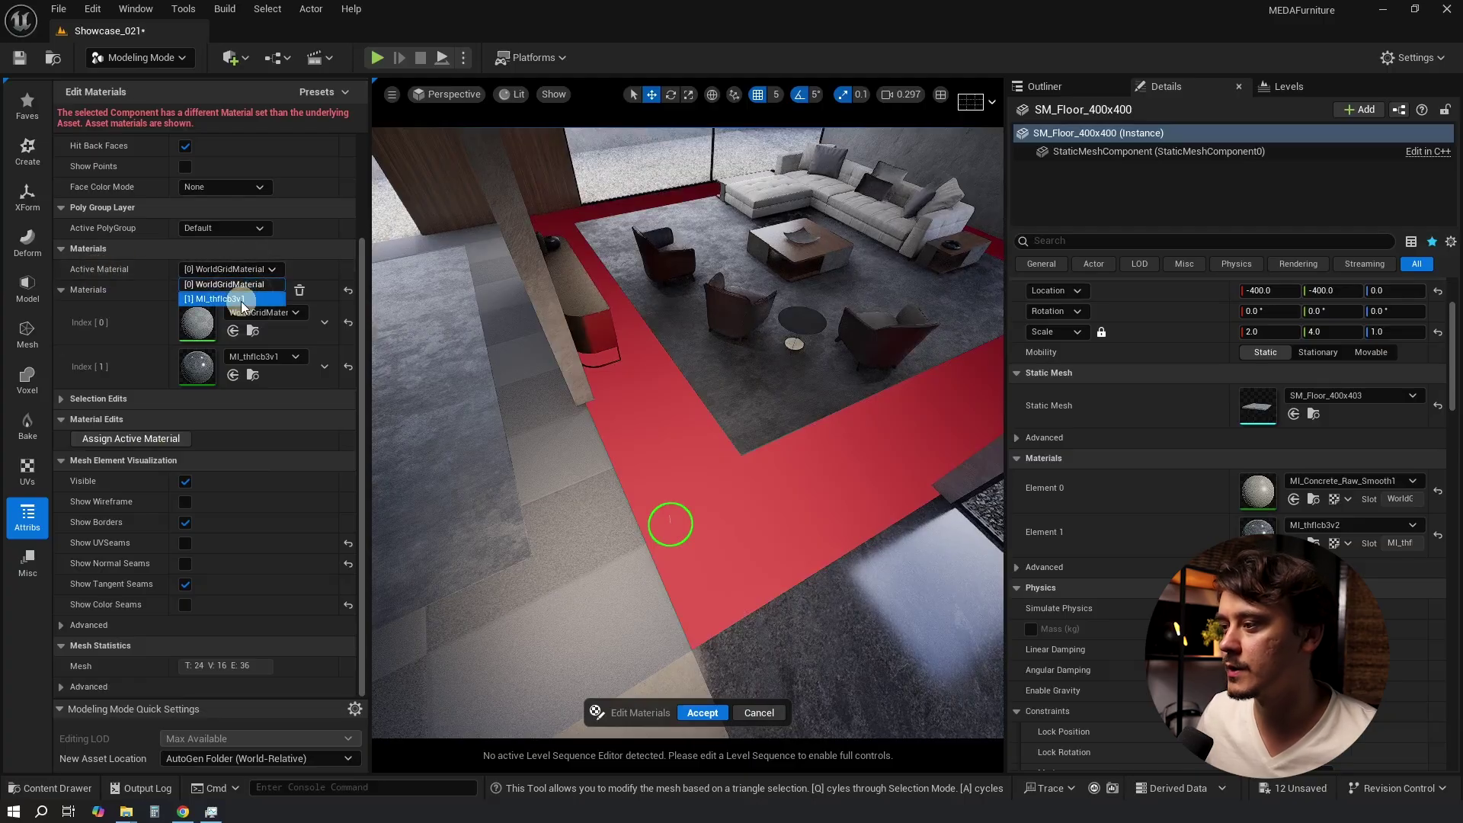
pyautogui.click(240, 301)
pyautogui.click(131, 445)
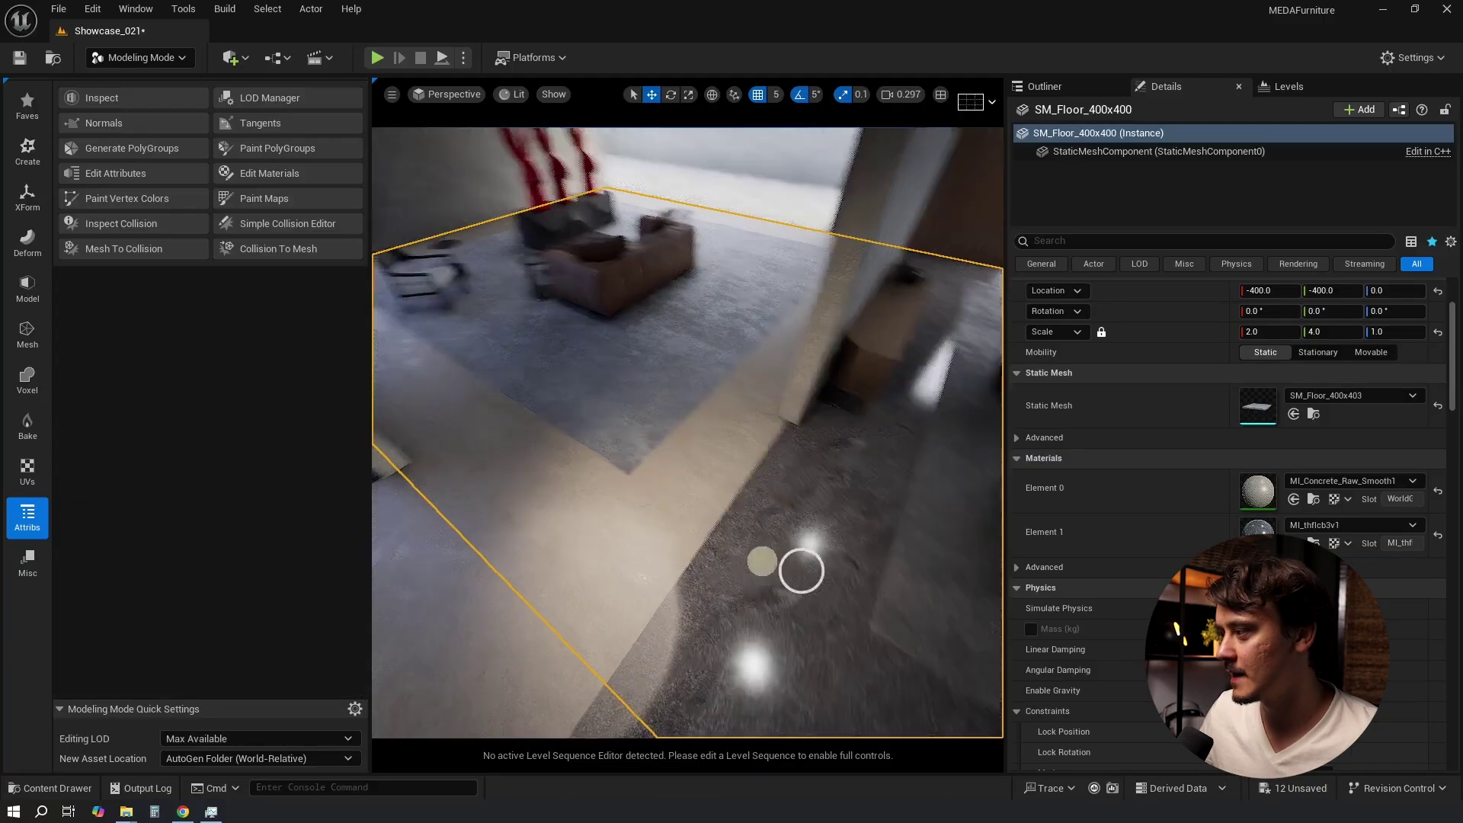
pyautogui.moveTo(800, 564); pyautogui.dragTo(505, 551, button='right')
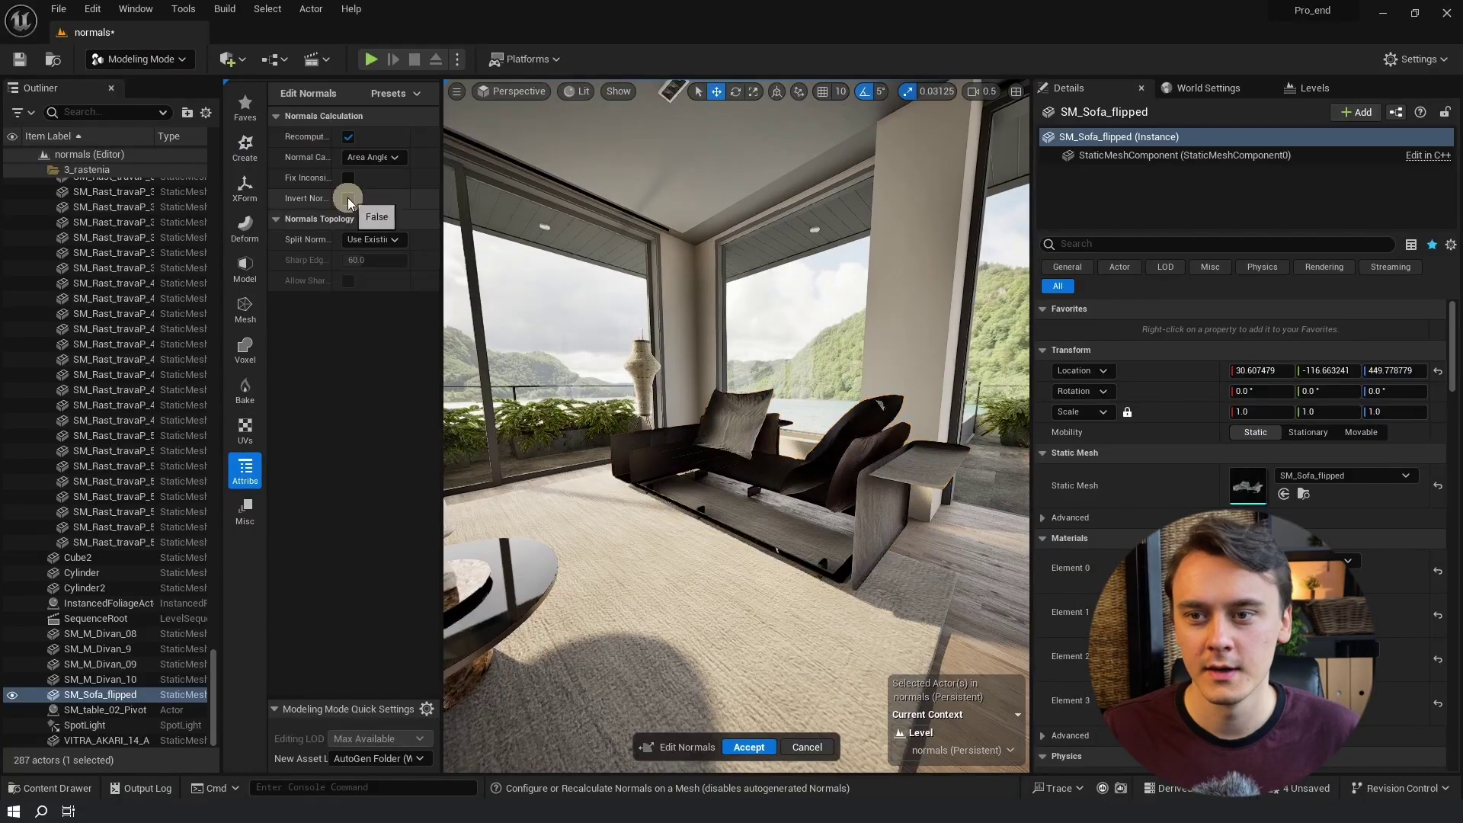
# - Invert the normals of the SM_Sofa_flipped mesh with Edit Normals
pyautogui.click(347, 198)
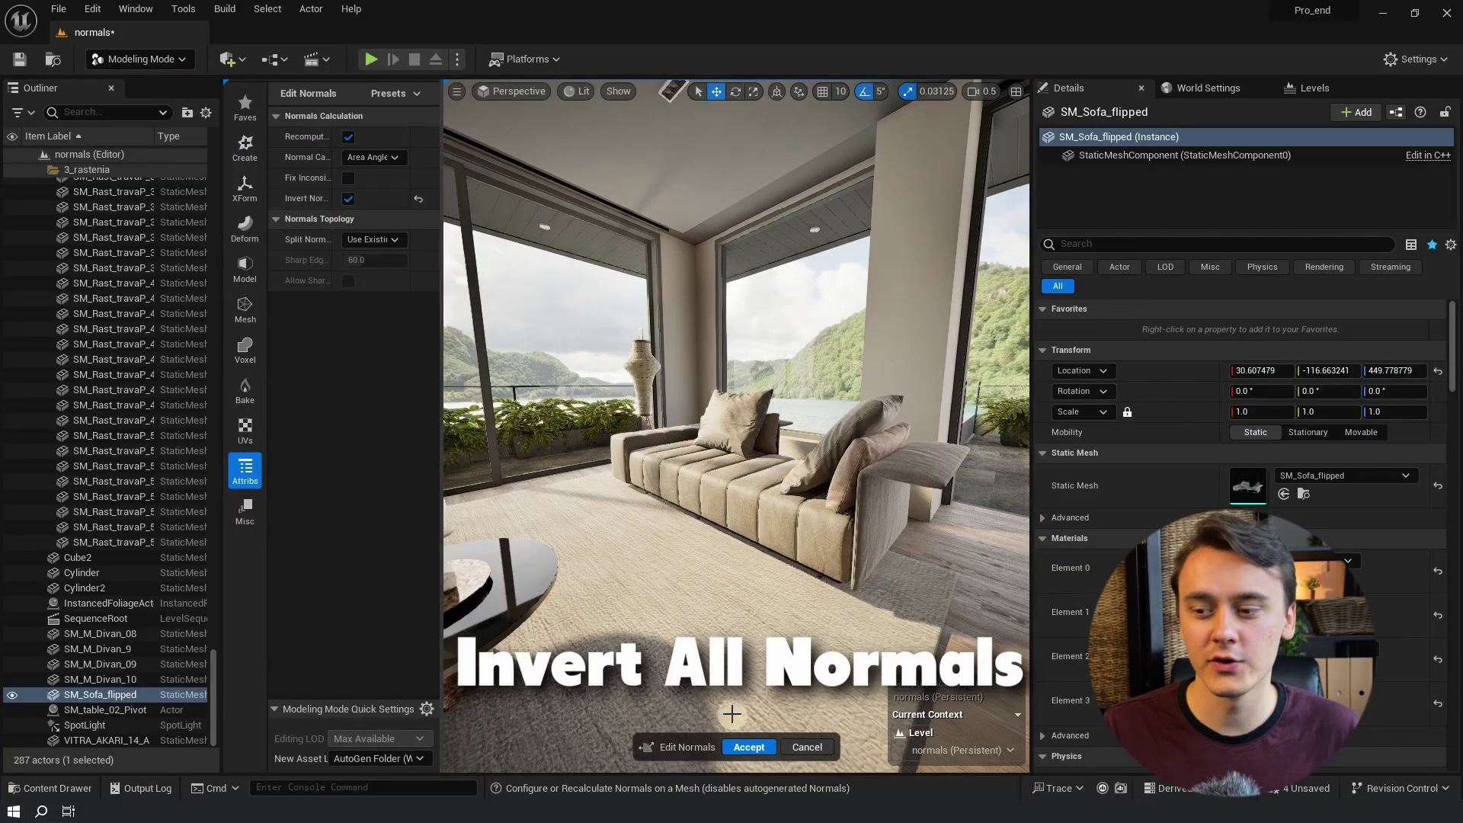